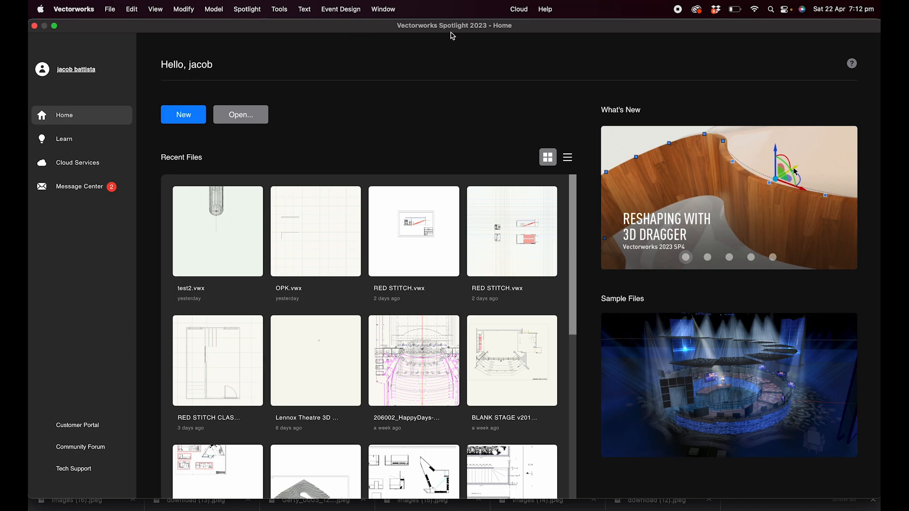
- Create a new document from the Blank (Metric).sta template
{"action": "left_click", "coordinate": [279, 9]}
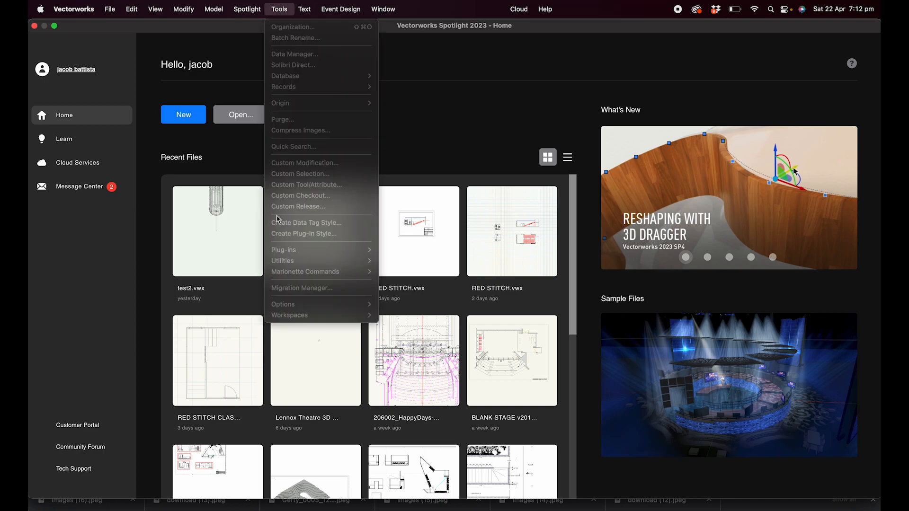
{"action": "left_click", "coordinate": [416, 130]}
{"action": "left_click", "coordinate": [192, 120]}
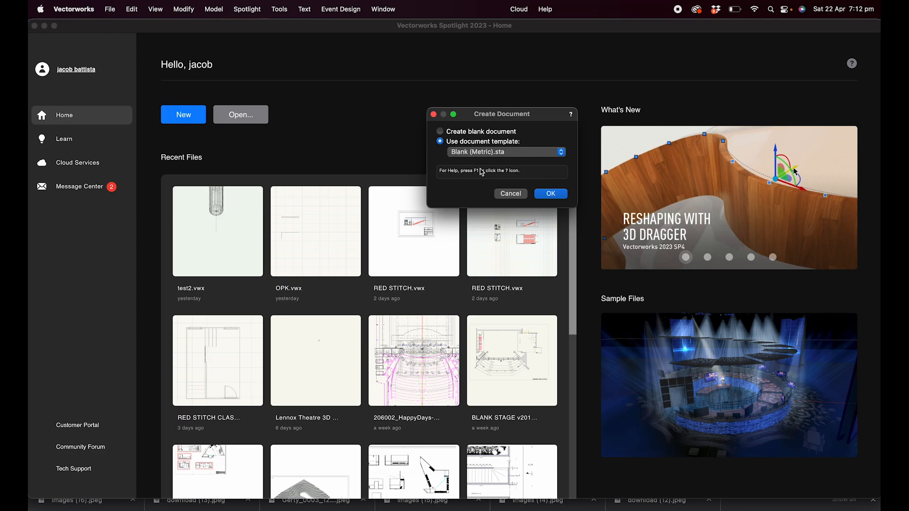
{"action": "left_click", "coordinate": [550, 194]}
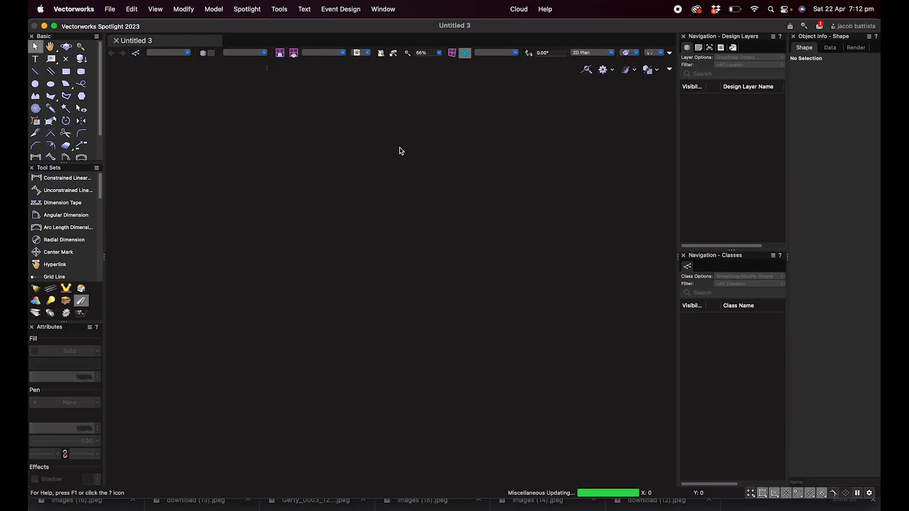
{"action": "scroll", "coordinate": [421, 146], "scroll_direction": "down", "scroll_amount": 6}
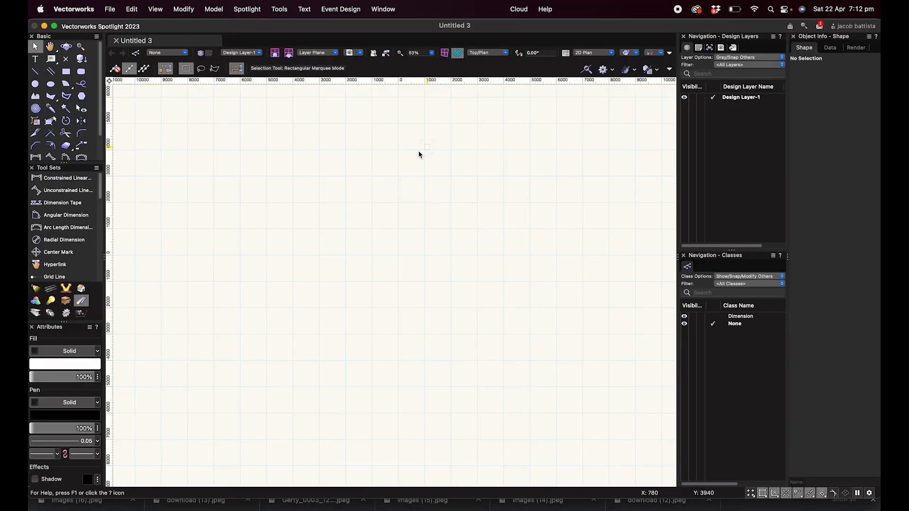
{"action": "scroll", "coordinate": [389, 151], "scroll_direction": "up", "scroll_amount": 7}
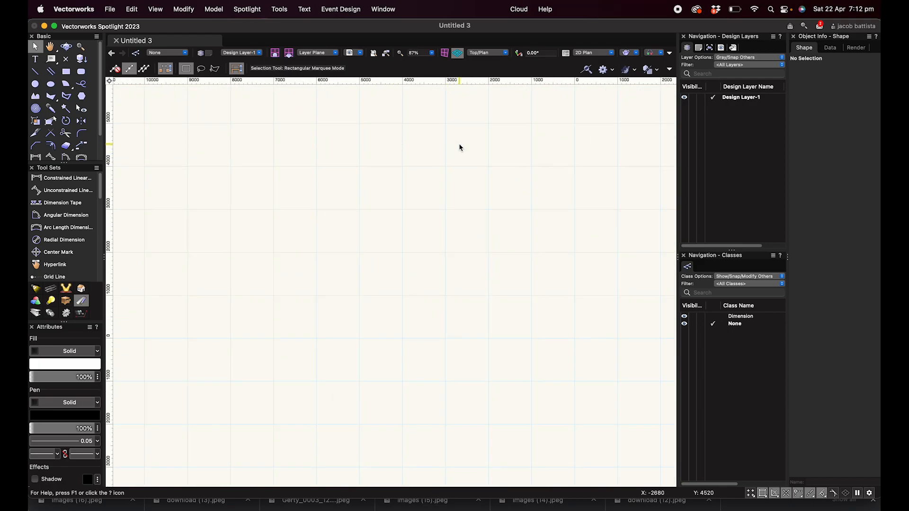
{"action": "middle_click_drag", "start_coordinate": [458, 146], "coordinate": [436, 168]}
{"action": "scroll", "coordinate": [369, 243], "scroll_direction": "down", "scroll_amount": 2}
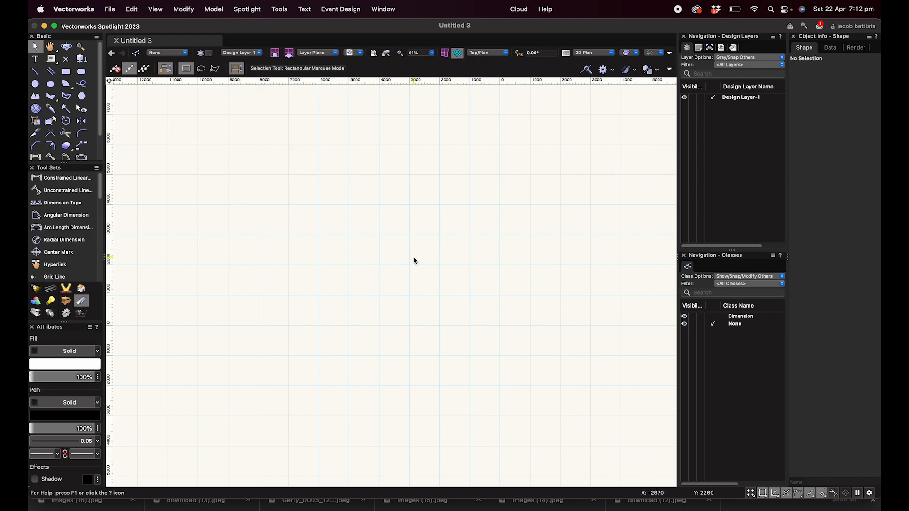
- Review the page boundary option and the printable area size in the page setup
{"action": "left_click", "coordinate": [109, 7]}
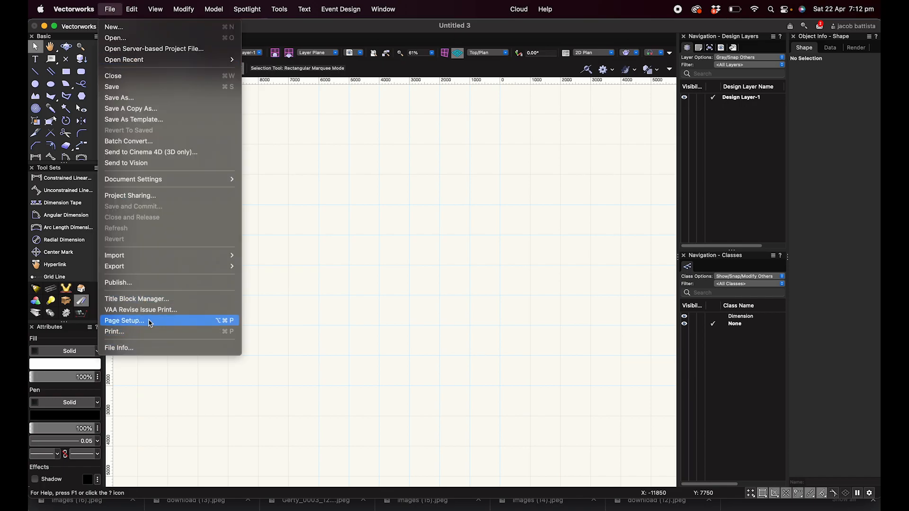
{"action": "left_click", "coordinate": [164, 323]}
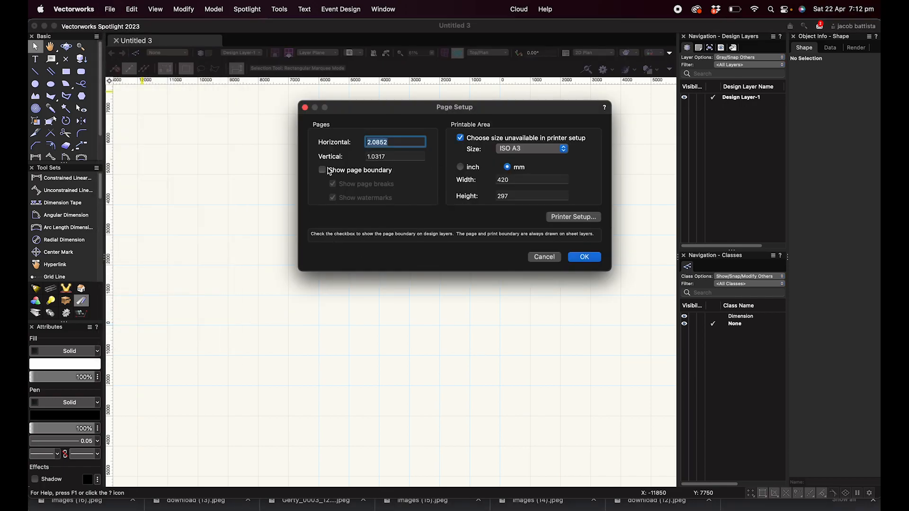
{"action": "left_click", "coordinate": [586, 258]}
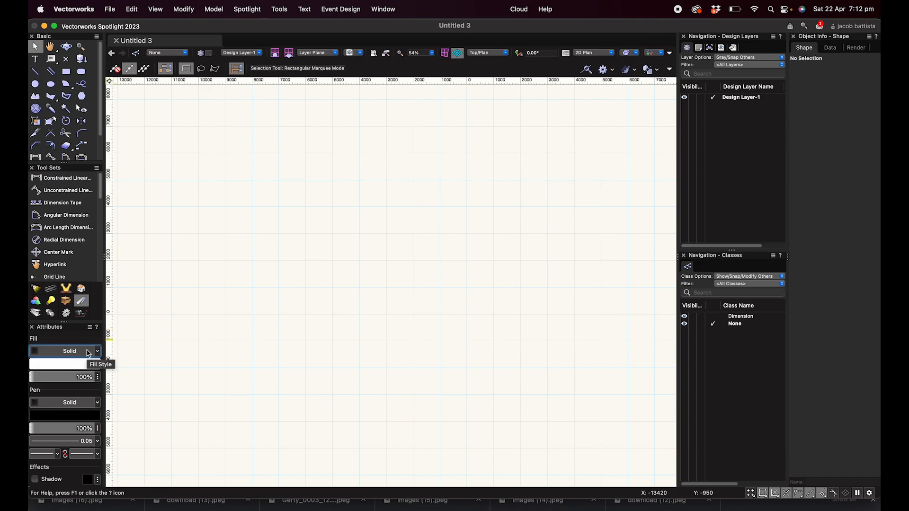
- Set the default fill to Class Style and its colour to Color By Class
{"action": "left_click", "coordinate": [88, 353]}
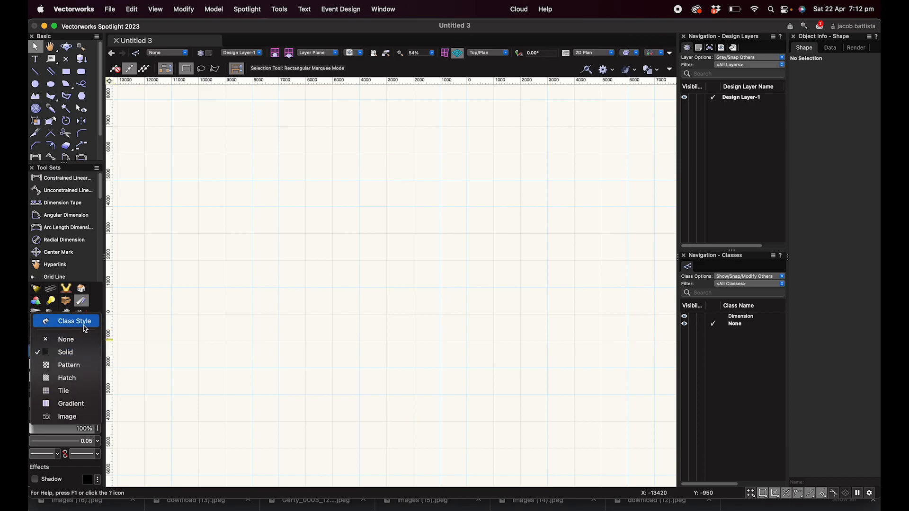
{"action": "left_click", "coordinate": [85, 329]}
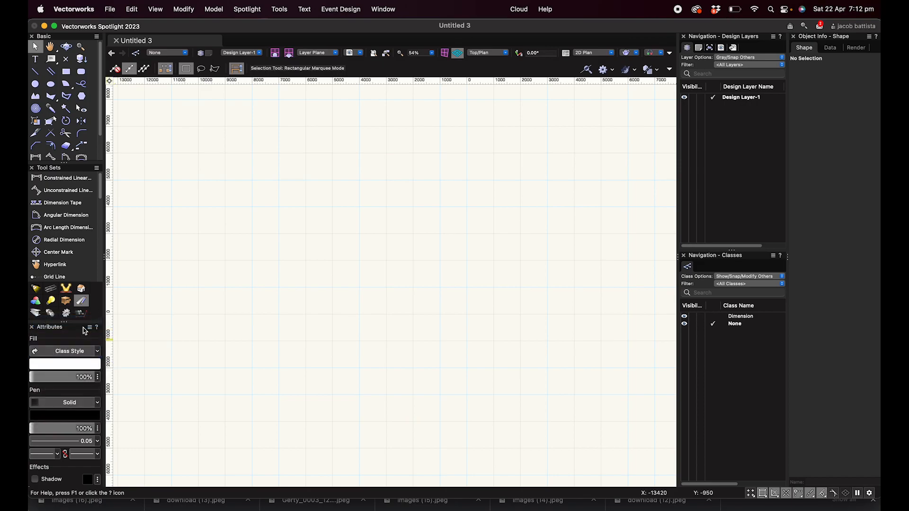
{"action": "left_click", "coordinate": [73, 365]}
{"action": "left_click", "coordinate": [195, 260]}
- Set the default pen to Class Style, with its colour by class and its line thickness to Class Thickness
{"action": "left_click", "coordinate": [63, 402]}
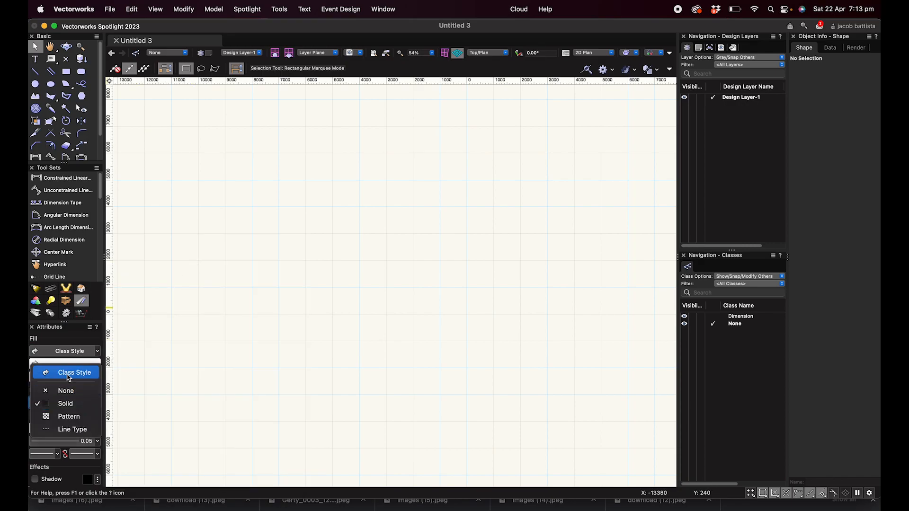
{"action": "left_click", "coordinate": [68, 373]}
{"action": "left_click", "coordinate": [64, 416]}
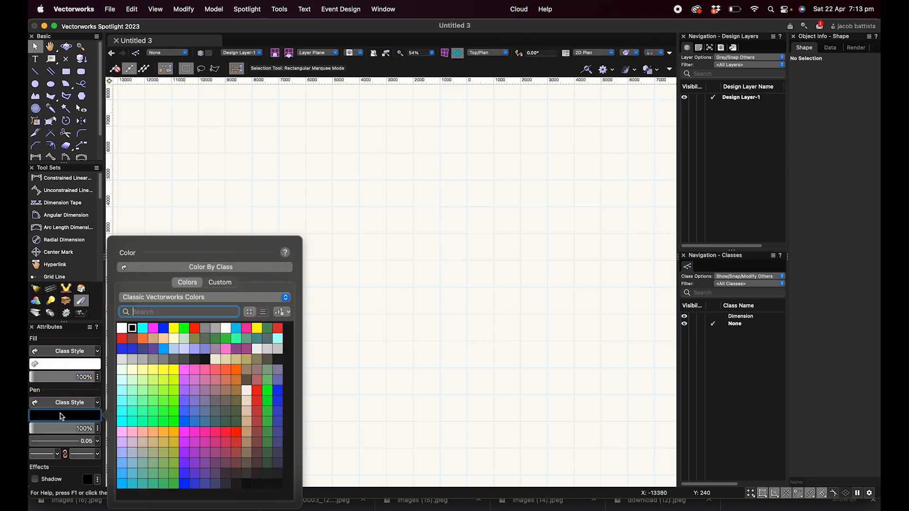
{"action": "left_click", "coordinate": [195, 268]}
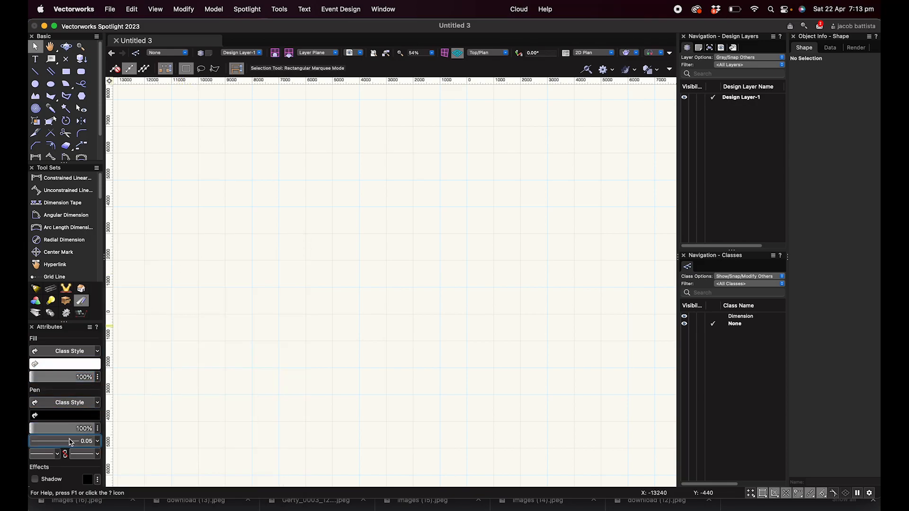
{"action": "left_click", "coordinate": [76, 441]}
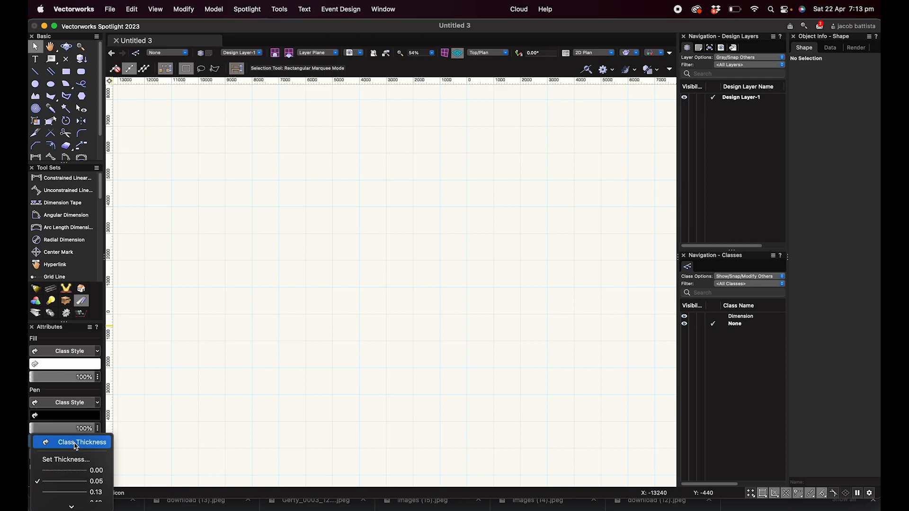
{"action": "left_click", "coordinate": [76, 446]}
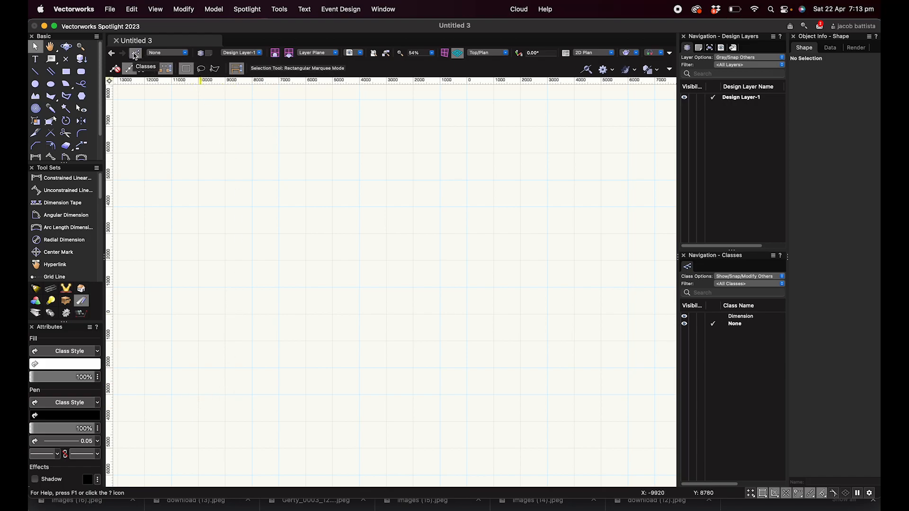
- Create a new class named DRAWING with its fill style set to None
{"action": "left_click", "coordinate": [134, 53]}
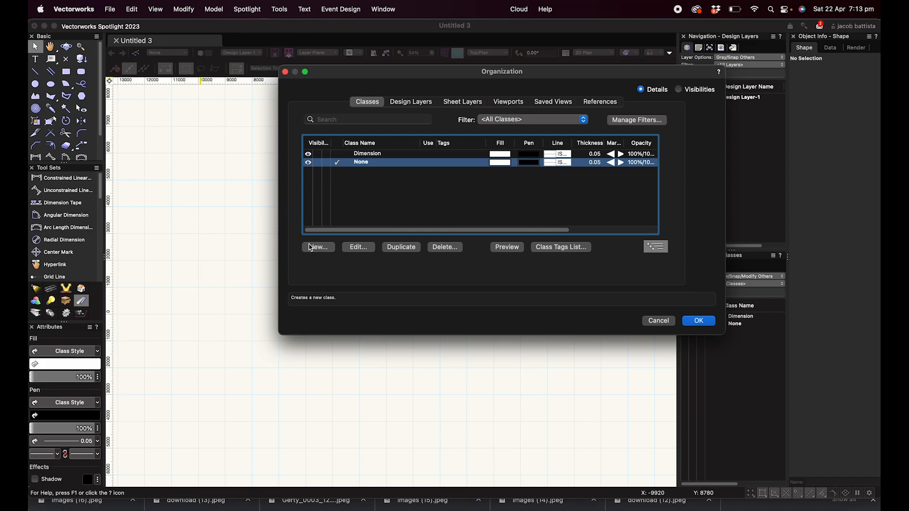
{"action": "left_click", "coordinate": [318, 248]}
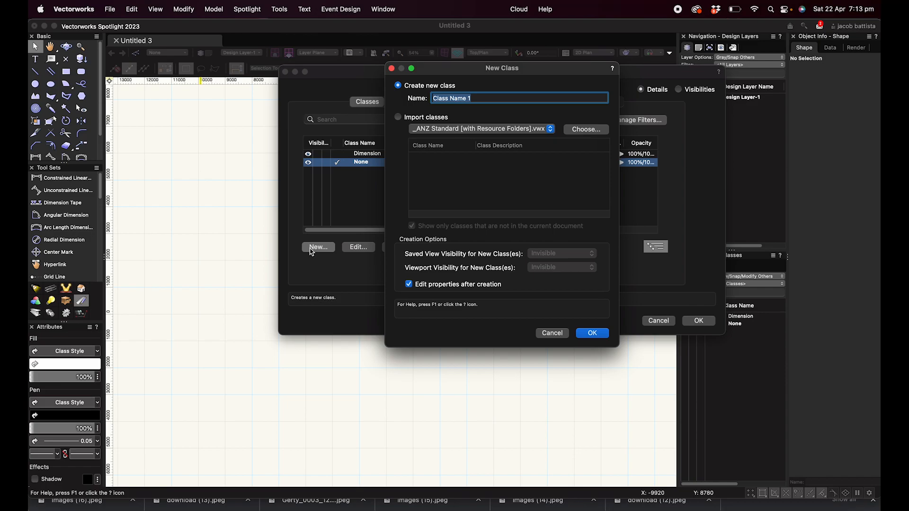
{"action": "type", "text": "DRAWING"}
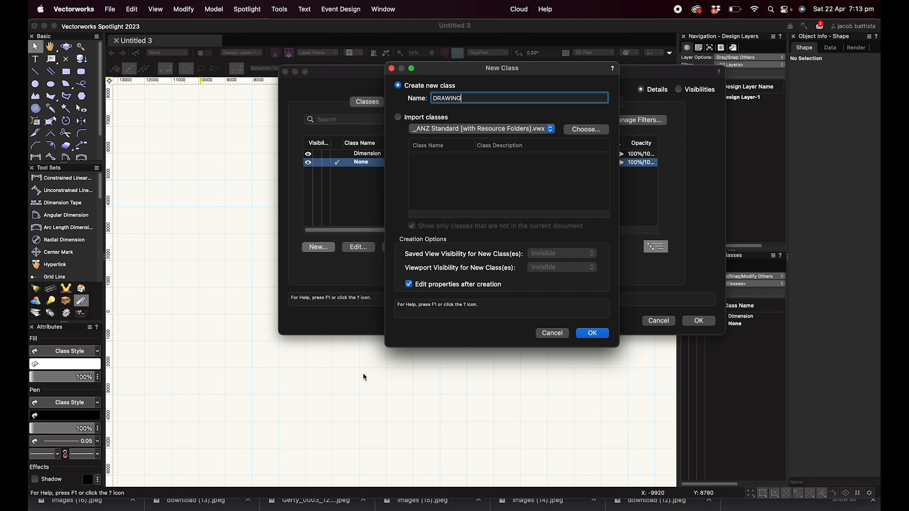
{"action": "left_click", "coordinate": [591, 334]}
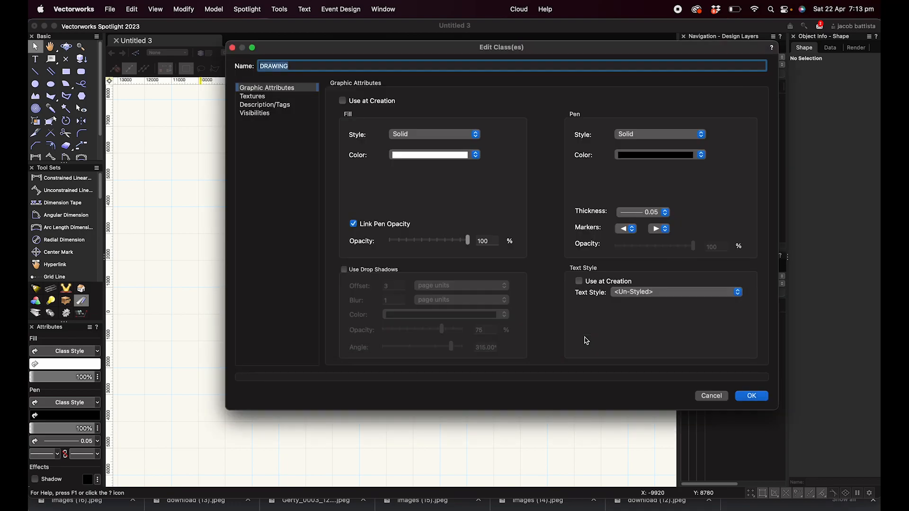
{"action": "left_click", "coordinate": [407, 137]}
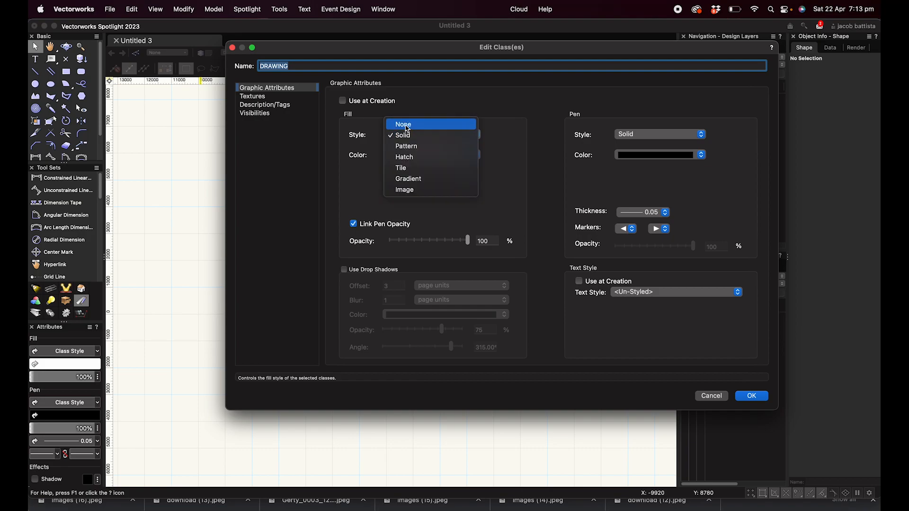
{"action": "left_click", "coordinate": [407, 125]}
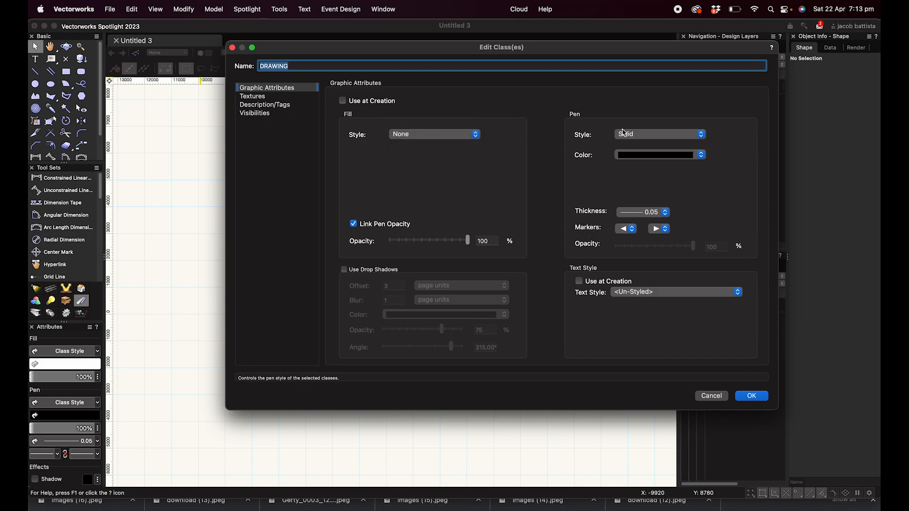
{"action": "left_click", "coordinate": [752, 397]}
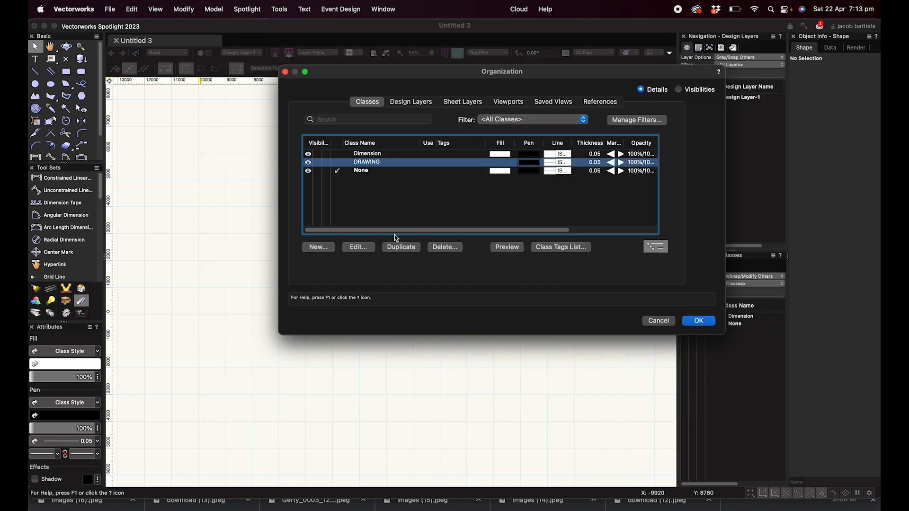
- Reopen the DRAWING class's graphic attributes and check its fill style
{"action": "left_click", "coordinate": [371, 248]}
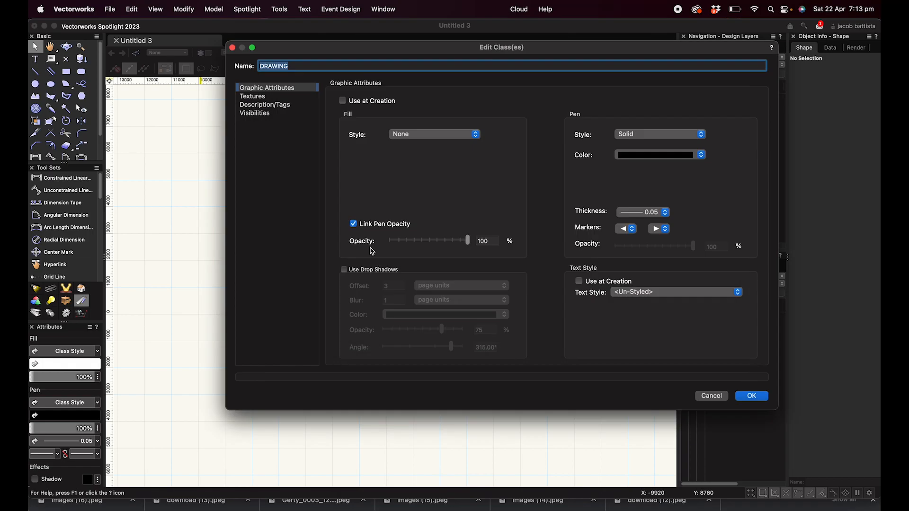
{"action": "left_click", "coordinate": [425, 137]}
{"action": "left_click", "coordinate": [425, 140]}
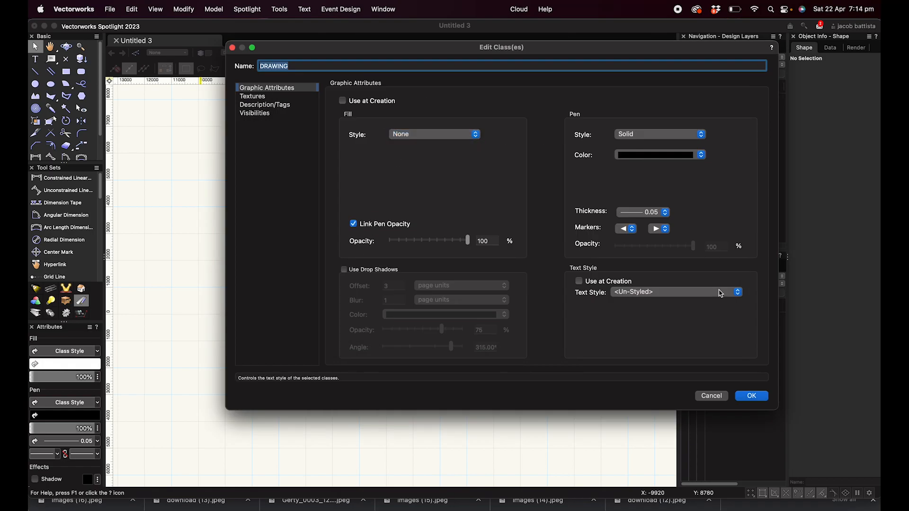
{"action": "left_click", "coordinate": [752, 396]}
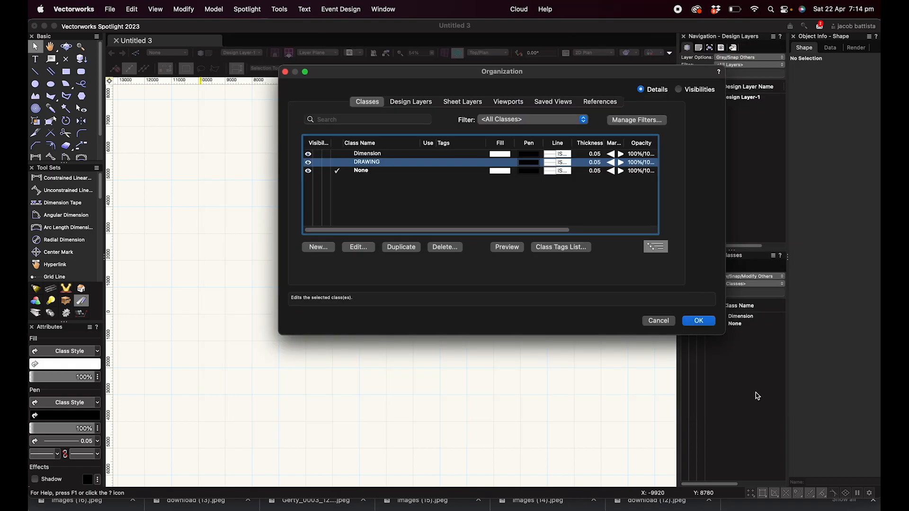
- Create a new class named HIDDEN LINE with fill style None and pen style Line Type, using Dash Style-1
{"action": "left_click", "coordinate": [319, 247]}
{"action": "type", "text": "HIDDEN LINE"}
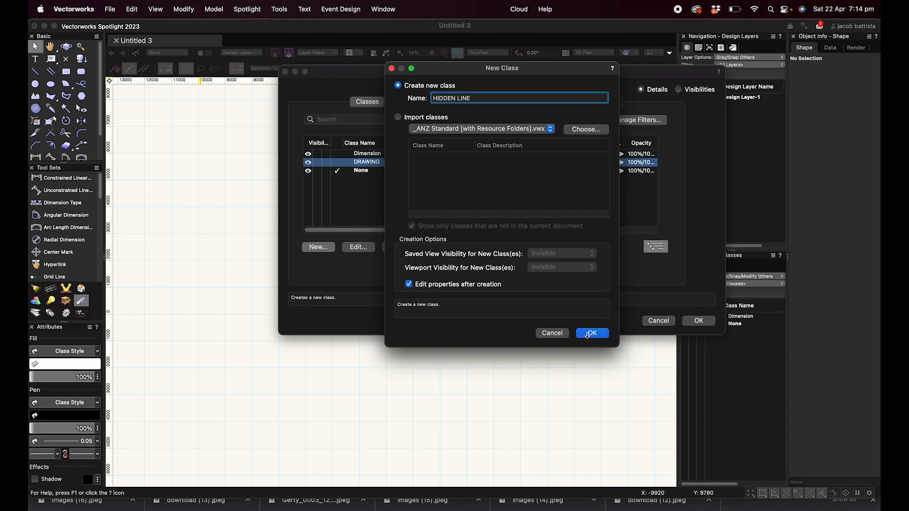
{"action": "left_click", "coordinate": [592, 333]}
{"action": "left_click", "coordinate": [403, 135]}
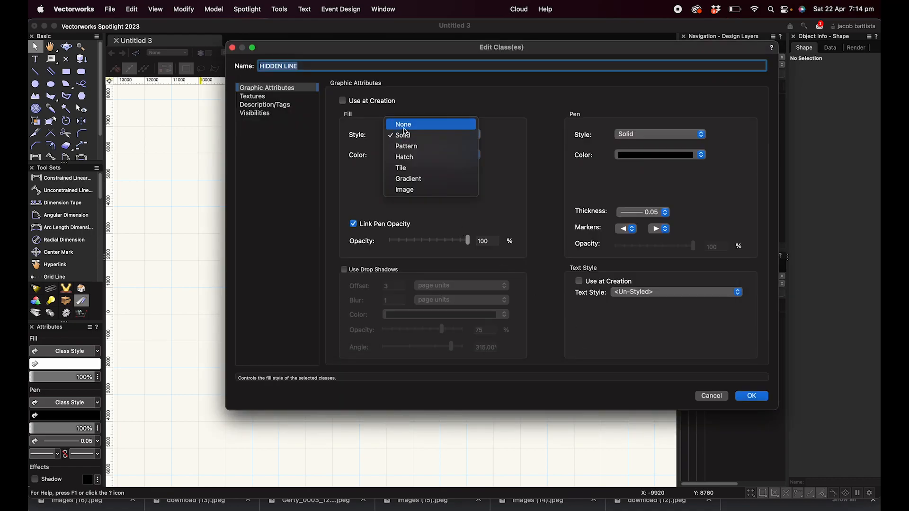
{"action": "left_click", "coordinate": [404, 125]}
{"action": "left_click", "coordinate": [631, 138]}
{"action": "left_click", "coordinate": [631, 156]}
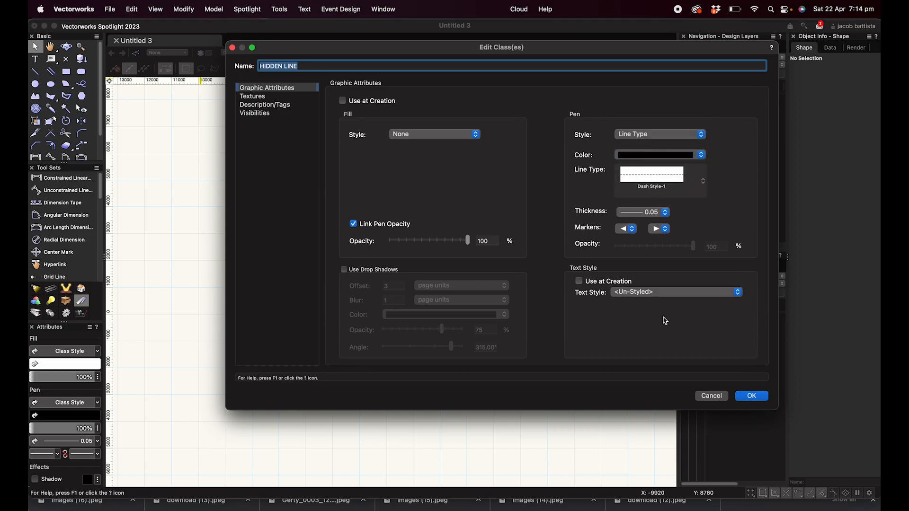
{"action": "left_click", "coordinate": [750, 395]}
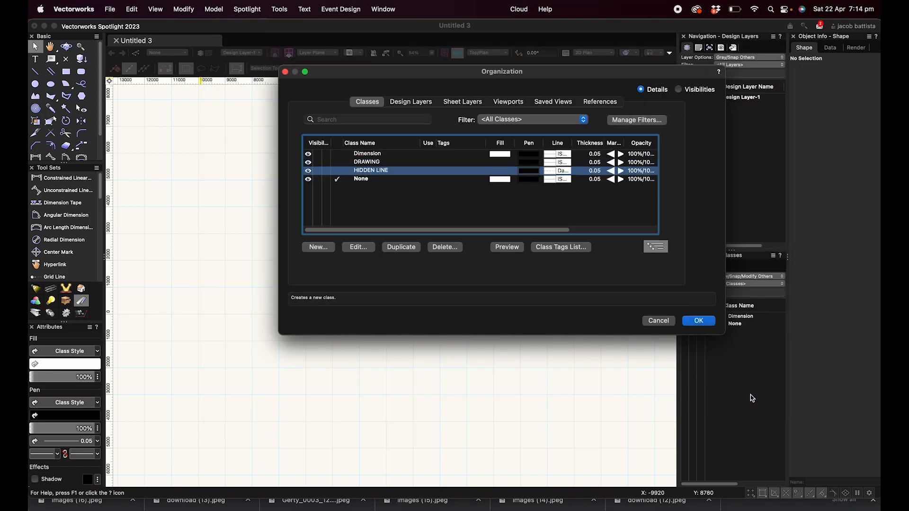
- Make DRAWING the active class and apply the class changes
{"action": "left_click", "coordinate": [341, 163]}
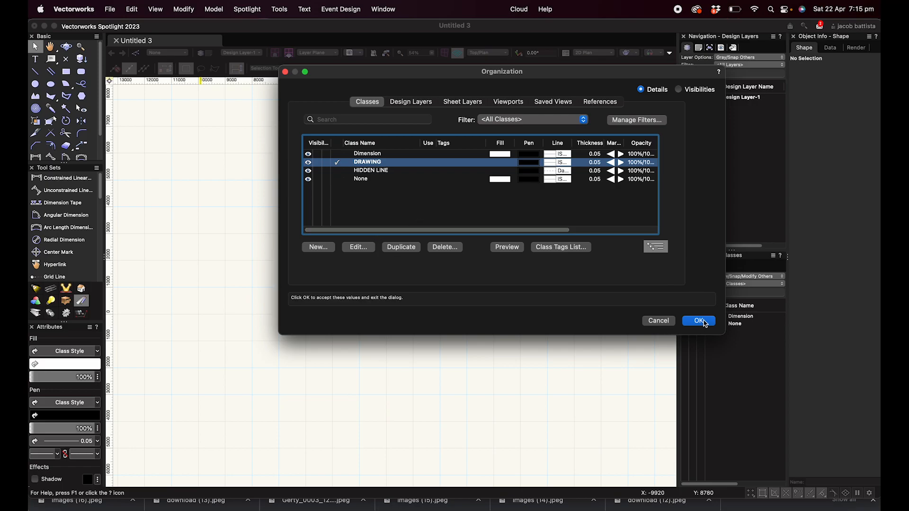
{"action": "left_click", "coordinate": [699, 321]}
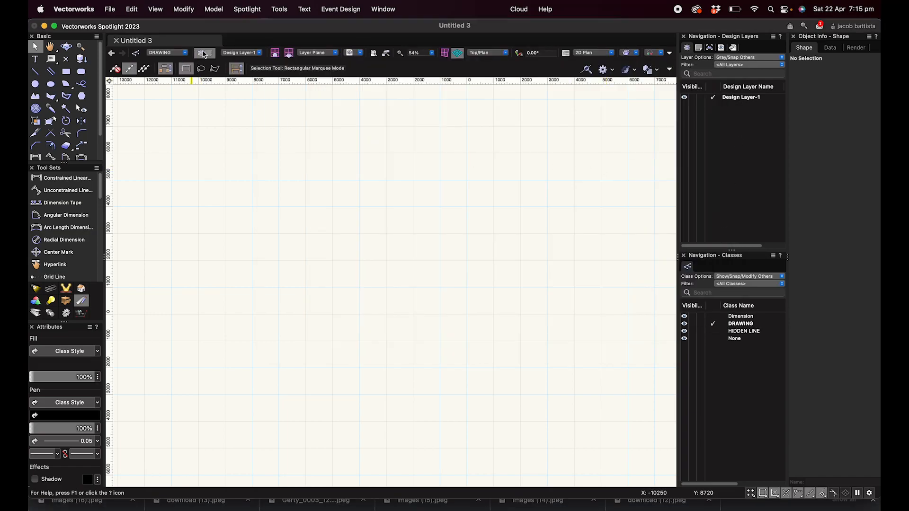
- Set the scale of Design Layer-1 to 1:1 and apply the layer changes
{"action": "left_click", "coordinate": [203, 53]}
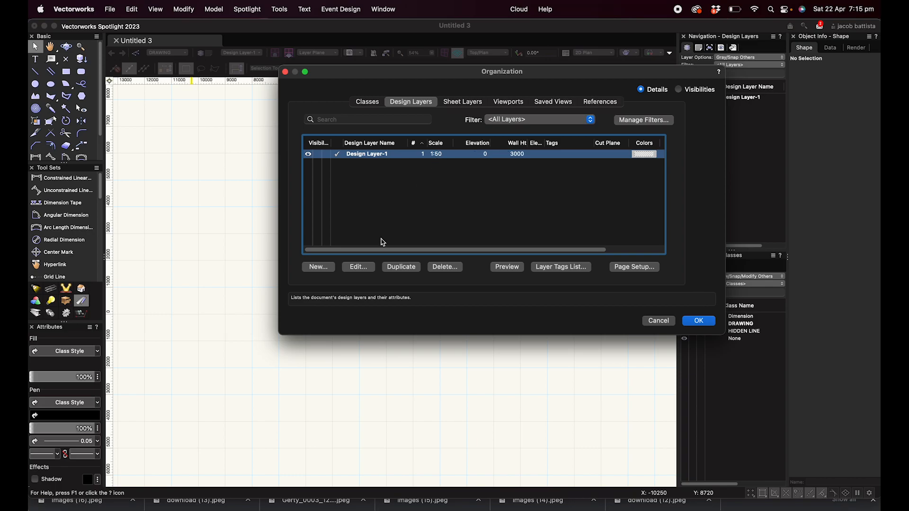
{"action": "left_click", "coordinate": [358, 267]}
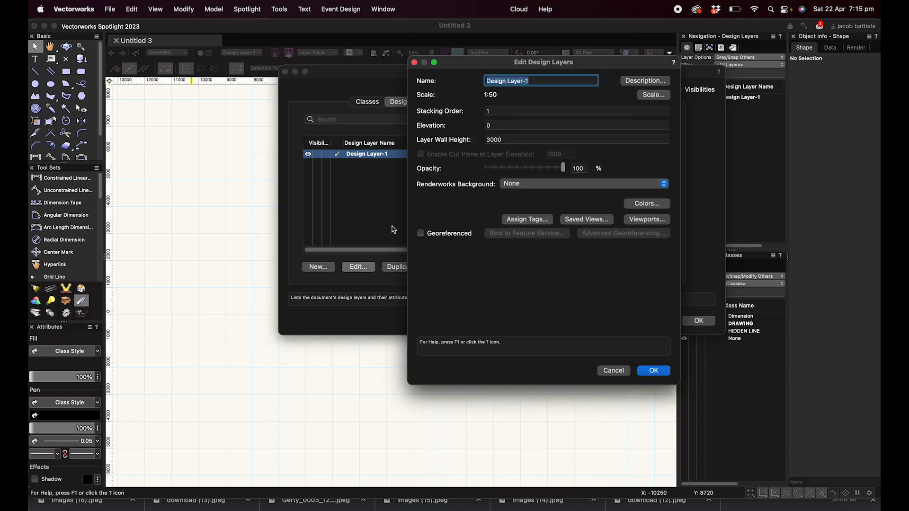
{"action": "left_click", "coordinate": [649, 95]}
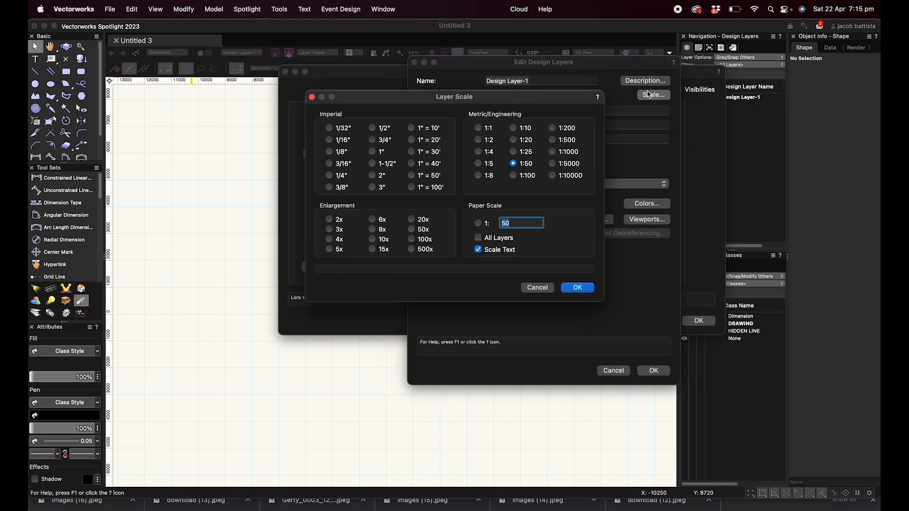
{"action": "left_click", "coordinate": [478, 129]}
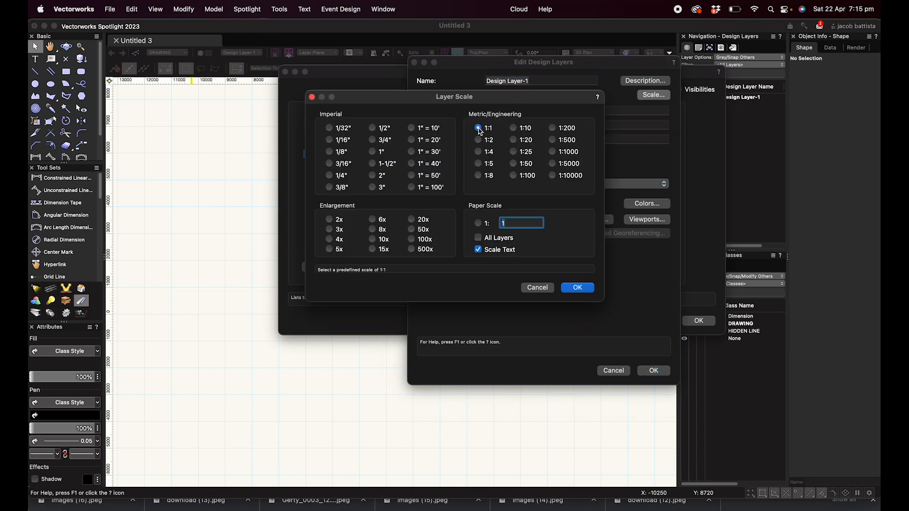
{"action": "left_click", "coordinate": [578, 288]}
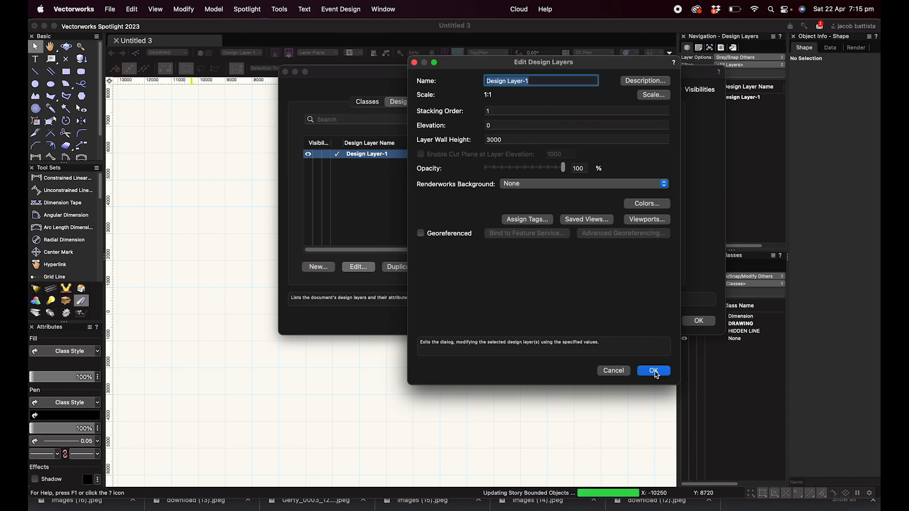
{"action": "left_click", "coordinate": [654, 371]}
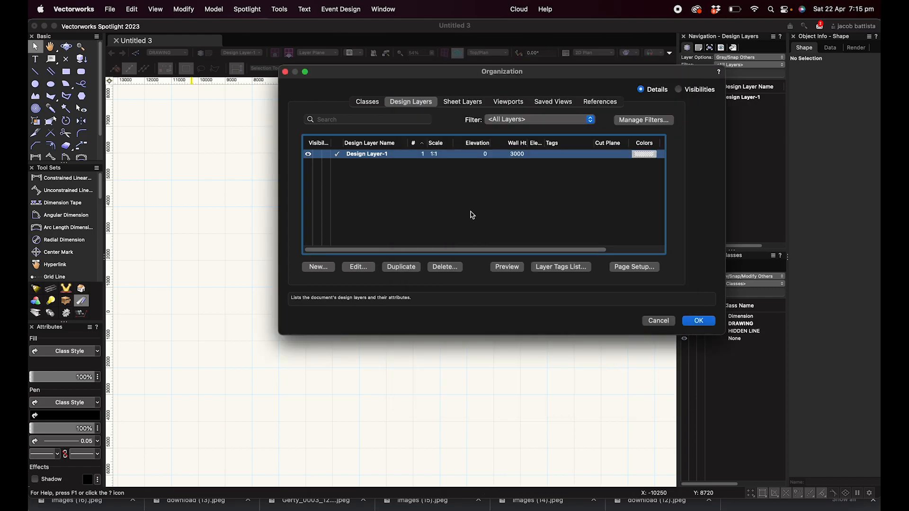
{"action": "left_click", "coordinate": [696, 322]}
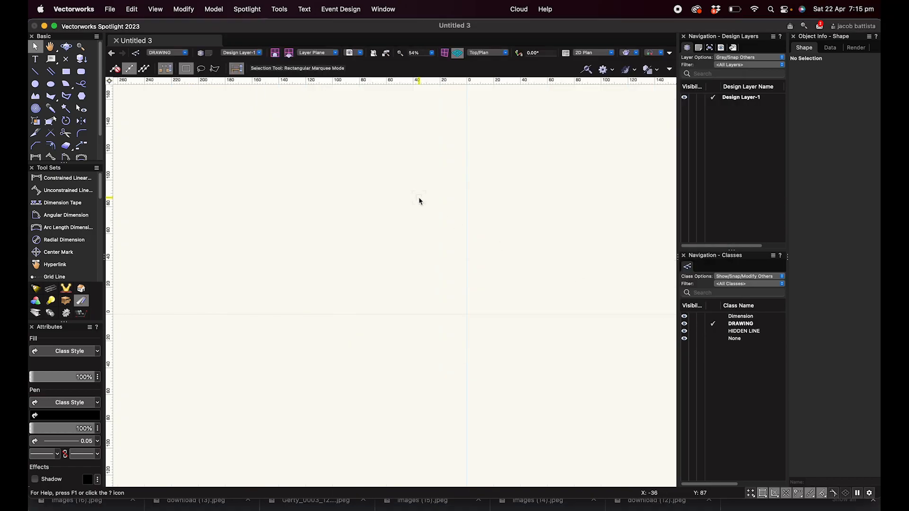
- Draw a line 2400 mm long at a 45° angle in the DRAWING class
{"action": "scroll", "coordinate": [410, 194], "scroll_direction": "down", "scroll_amount": 5}
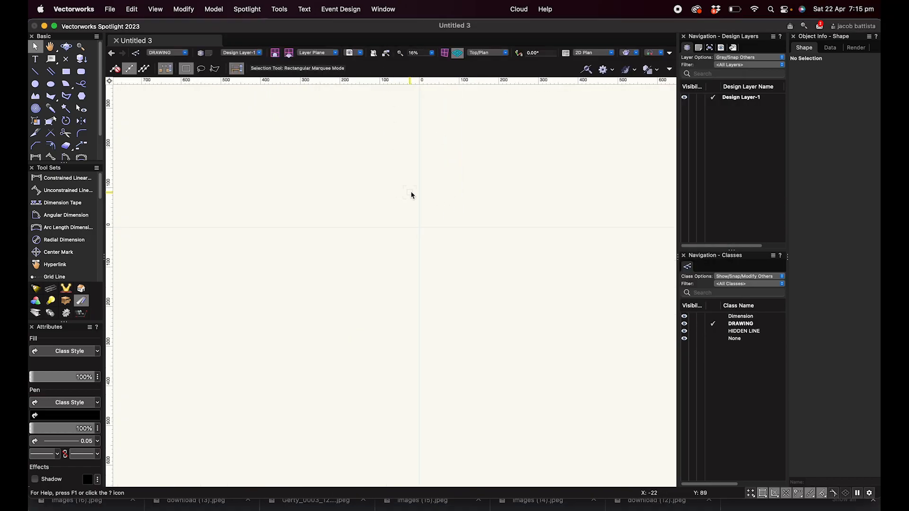
{"action": "scroll", "coordinate": [414, 189], "scroll_direction": "down", "scroll_amount": 1}
{"action": "middle_click_drag", "start_coordinate": [432, 156], "coordinate": [362, 243]}
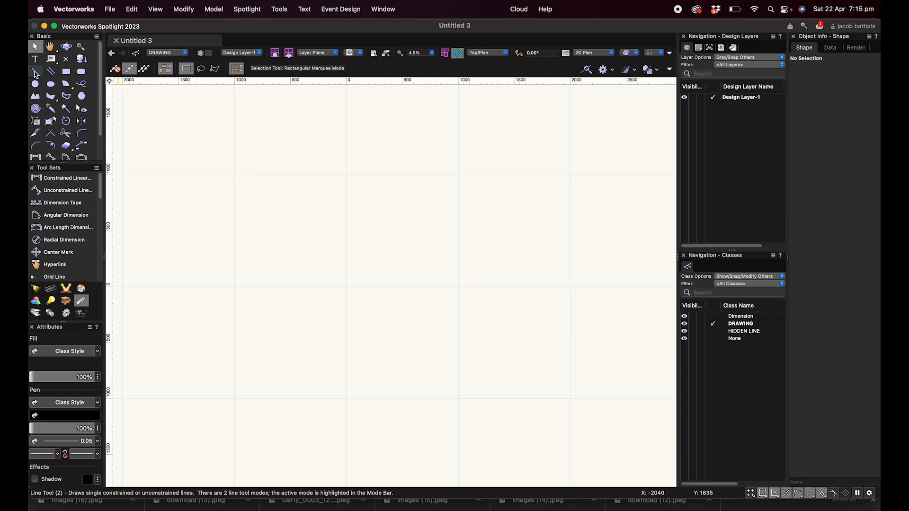
{"action": "left_click", "coordinate": [36, 72]}
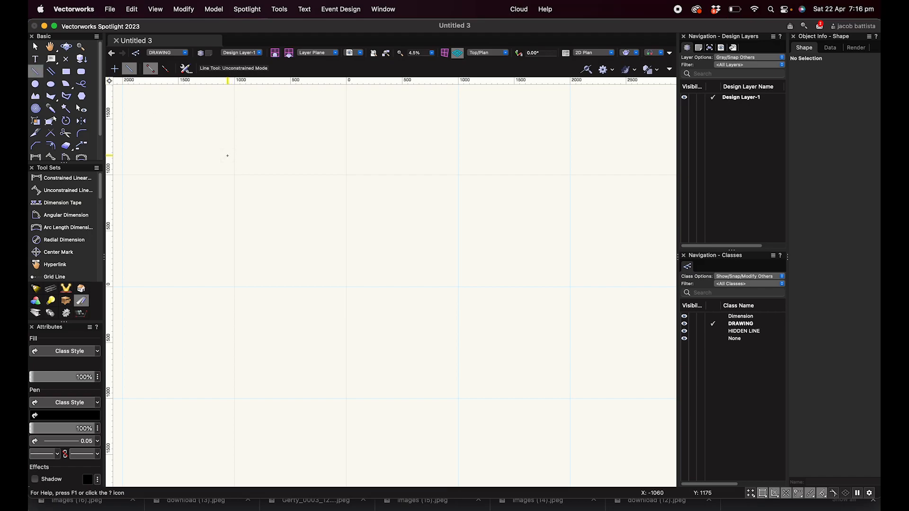
{"action": "left_click", "coordinate": [253, 160]}
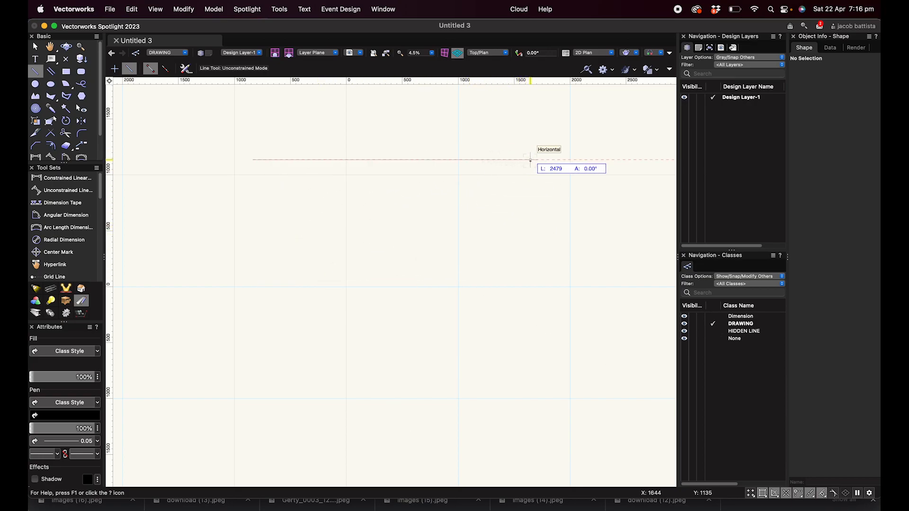
{"action": "key", "text": "Tab"}
{"action": "type", "text": "2499"}
{"action": "key", "text": "Tab"}
{"action": "type", "text": "45"}
{"action": "key", "text": "Return"}
{"action": "key", "text": "Return"}
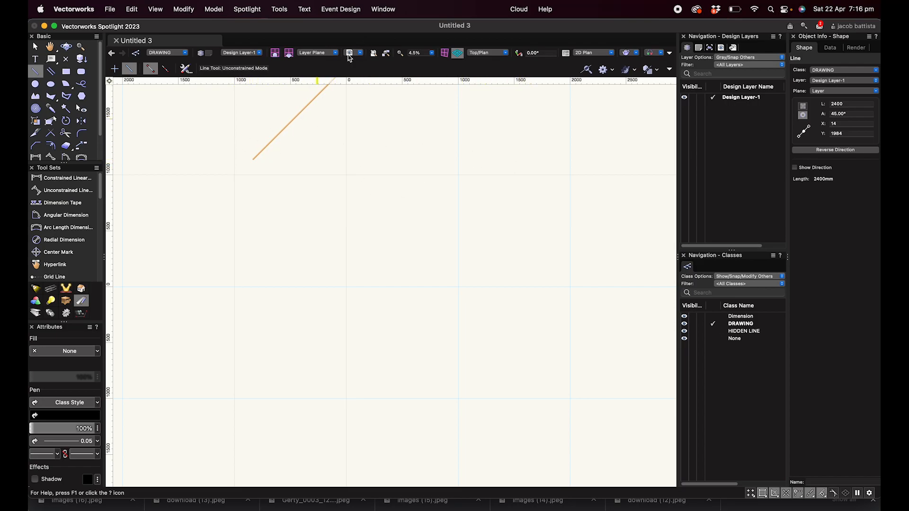
- Zoom and pan around the 45° line, and fit the view to the page and to the objects
{"action": "scroll", "coordinate": [344, 113], "scroll_direction": "down", "scroll_amount": 4}
{"action": "middle_click_drag", "start_coordinate": [343, 115], "coordinate": [327, 242]}
{"action": "scroll", "coordinate": [328, 232], "scroll_direction": "up", "scroll_amount": 2}
{"action": "scroll", "coordinate": [321, 235], "scroll_direction": "up", "scroll_amount": 1}
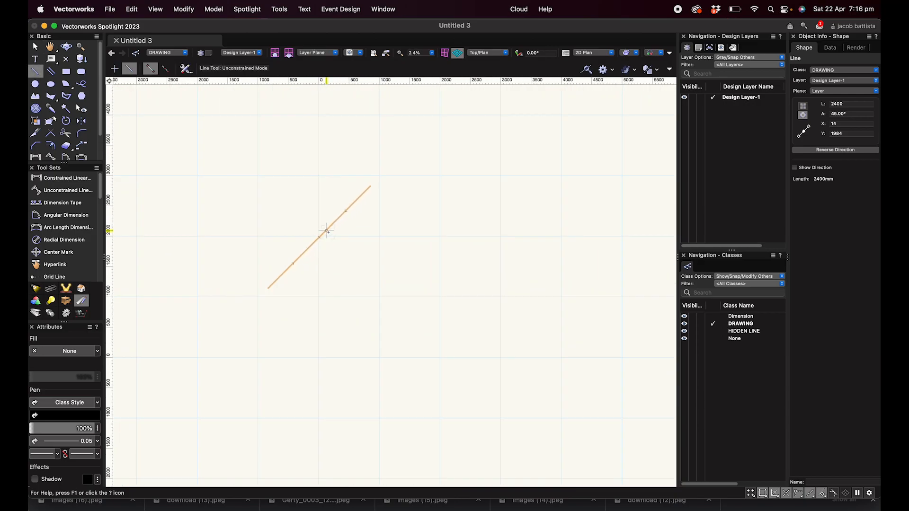
{"action": "scroll", "coordinate": [345, 212], "scroll_direction": "up", "scroll_amount": 1}
{"action": "scroll", "coordinate": [361, 212], "scroll_direction": "down", "scroll_amount": 3}
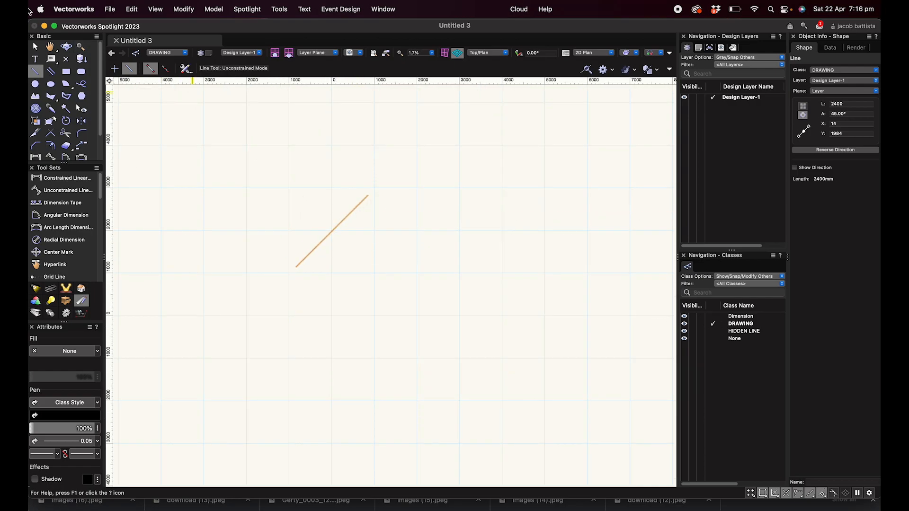
{"action": "left_click", "coordinate": [52, 47]}
{"action": "left_click_drag", "start_coordinate": [353, 226], "coordinate": [395, 259]}
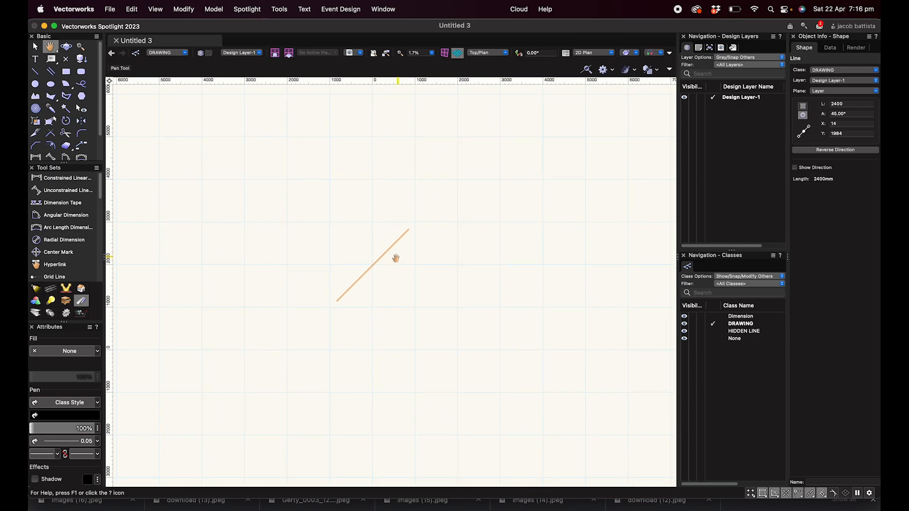
{"action": "key", "text": "ctrl+Down"}
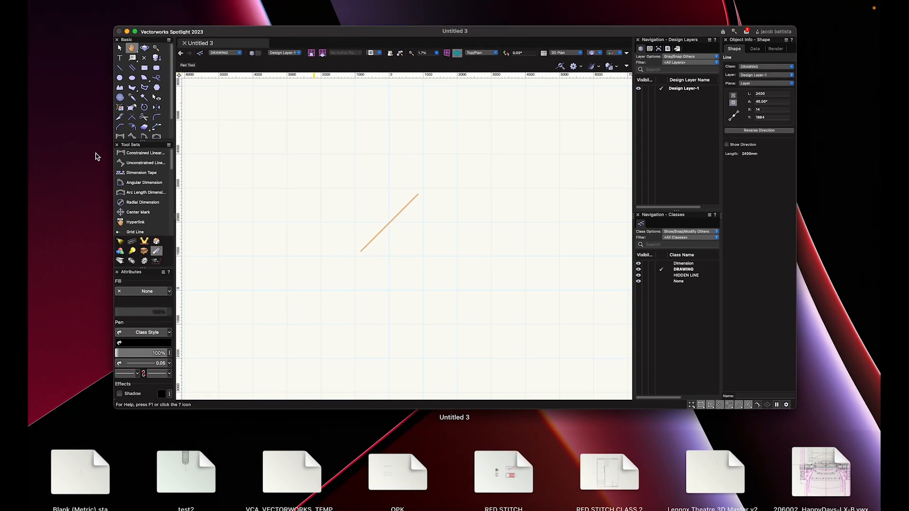
{"action": "left_click", "coordinate": [217, 134]}
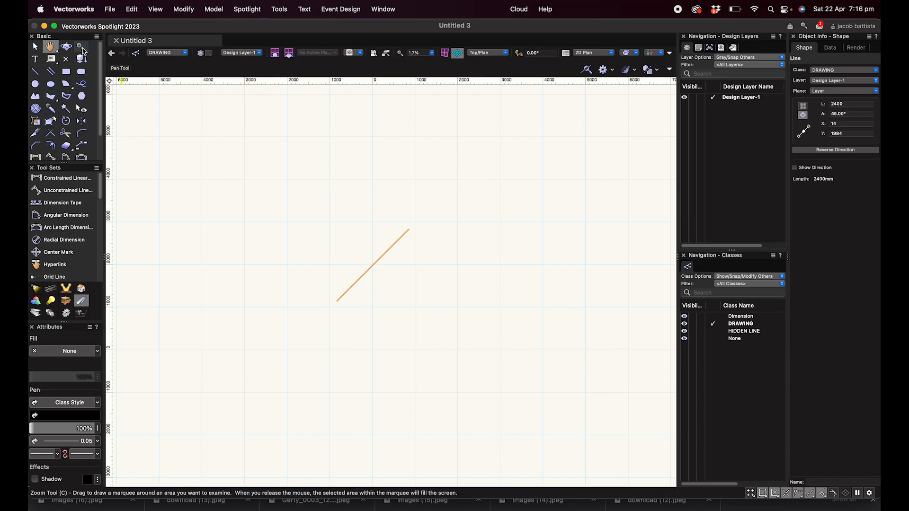
{"action": "left_click", "coordinate": [376, 56]}
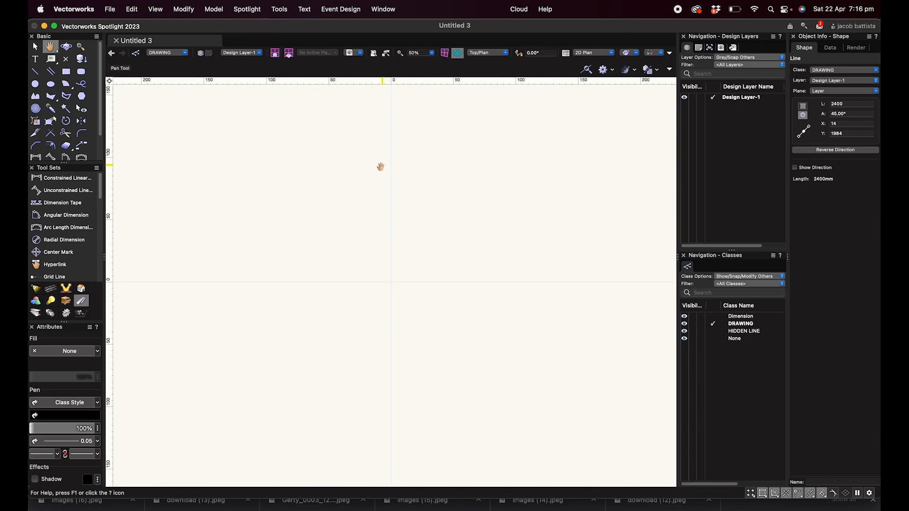
{"action": "left_click", "coordinate": [387, 54]}
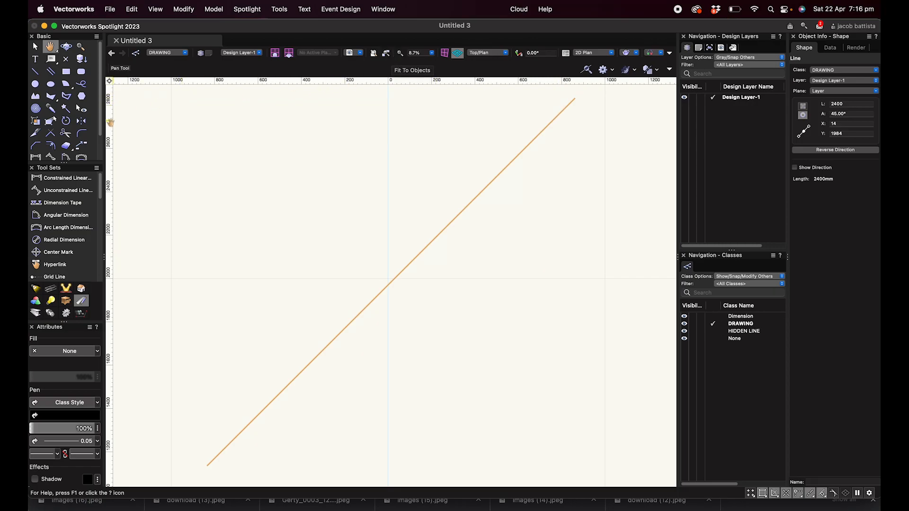
- Draw a rectangle 1200 mm wide and 2400 mm high beside the diagonal line and deselect it
{"action": "left_click", "coordinate": [35, 47]}
{"action": "left_click", "coordinate": [253, 144]}
{"action": "scroll", "coordinate": [262, 144], "scroll_direction": "down", "scroll_amount": 2}
{"action": "left_click", "coordinate": [66, 73]}
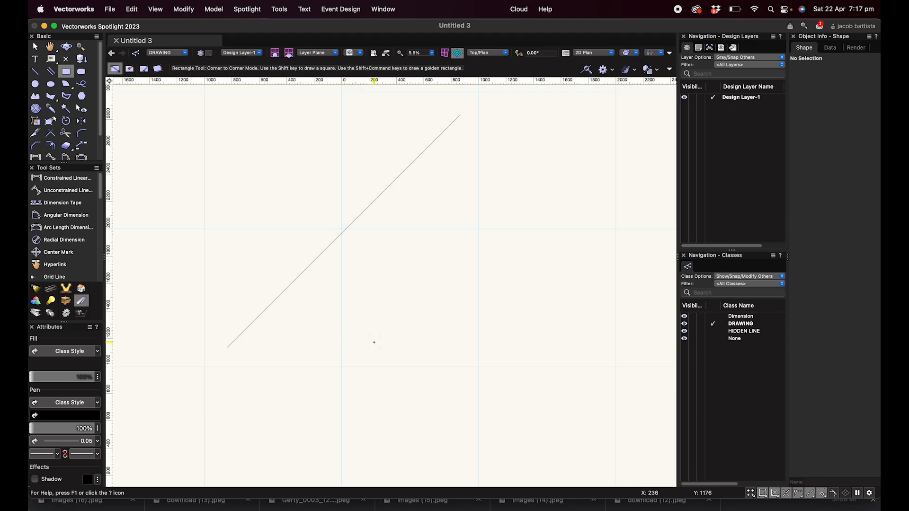
{"action": "left_click", "coordinate": [374, 342]}
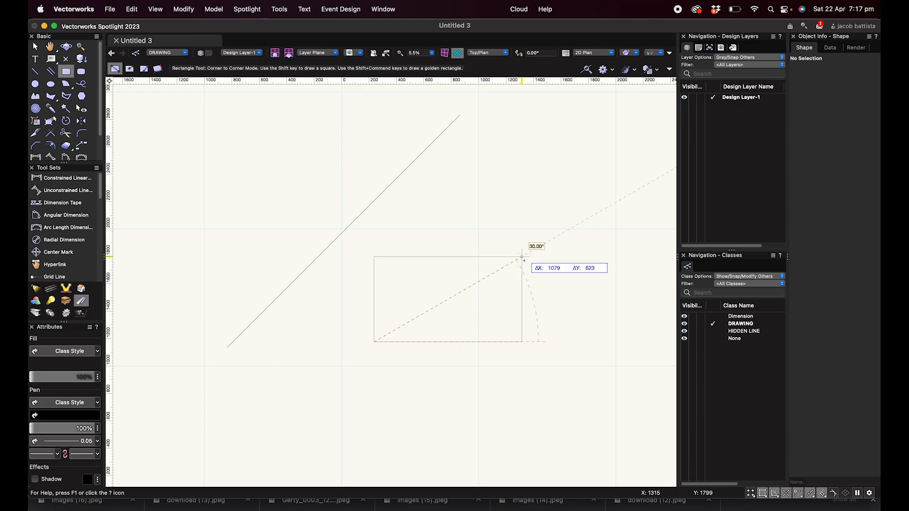
{"action": "key", "text": "Tab"}
{"action": "type", "text": "1200"}
{"action": "key", "text": "Tab"}
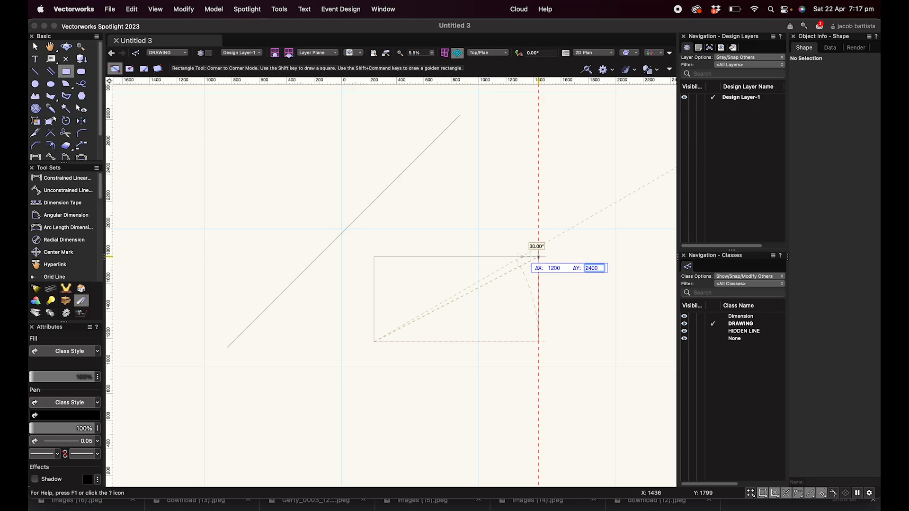
{"action": "key", "text": "Return"}
{"action": "scroll", "coordinate": [522, 260], "scroll_direction": "down", "scroll_amount": 3}
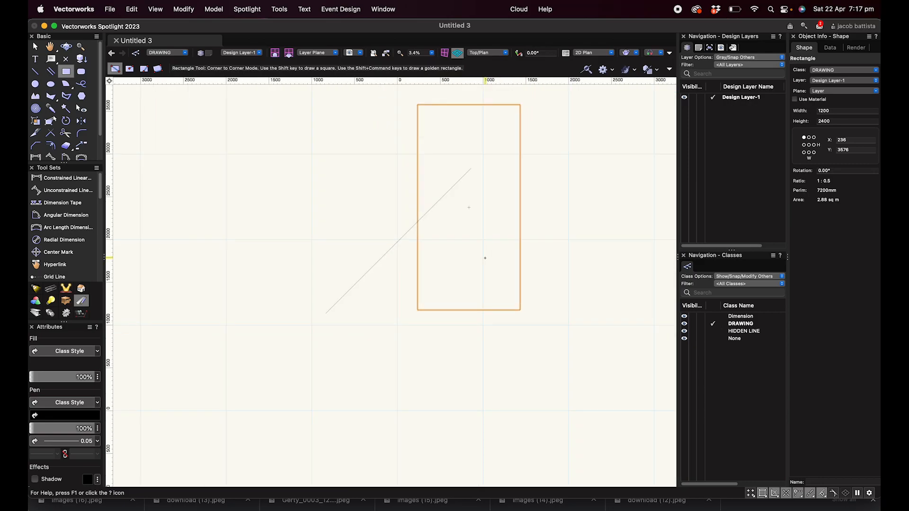
{"action": "left_click", "coordinate": [35, 46]}
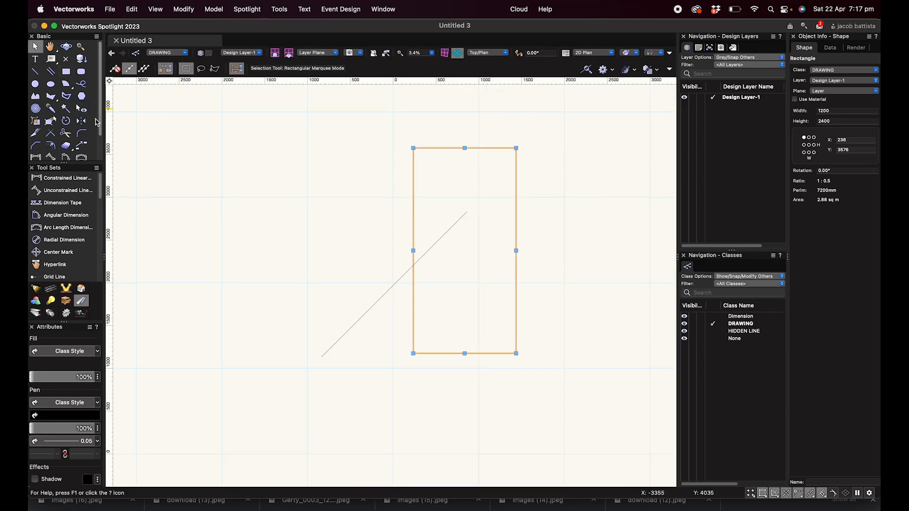
{"action": "left_click", "coordinate": [161, 121]}
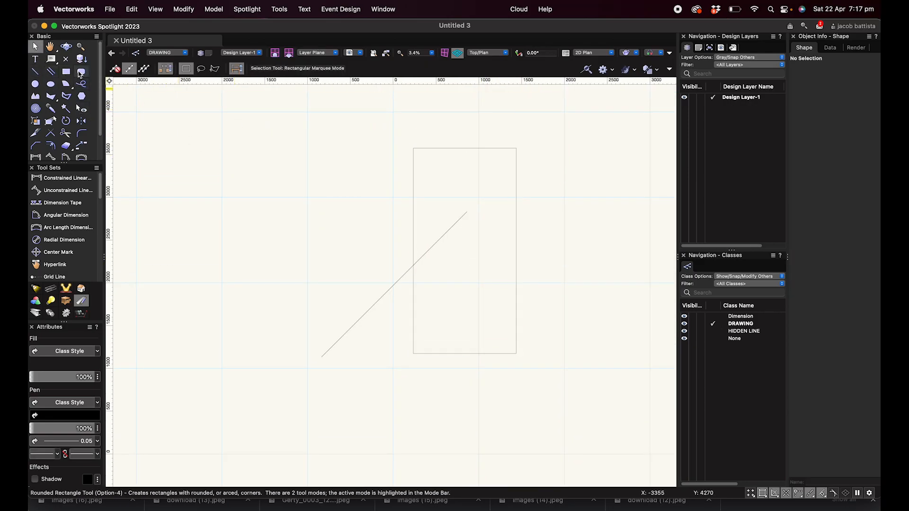
- Draw an 800 × 800 mm rounded rectangle above the diagonal line, beside the tall rectangle
{"action": "left_click", "coordinate": [81, 72]}
{"action": "left_click", "coordinate": [316, 275]}
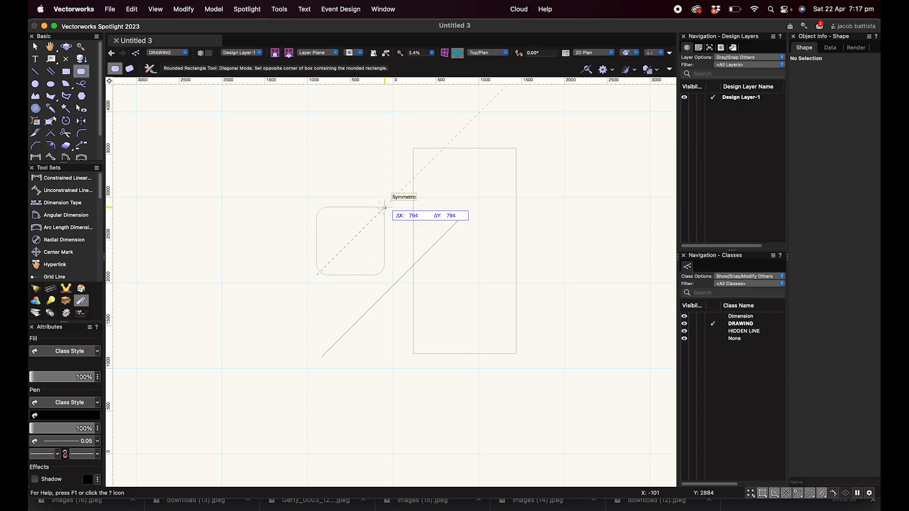
{"action": "type", "text": "800"}
{"action": "key", "text": "Tab"}
{"action": "type", "text": "8"}
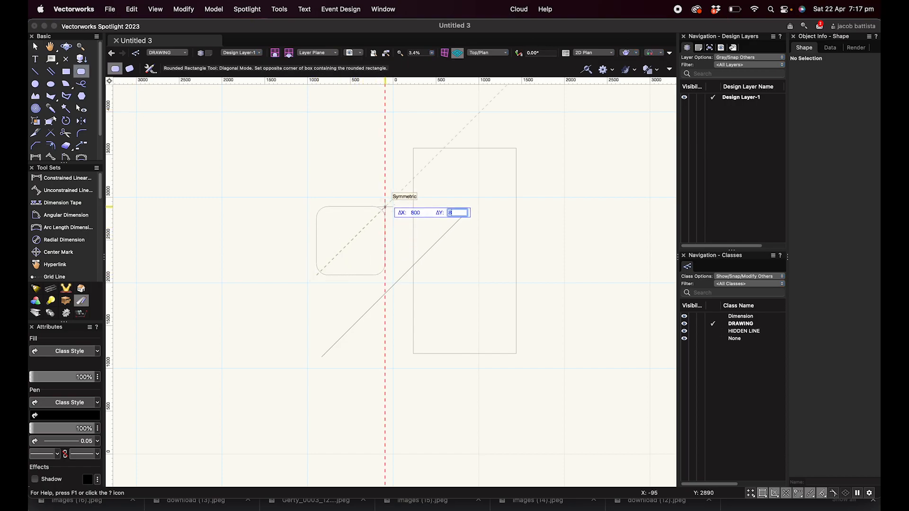
{"action": "type", "text": "00"}
{"action": "key", "text": "Return"}
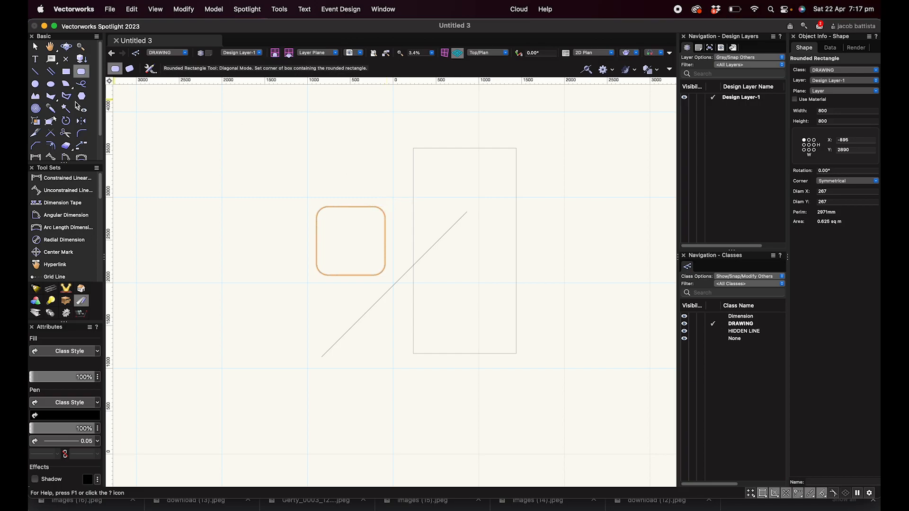
- Draw an 800 × 800 mm square from the rounded rectangle's centre to its bounding corner, declining the backup save, and restore Corner to Corner mode
{"action": "left_click", "coordinate": [67, 72]}
{"action": "left_click", "coordinate": [130, 68]}
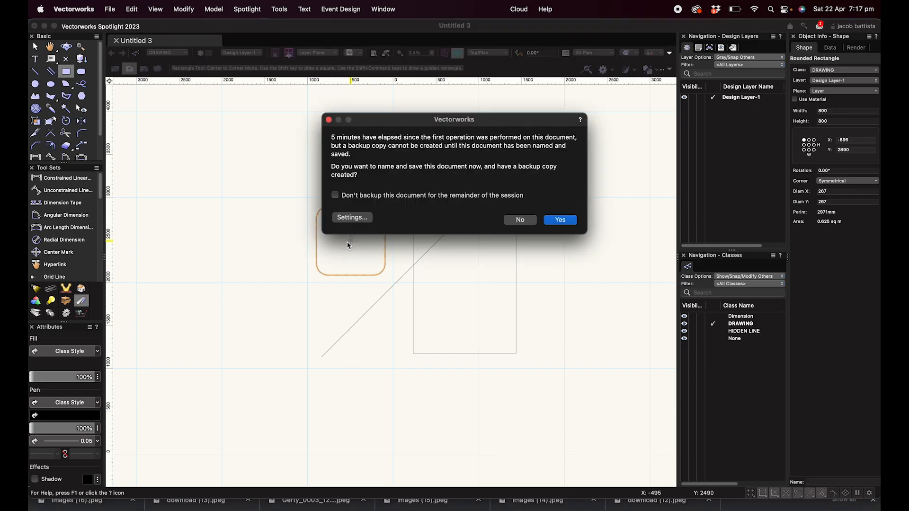
{"action": "left_click", "coordinate": [519, 219]}
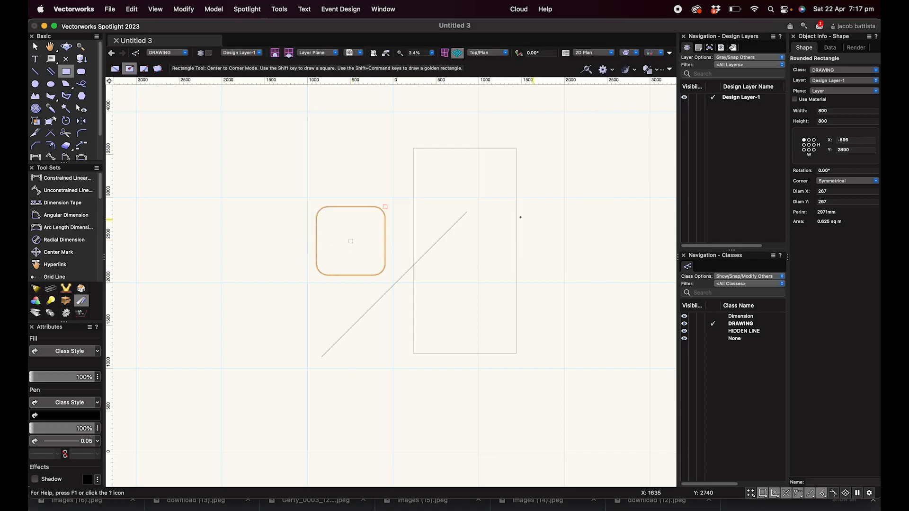
{"action": "left_click", "coordinate": [351, 240]}
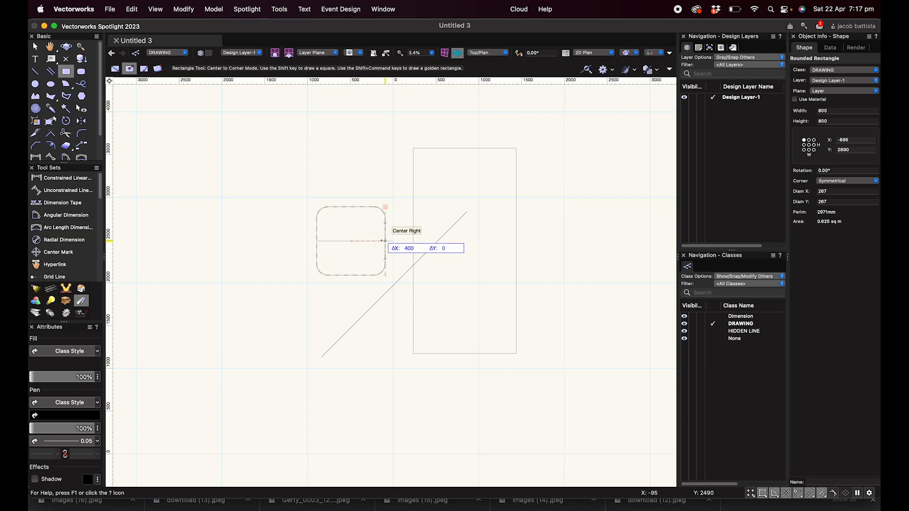
{"action": "left_click", "coordinate": [384, 206]}
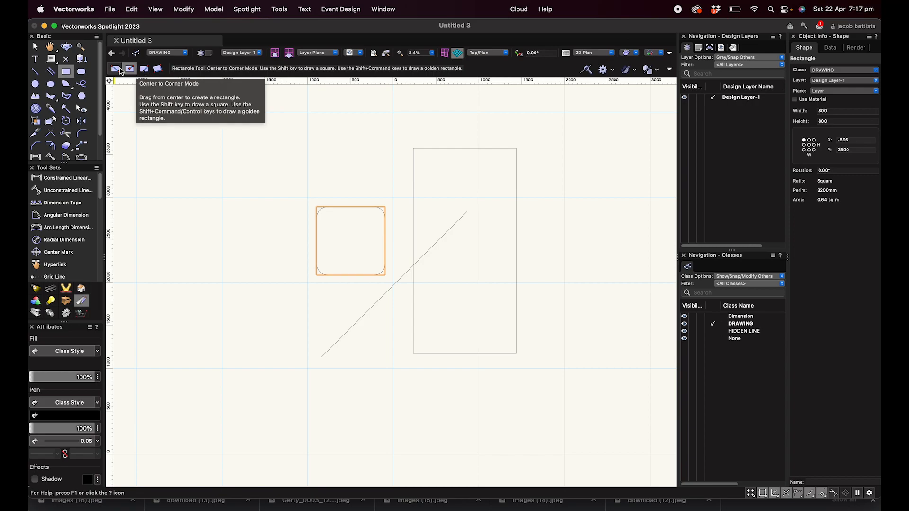
{"action": "left_click", "coordinate": [115, 70]}
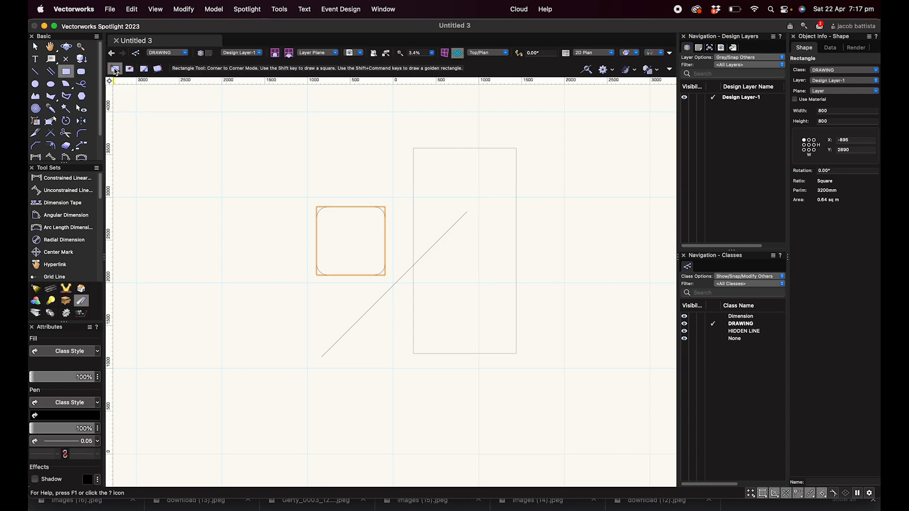
- Draw a circle of 1200 mm radius from its centre in the empty space beside the small rounded square
{"action": "left_click", "coordinate": [35, 85]}
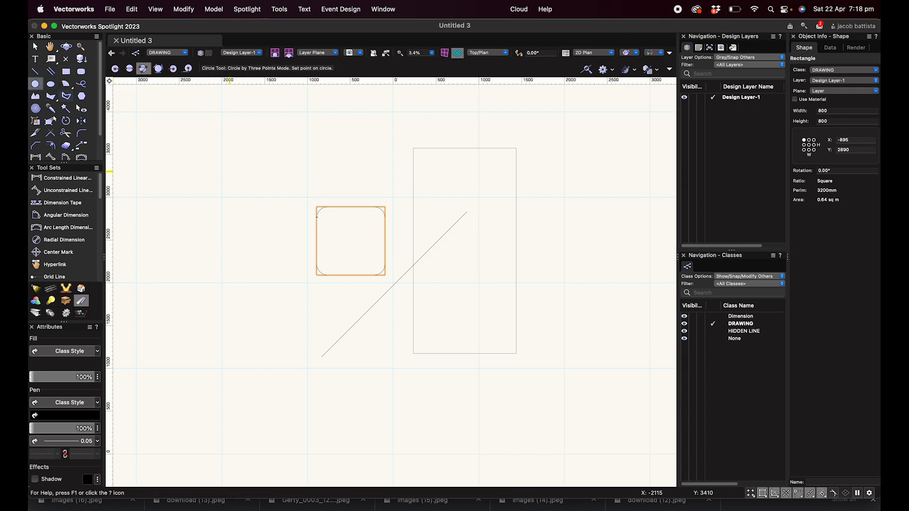
{"action": "middle_click_drag", "start_coordinate": [354, 263], "coordinate": [461, 290]}
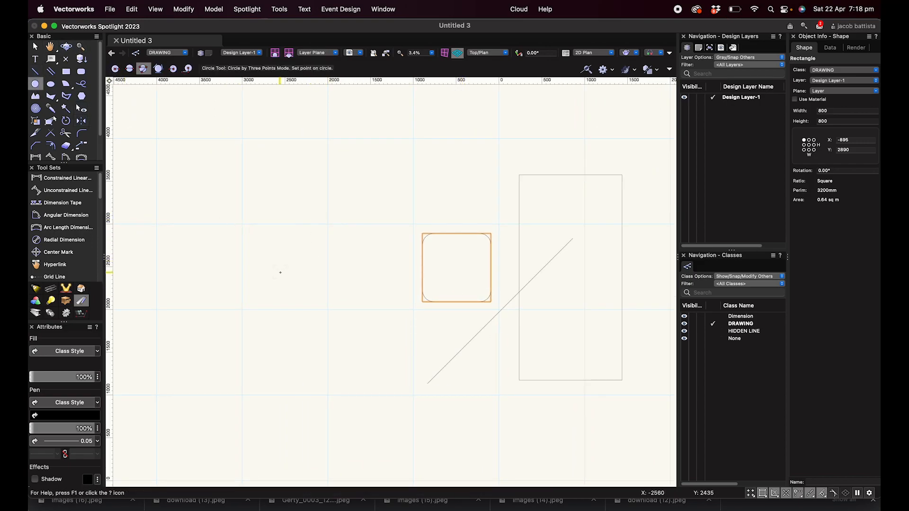
{"action": "left_click", "coordinate": [116, 69]}
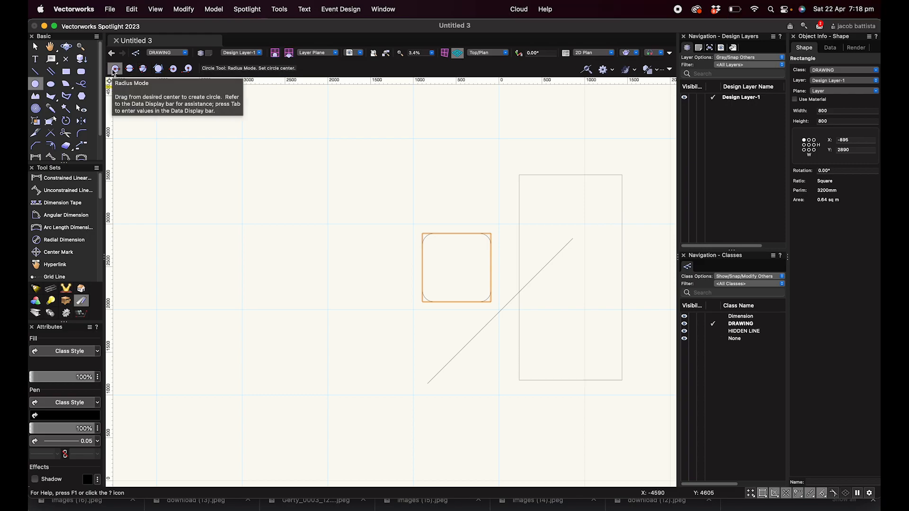
{"action": "left_click", "coordinate": [251, 257]}
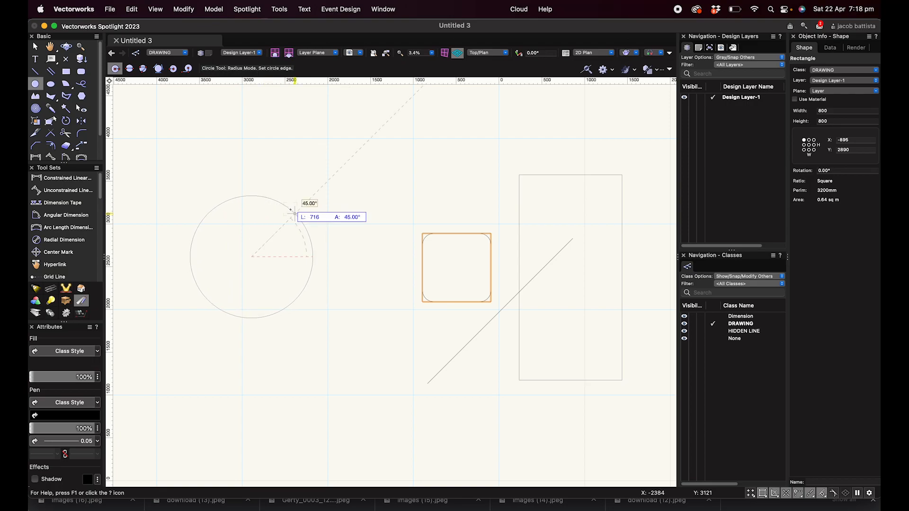
{"action": "type", "text": "1200"}
{"action": "key", "text": "Return"}
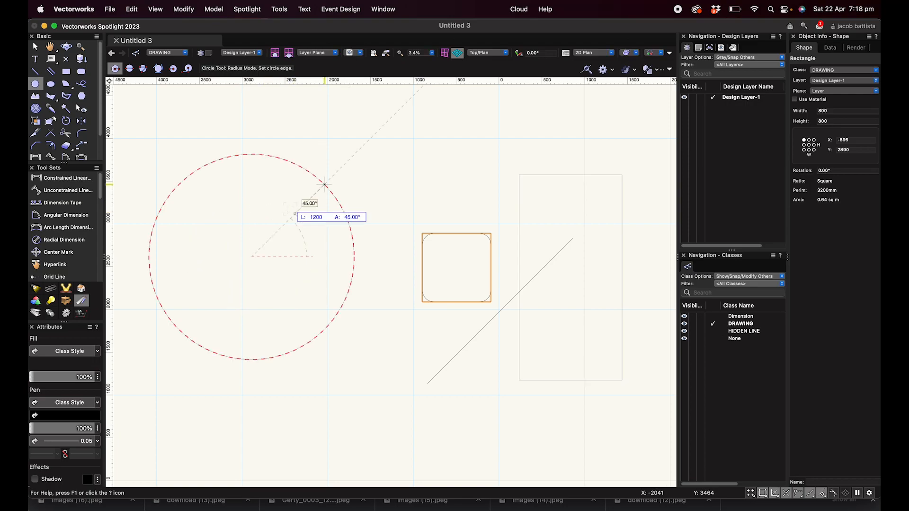
{"action": "key", "text": "Return"}
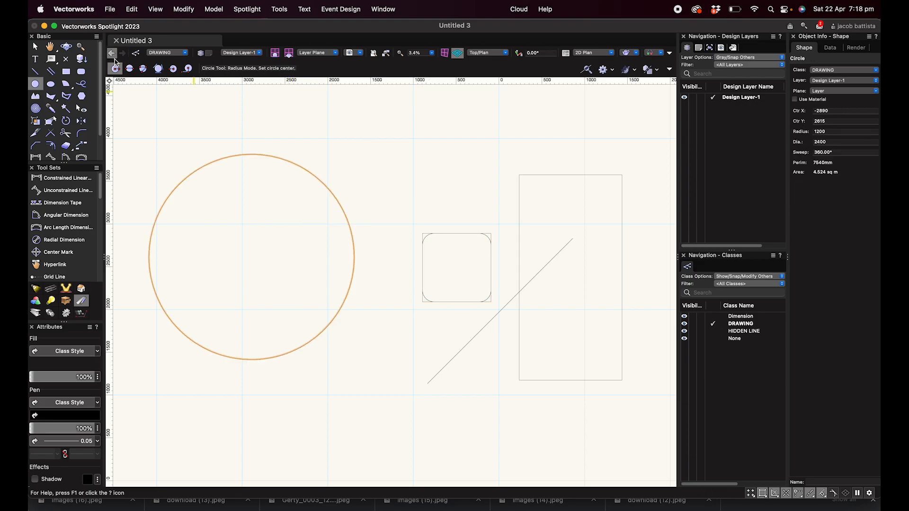
- Draw a circle in Diameter mode across the tall rectangle's top edge, corner to corner, then restore Radius mode and deselect it
{"action": "left_click", "coordinate": [129, 69]}
{"action": "left_click", "coordinate": [519, 175]}
{"action": "left_click", "coordinate": [621, 174]}
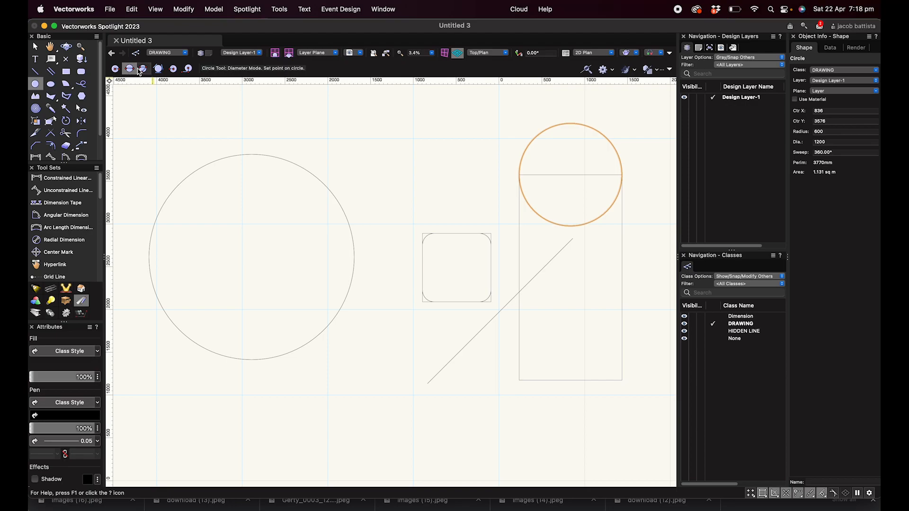
{"action": "left_click", "coordinate": [115, 68]}
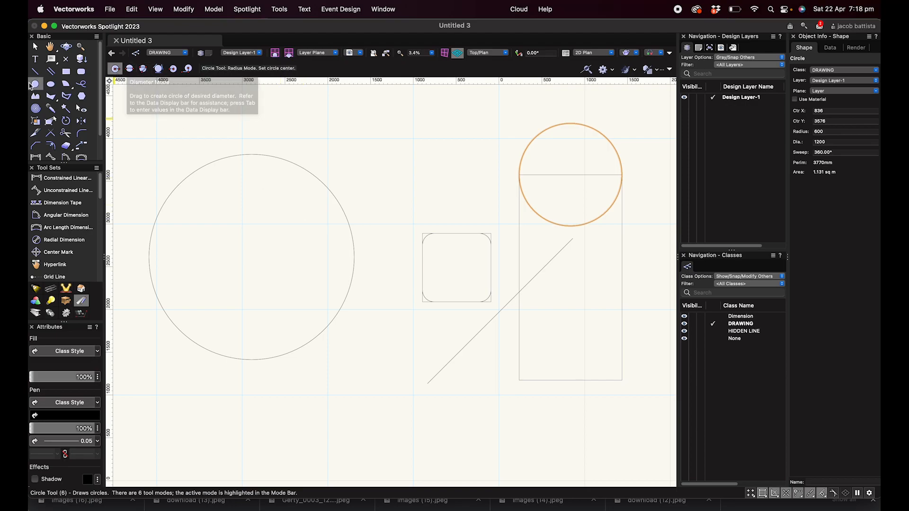
{"action": "left_click", "coordinate": [37, 53]}
{"action": "left_click", "coordinate": [511, 211]}
- Draw an oval in Box mode beside the tall rectangle, with a bounding diagonal 3000 mm long at -30°
{"action": "scroll", "coordinate": [512, 212], "scroll_direction": "down", "scroll_amount": 5}
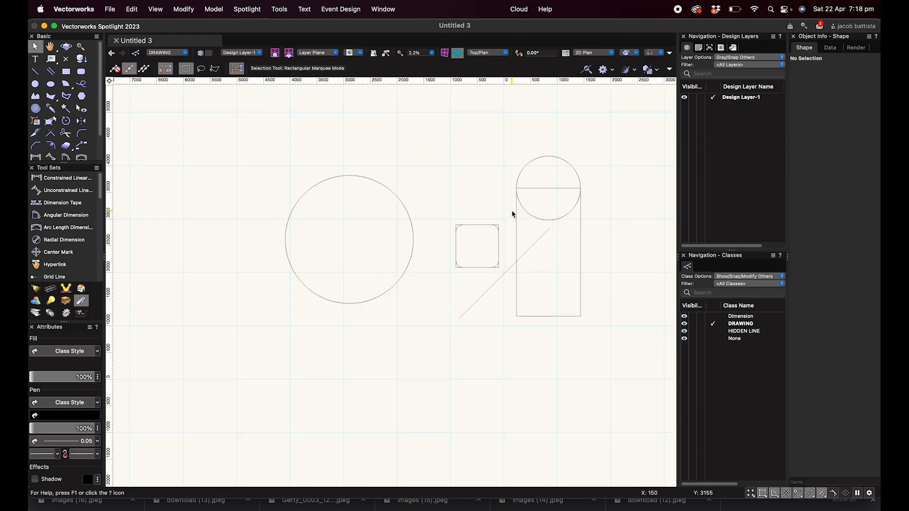
{"action": "mouse_move", "coordinate": [512, 213]}
{"action": "middle_mouse_down"}
{"action": "mouse_move", "coordinate": [449, 215]}
{"action": "mouse_move", "coordinate": [396, 243]}
{"action": "middle_mouse_up"}
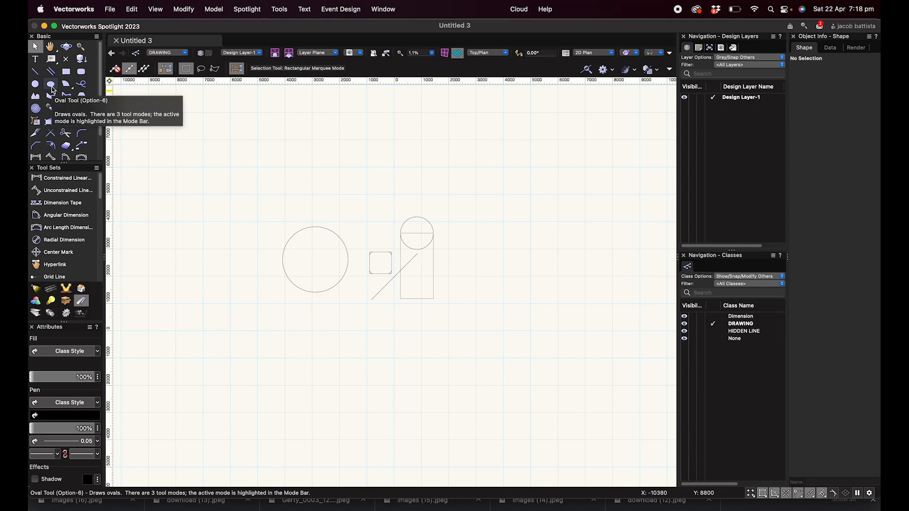
{"action": "left_click", "coordinate": [52, 88]}
{"action": "left_click", "coordinate": [114, 69]}
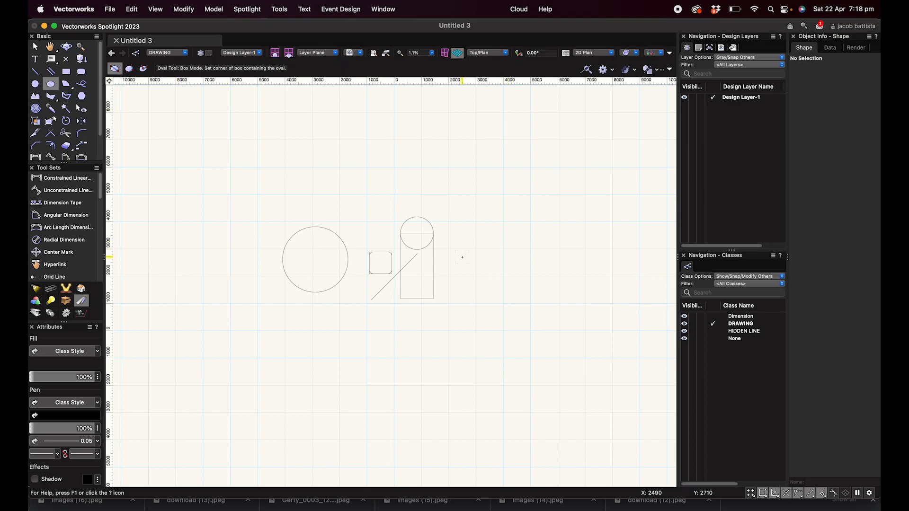
{"action": "left_click", "coordinate": [461, 256]}
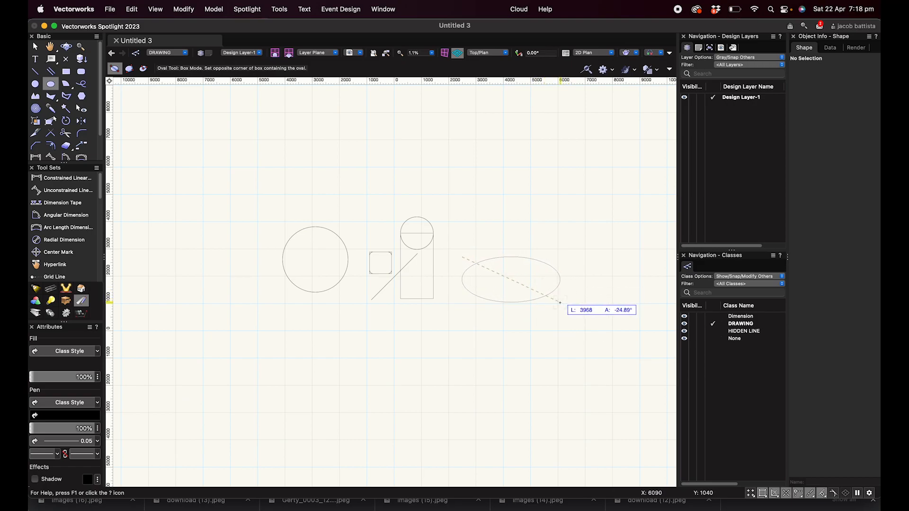
{"action": "key", "text": "Tab"}
{"action": "type", "text": "2"}
{"action": "type", "text": "000"}
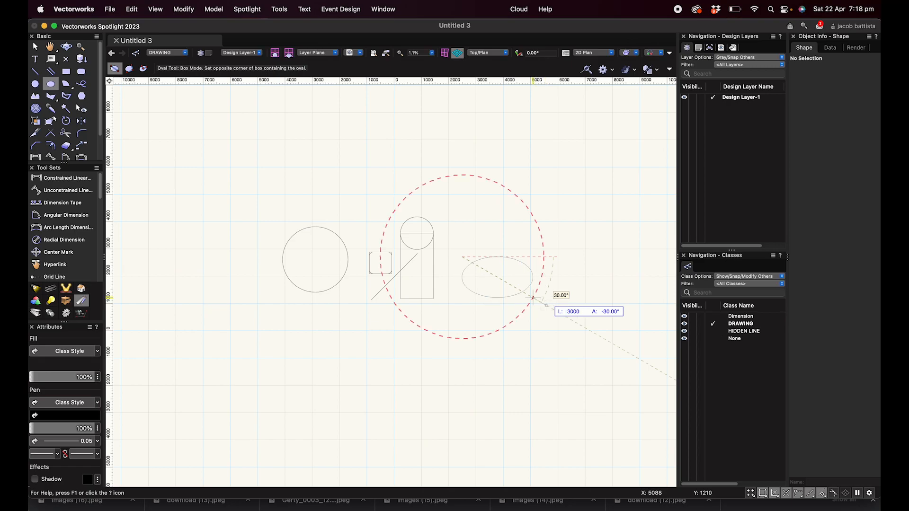
{"action": "key", "text": "Return"}
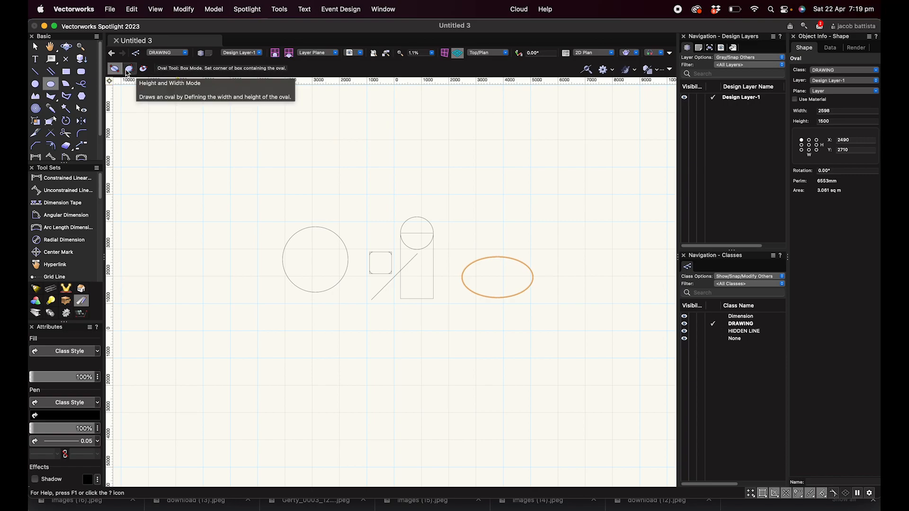
- Draw an oval 2000 mm wide and 1000 mm high in Height and Width mode above the first oval
{"action": "left_click", "coordinate": [128, 69]}
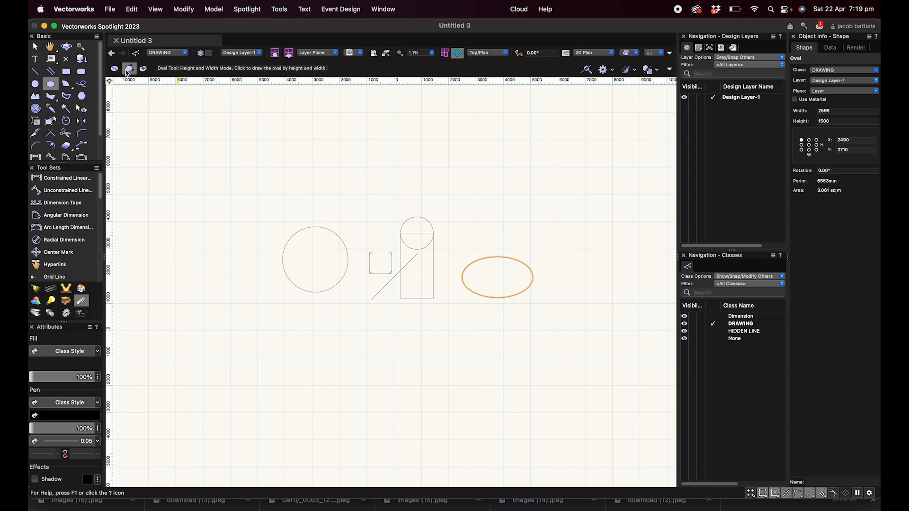
{"action": "left_click", "coordinate": [458, 211]}
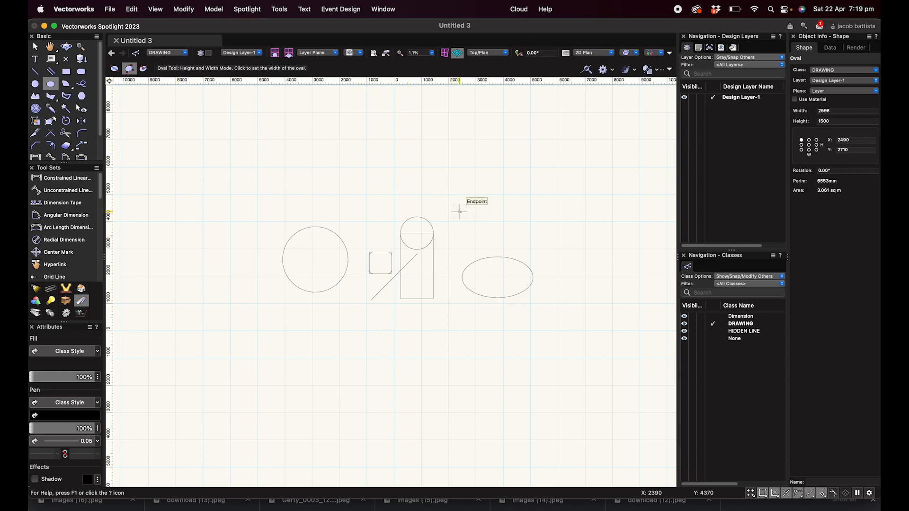
{"action": "type", "text": "20"}
{"action": "key", "text": "Return"}
{"action": "left_click", "coordinate": [513, 212]}
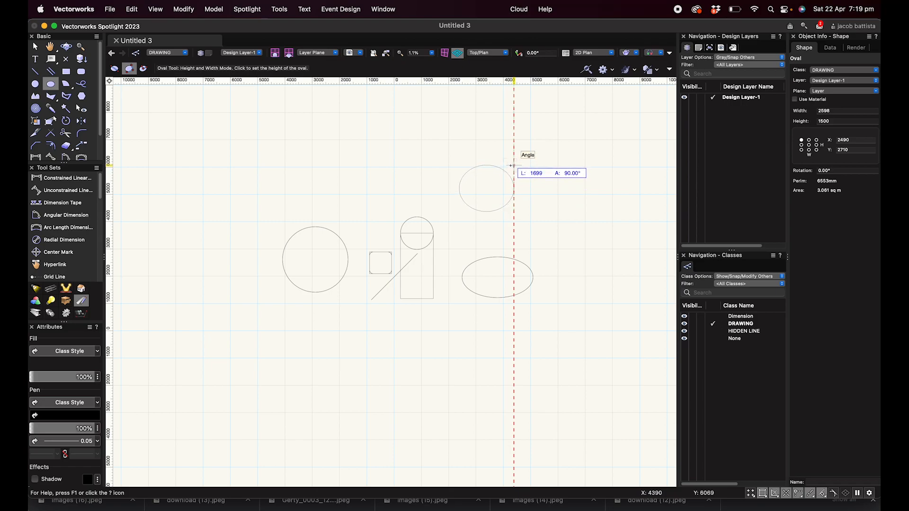
{"action": "type", "text": "1000"}
{"action": "key", "text": "Return"}
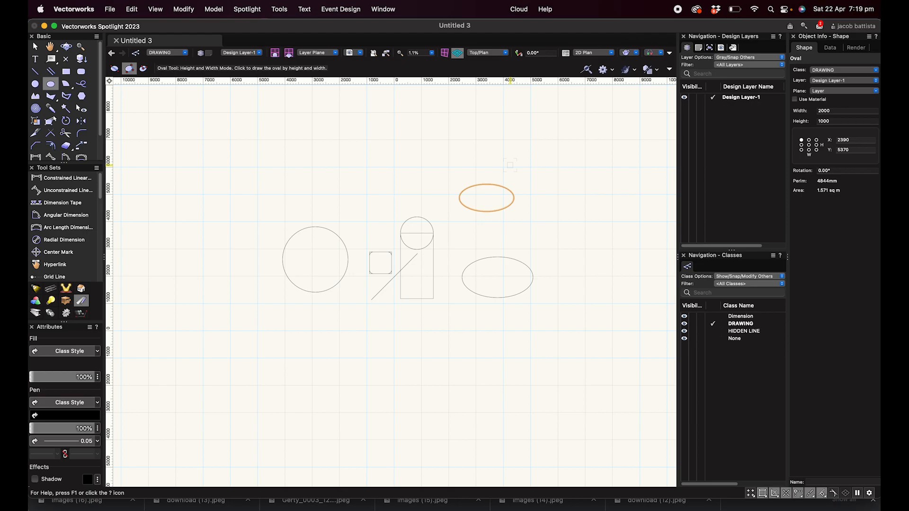
- Draw a Radius mode arc of about 1360 mm radius with a 240° sweep above the large circle
{"action": "left_click", "coordinate": [66, 84]}
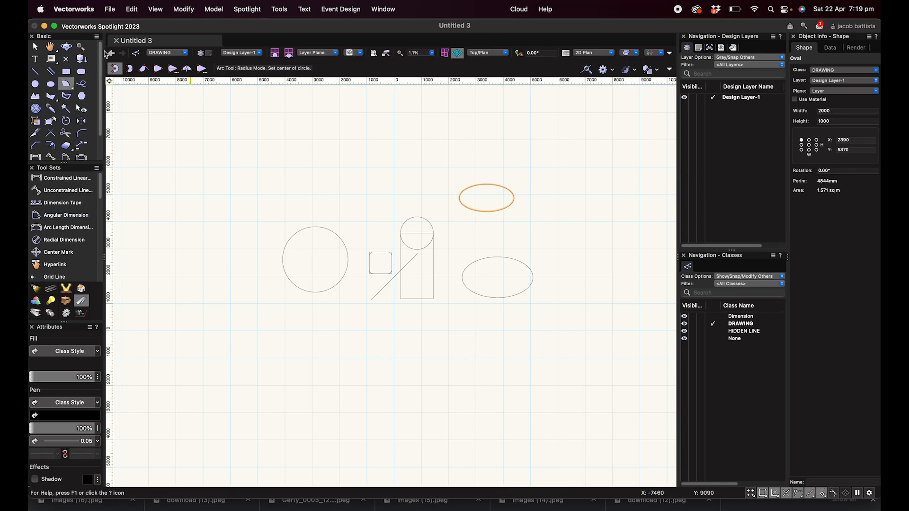
{"action": "left_click", "coordinate": [312, 162]}
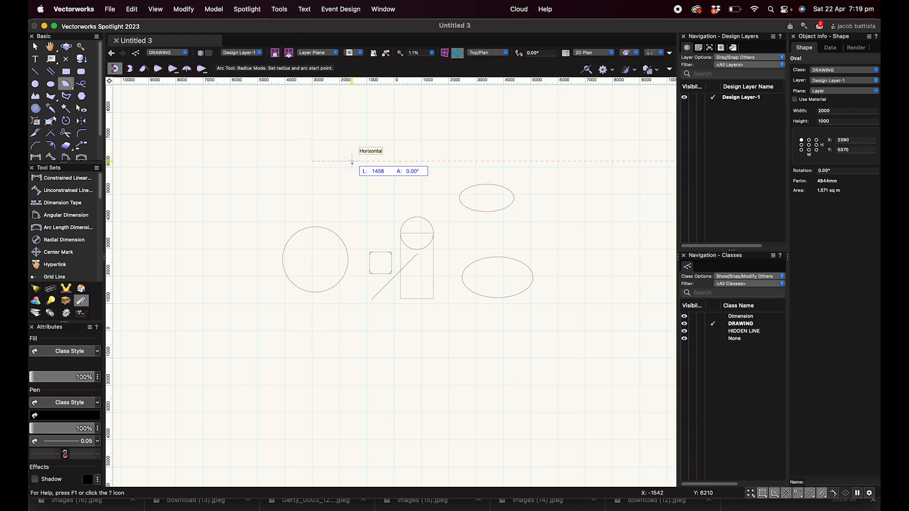
{"action": "left_click", "coordinate": [350, 161]}
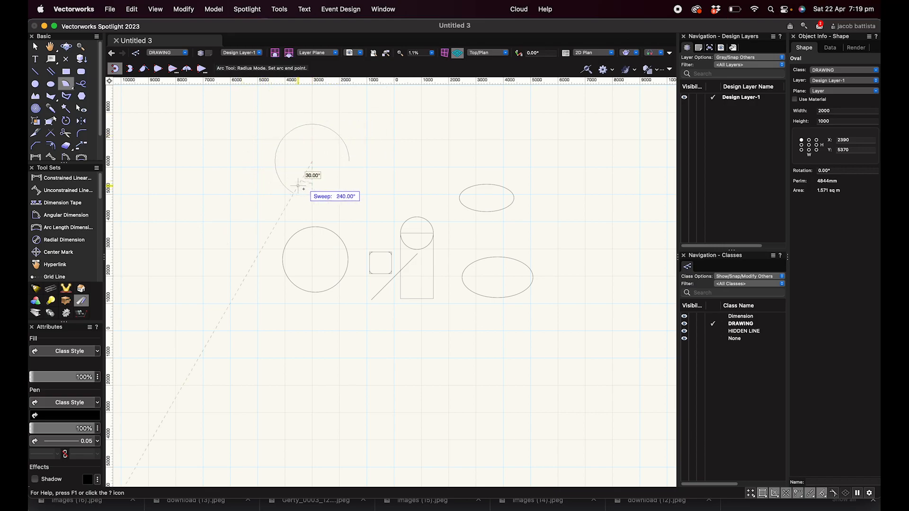
{"action": "left_click", "coordinate": [298, 186]}
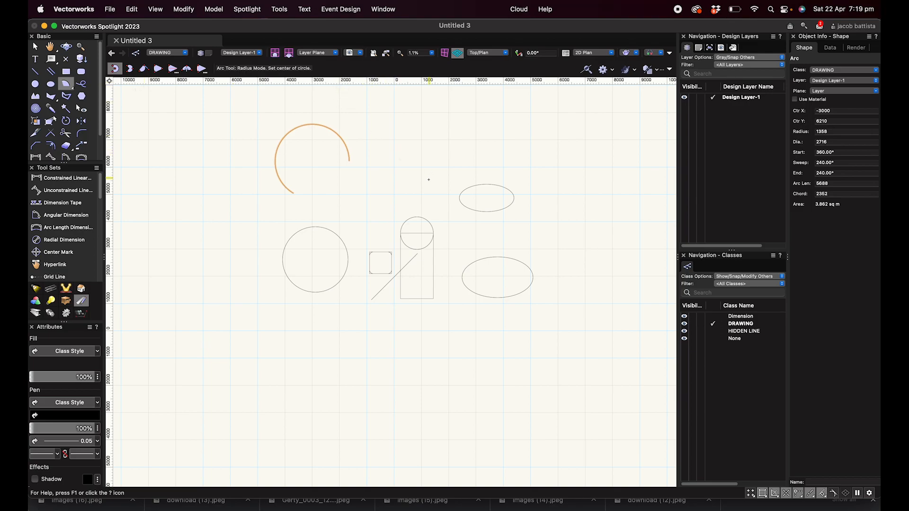
- Draw a 90° arc of 1200 mm radius centred on the tall rectangle's top-left corner, from its top-right corner to its left edge
{"action": "scroll", "coordinate": [379, 253], "scroll_direction": "up", "scroll_amount": 2}
{"action": "left_click", "coordinate": [401, 233]}
{"action": "left_click", "coordinate": [458, 226]}
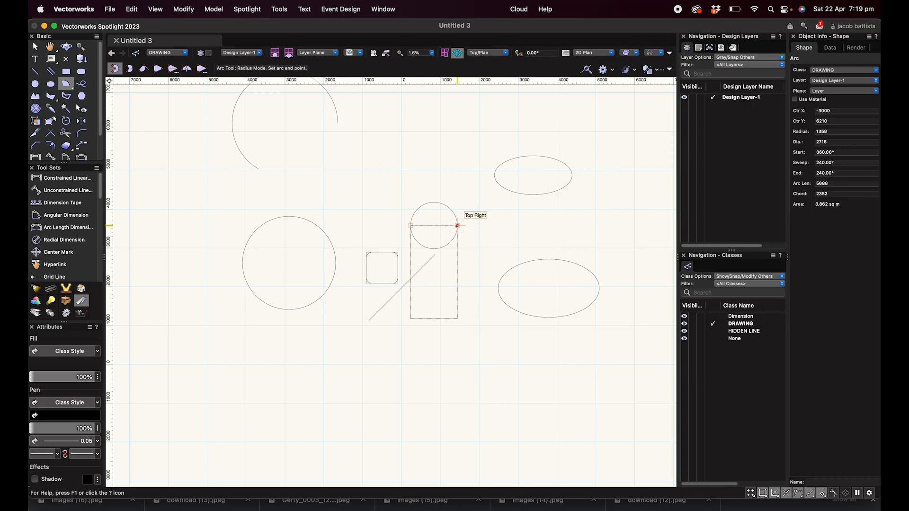
{"action": "left_click", "coordinate": [410, 272]}
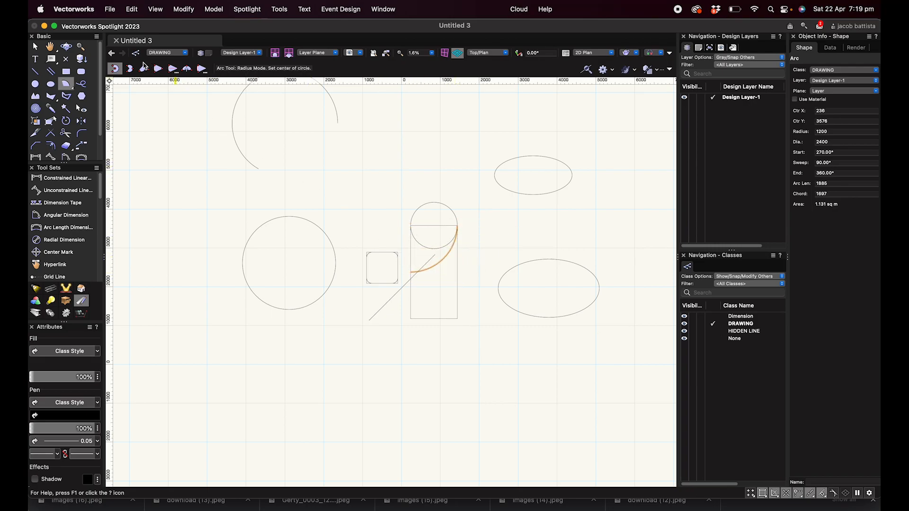
- Draw a Three Points mode arc of about 2660 mm radius above the smaller oval, then restore Radius mode
{"action": "left_click", "coordinate": [129, 69]}
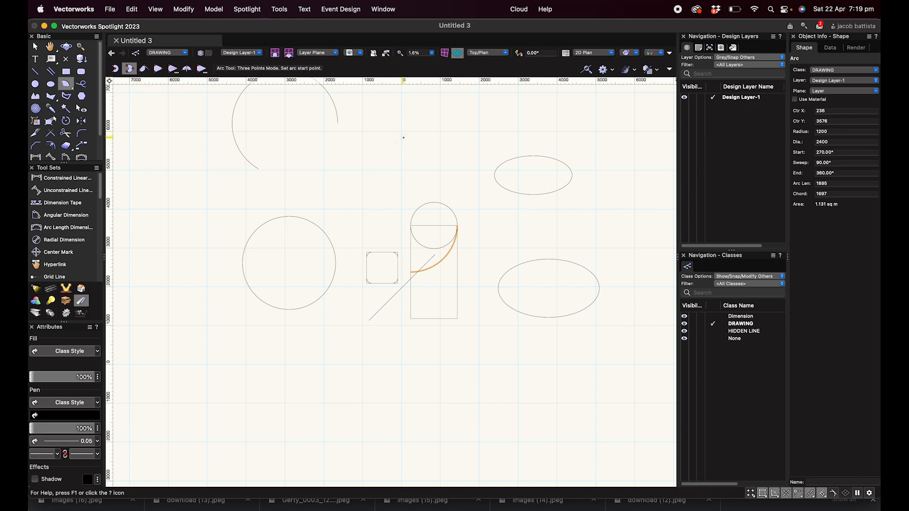
{"action": "middle_click_drag", "start_coordinate": [403, 121], "coordinate": [345, 203]}
{"action": "left_click", "coordinate": [341, 186]}
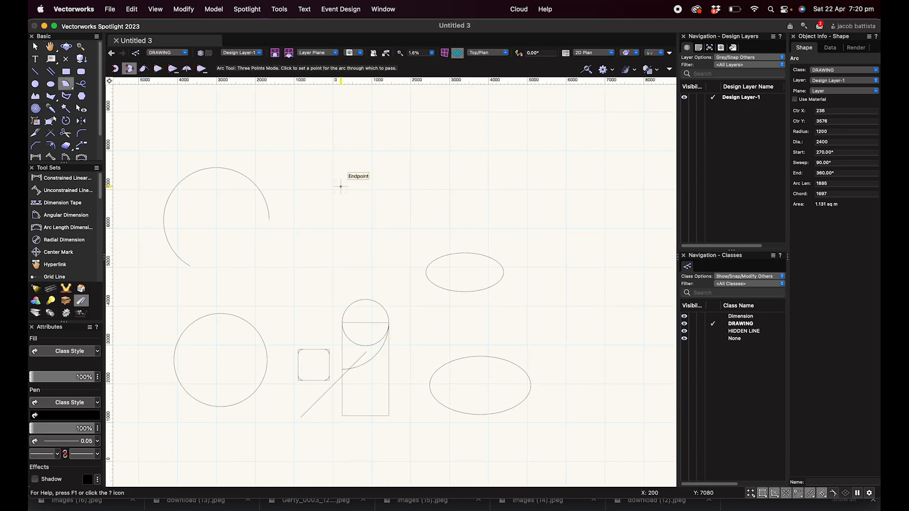
{"action": "left_click", "coordinate": [385, 140]}
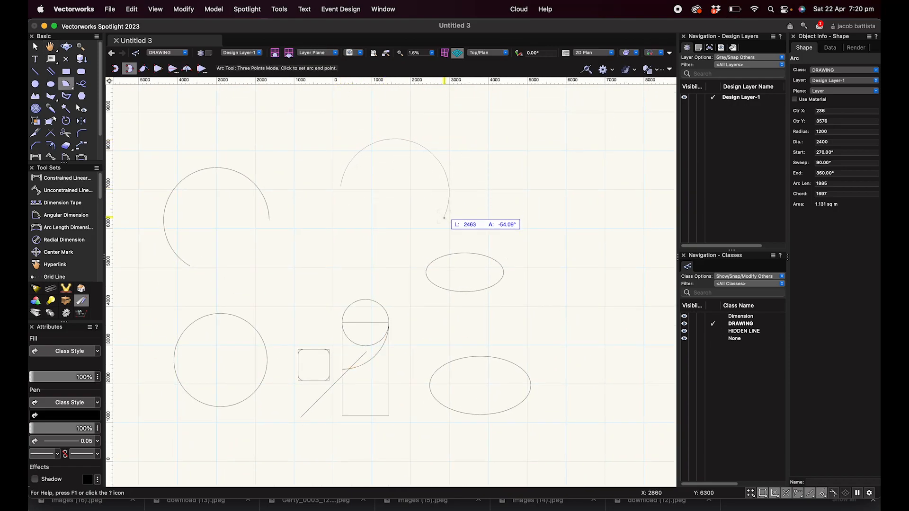
{"action": "left_click", "coordinate": [528, 189]}
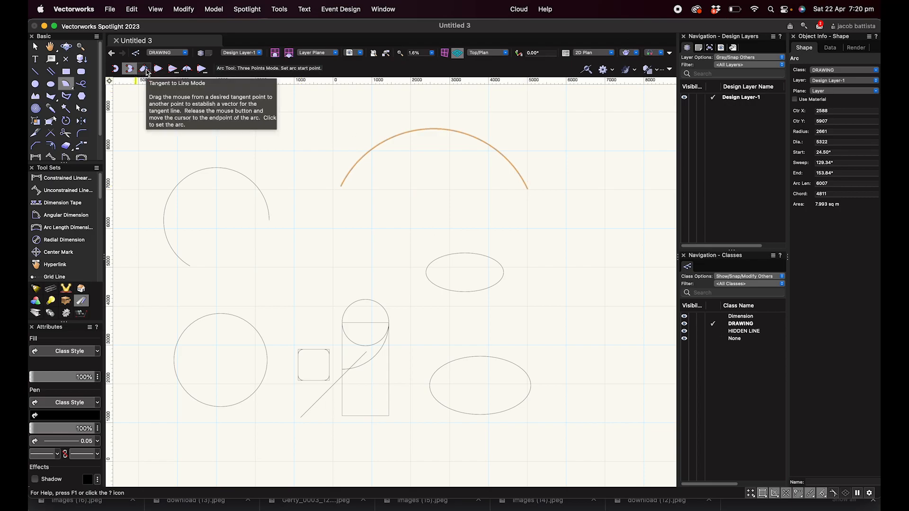
{"action": "left_click", "coordinate": [114, 69]}
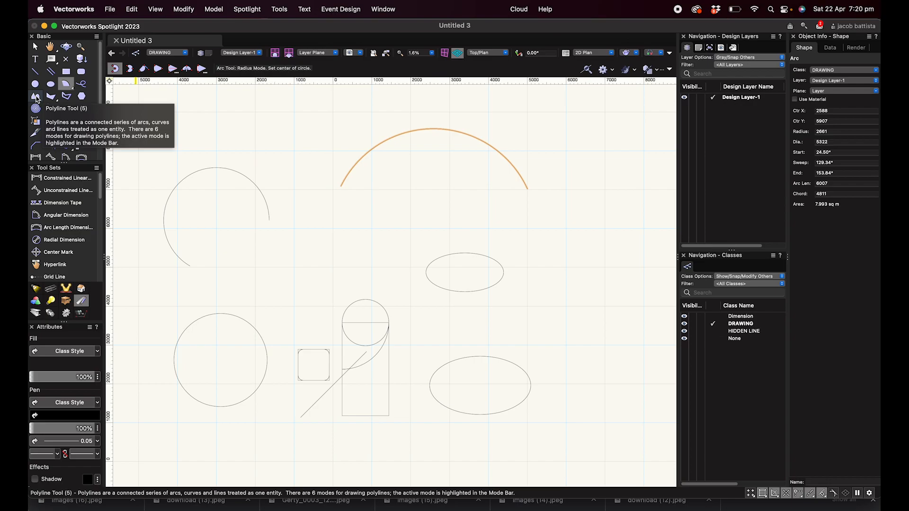
- Draw a closed six-sided corner-vertex polyline, about 5080 × 2720 mm, above the 240° arc
{"action": "left_click", "coordinate": [37, 98]}
{"action": "middle_click_drag", "start_coordinate": [256, 133], "coordinate": [382, 238]}
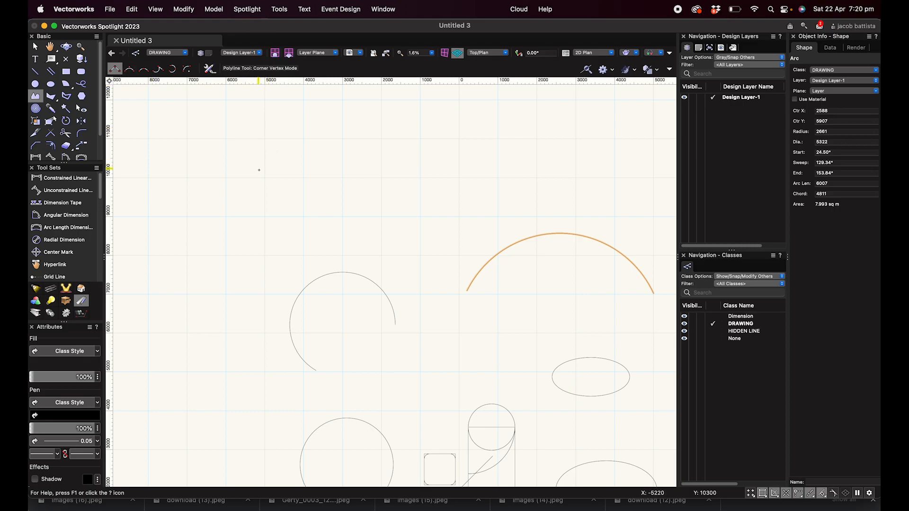
{"action": "left_click", "coordinate": [263, 195]}
{"action": "left_click", "coordinate": [298, 135]}
{"action": "left_click", "coordinate": [402, 117]}
{"action": "left_click", "coordinate": [461, 151]}
{"action": "left_click", "coordinate": [438, 223]}
{"action": "left_click", "coordinate": [317, 222]}
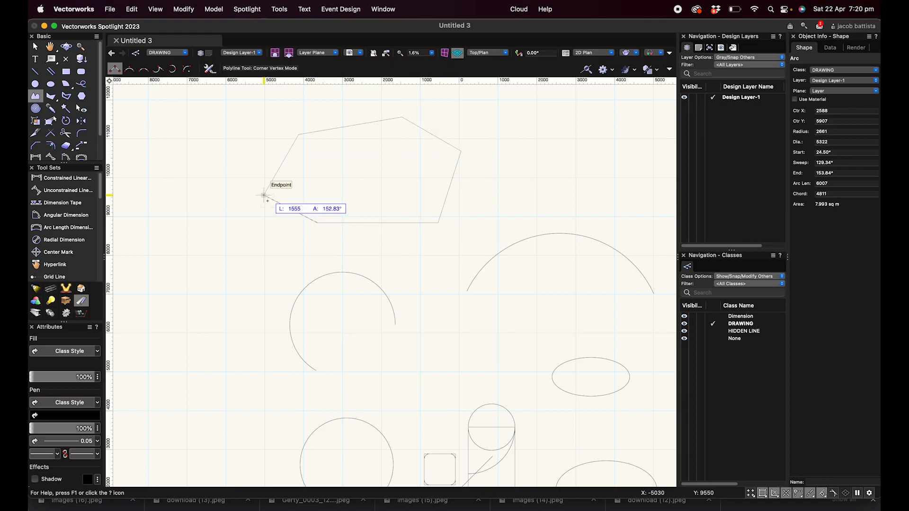
{"action": "left_click", "coordinate": [263, 195]}
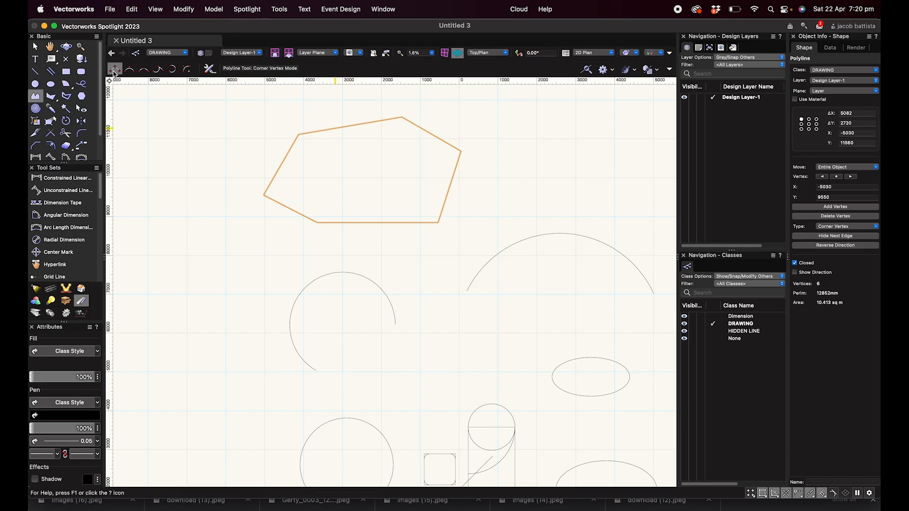
- Draw a closed polyline of corner and Bezier vertices, about 5280 × 3070 mm, above and to the right of the large arc
{"action": "scroll", "coordinate": [379, 161], "scroll_direction": "down", "scroll_amount": 3}
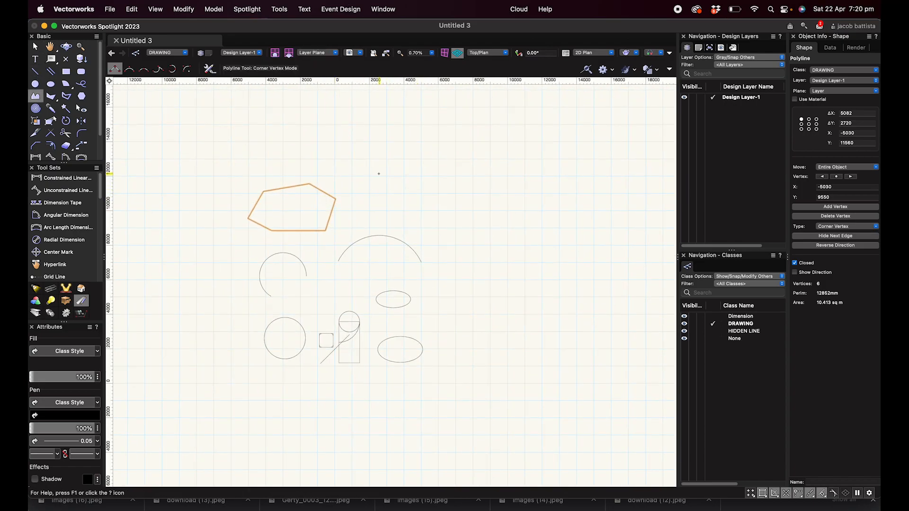
{"action": "scroll", "coordinate": [376, 181], "scroll_direction": "up", "scroll_amount": 1}
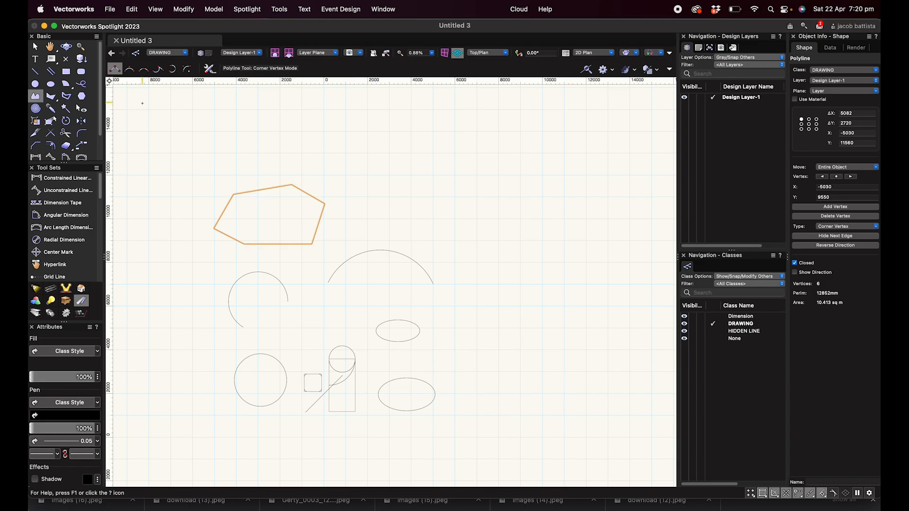
{"action": "left_click", "coordinate": [394, 195]}
{"action": "left_click", "coordinate": [426, 165]}
{"action": "left_click", "coordinate": [484, 171]}
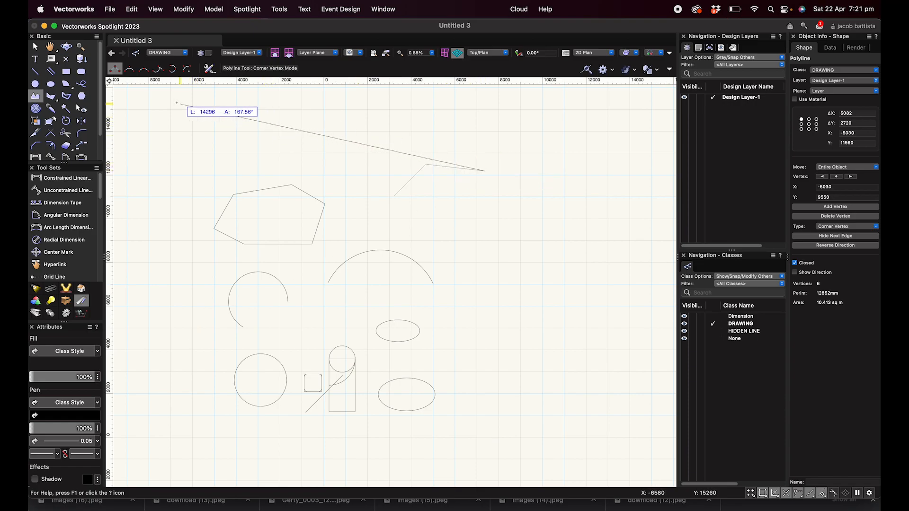
{"action": "left_click", "coordinate": [129, 69]}
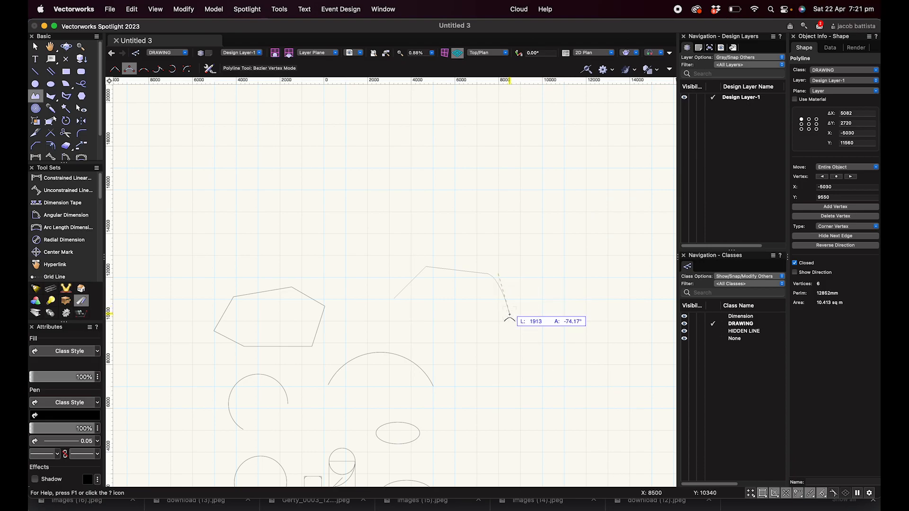
{"action": "left_click", "coordinate": [510, 314]}
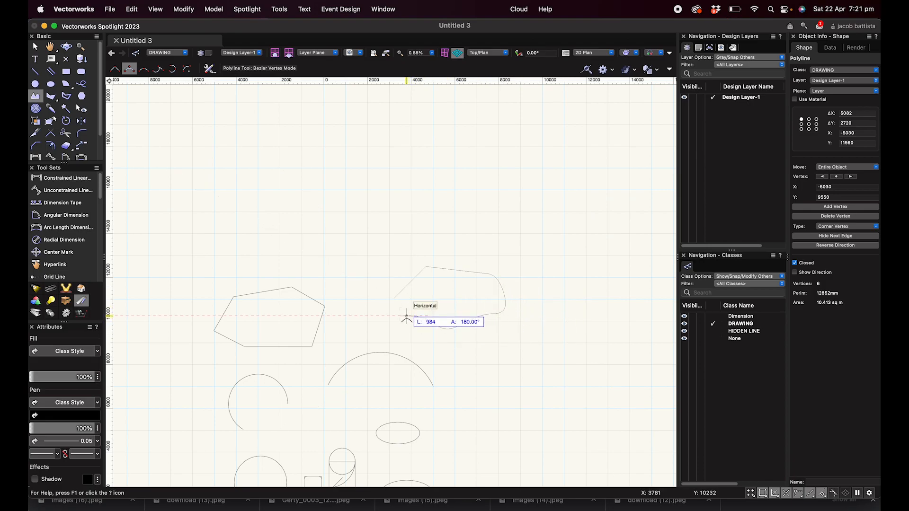
{"action": "left_click", "coordinate": [394, 299]}
{"action": "scroll", "coordinate": [427, 305], "scroll_direction": "up", "scroll_amount": 2}
{"action": "scroll", "coordinate": [427, 304], "scroll_direction": "up", "scroll_amount": 1}
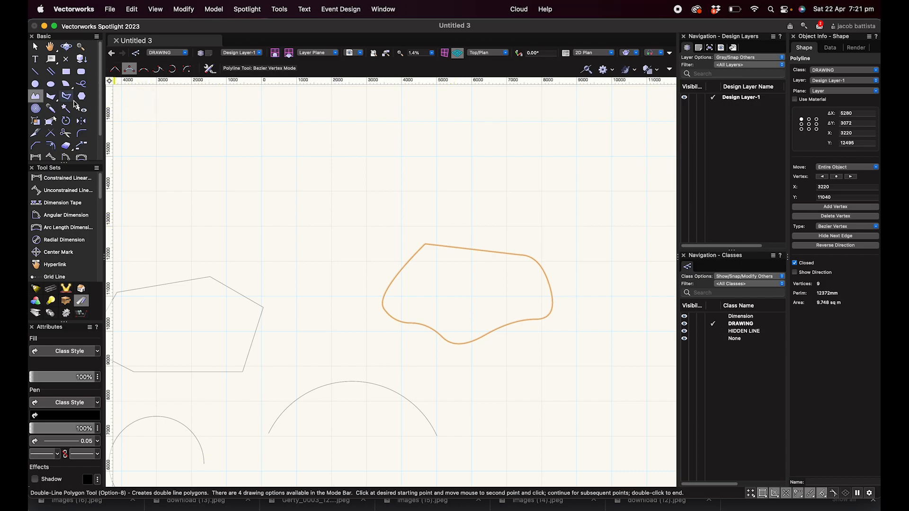
- Draw a closed five-sided 2D polygon in Vertex Mode, about 4840 × 3050 mm, below and to the right of the curved polyline
{"action": "scroll", "coordinate": [330, 232], "scroll_direction": "down", "scroll_amount": 1}
{"action": "scroll", "coordinate": [330, 231], "scroll_direction": "down", "scroll_amount": 2}
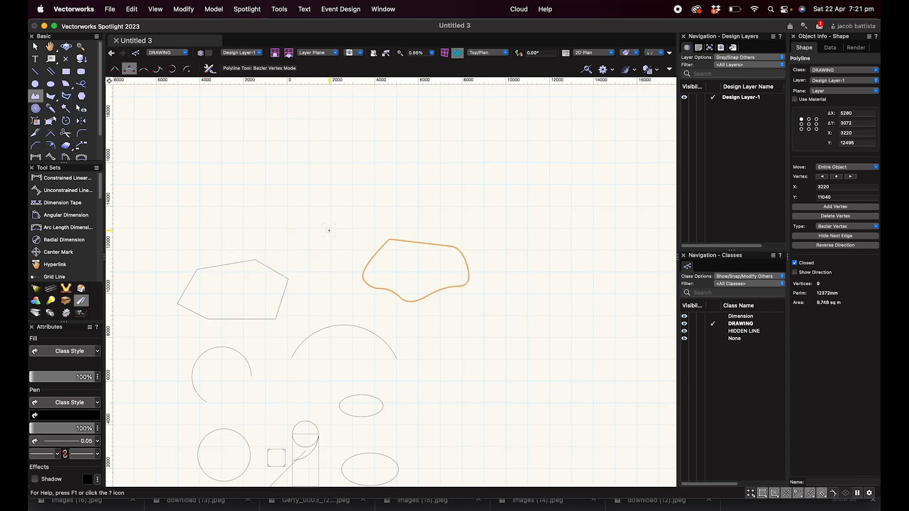
{"action": "middle_click_drag", "start_coordinate": [326, 237], "coordinate": [334, 192]}
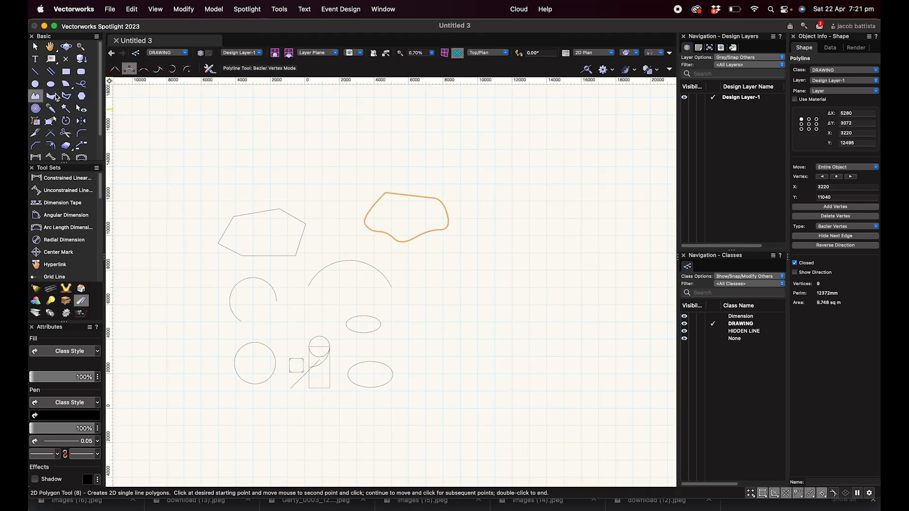
{"action": "left_click", "coordinate": [45, 98]}
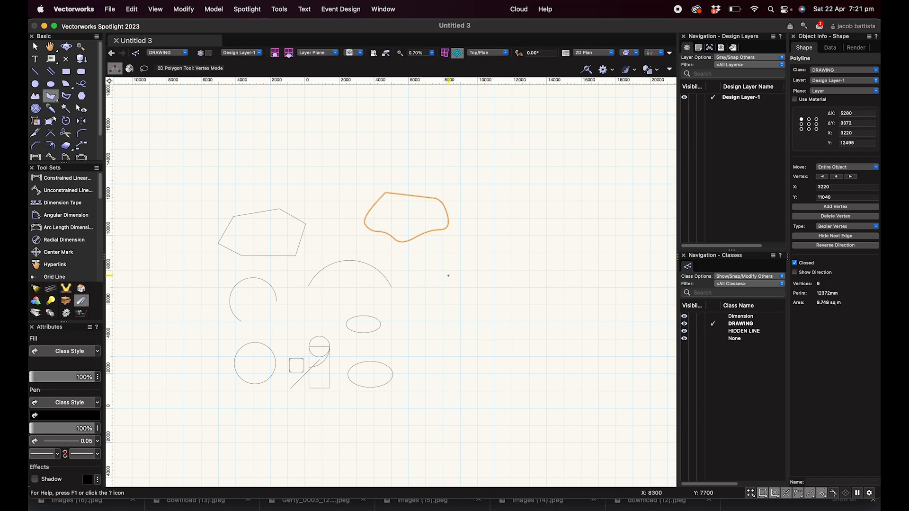
{"action": "left_click", "coordinate": [441, 284]}
{"action": "left_click", "coordinate": [463, 260]}
{"action": "left_click", "coordinate": [510, 260]}
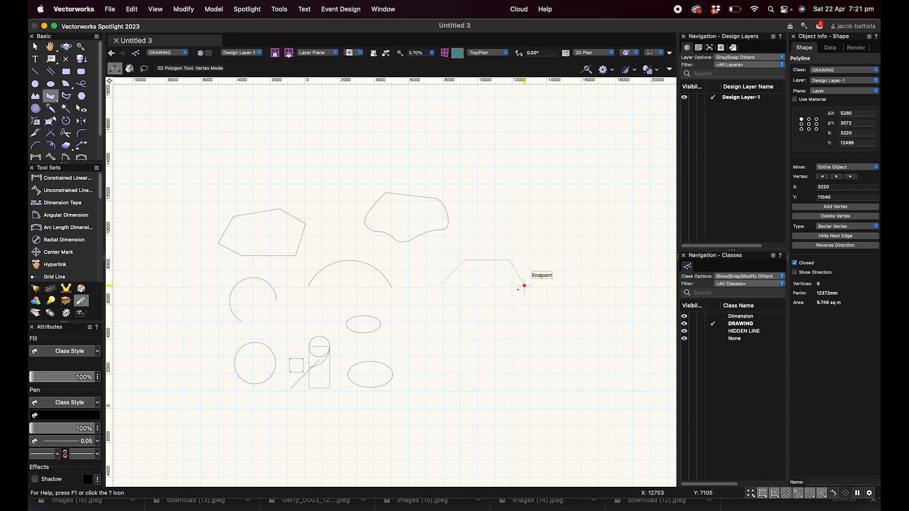
{"action": "left_click", "coordinate": [524, 286]}
{"action": "left_click", "coordinate": [496, 312]}
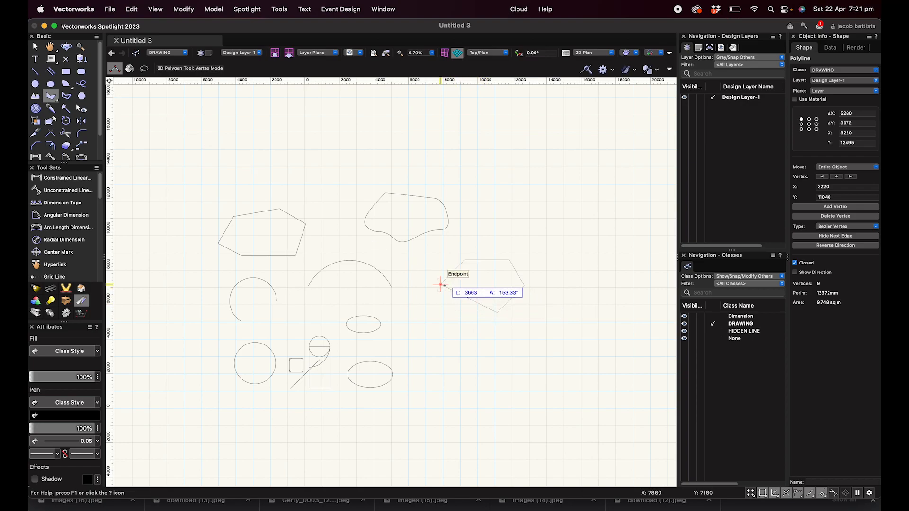
{"action": "left_click", "coordinate": [441, 284]}
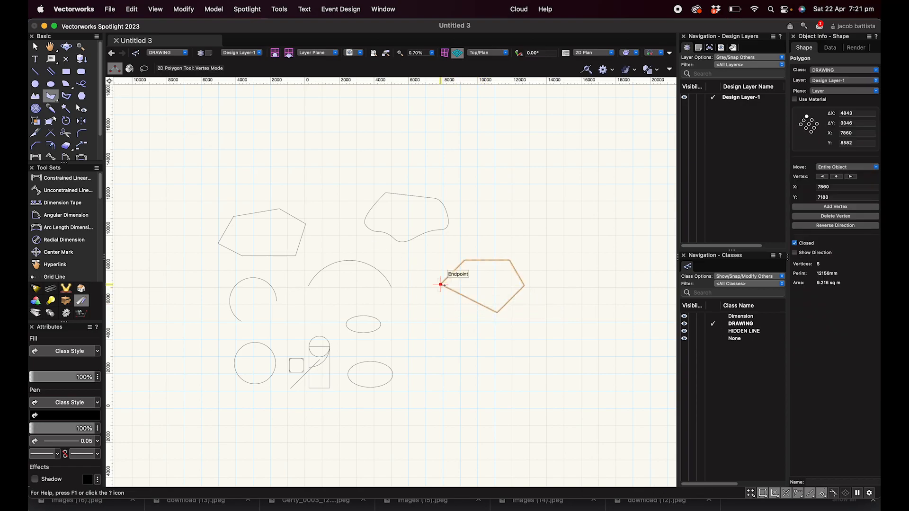
- Draw six connected lines forming a closed, notched outline about 5430 × 4790 mm, above and to the right of the curved polyline
{"action": "left_click", "coordinate": [35, 72]}
{"action": "left_click", "coordinate": [454, 155]}
{"action": "left_click", "coordinate": [474, 122]}
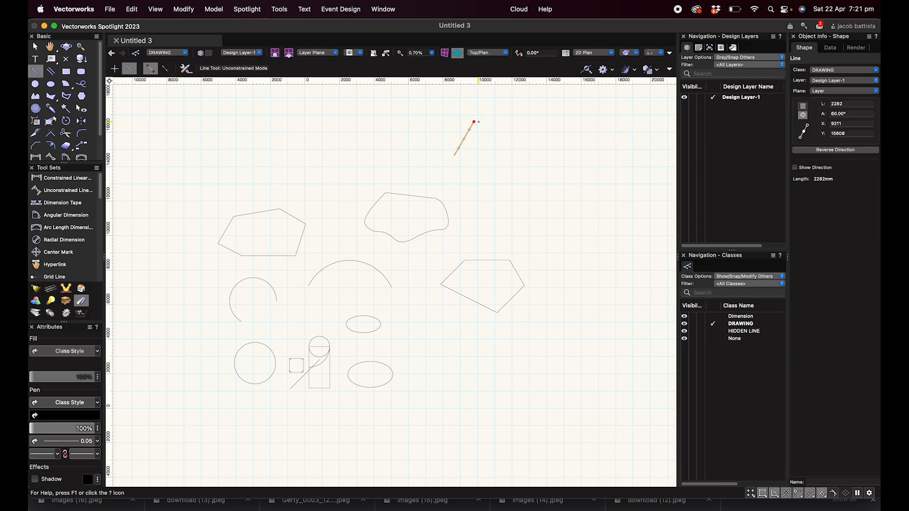
{"action": "left_click", "coordinate": [474, 122]}
{"action": "left_click", "coordinate": [524, 122]}
{"action": "left_click", "coordinate": [524, 122]}
{"action": "left_click", "coordinate": [547, 165]}
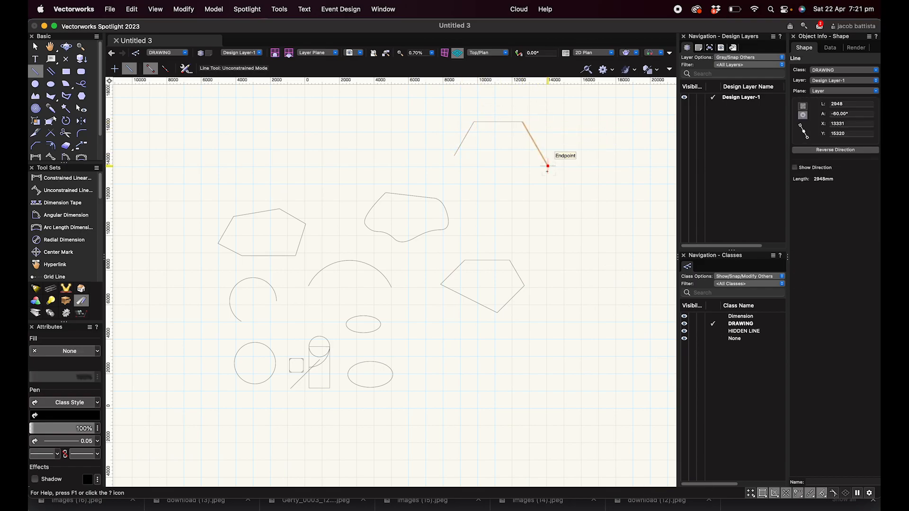
{"action": "left_click", "coordinate": [547, 166]}
{"action": "left_click", "coordinate": [525, 205]}
{"action": "left_click", "coordinate": [525, 205]}
{"action": "left_click", "coordinate": [506, 169]}
{"action": "left_click", "coordinate": [506, 169]}
{"action": "left_click", "coordinate": [454, 156]}
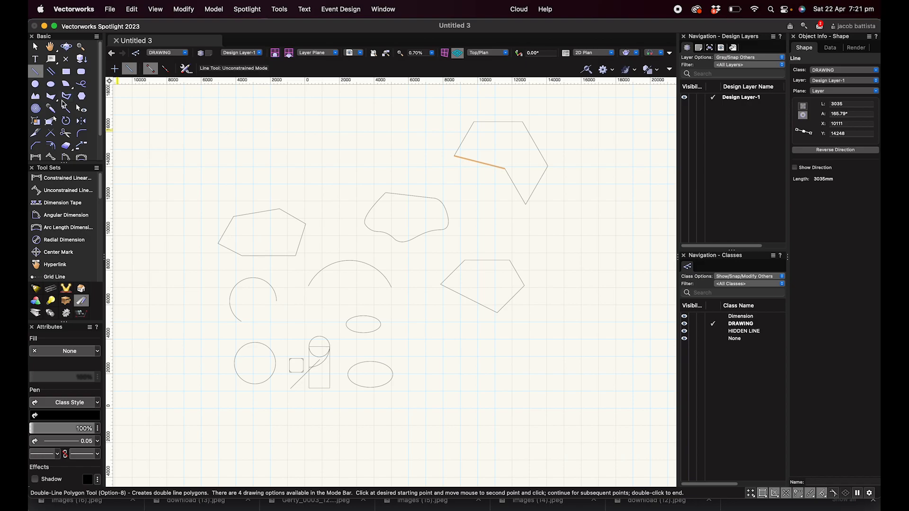
- Create a polygon from the six-line outline with the 2D Polygon tool's Inner Boundary Mode, and deselect it
{"action": "left_click", "coordinate": [51, 97]}
{"action": "left_click", "coordinate": [129, 69]}
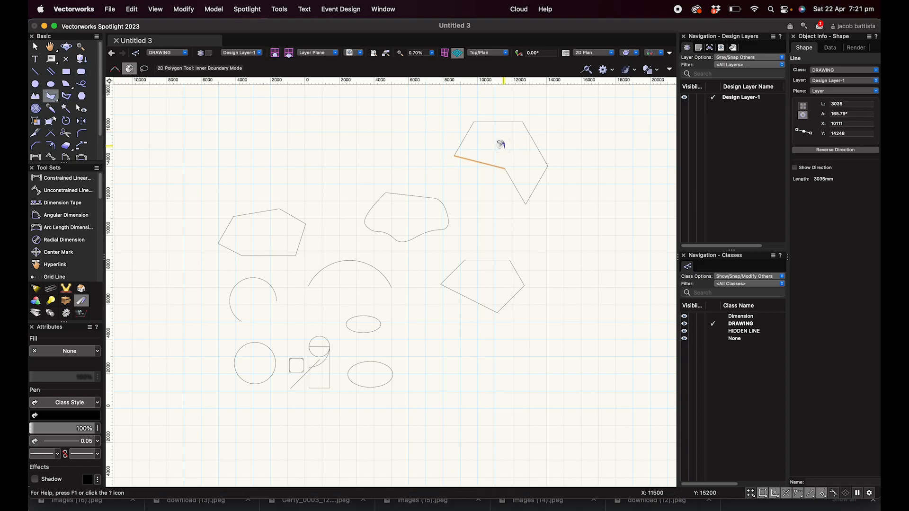
{"action": "left_click", "coordinate": [500, 145]}
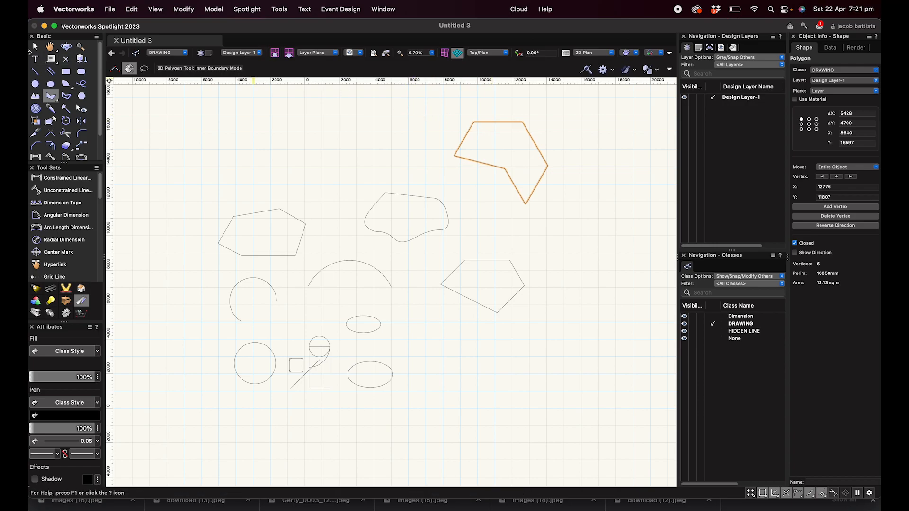
{"action": "key", "text": "x"}
{"action": "left_click", "coordinate": [531, 149]}
{"action": "left_click", "coordinate": [535, 142]}
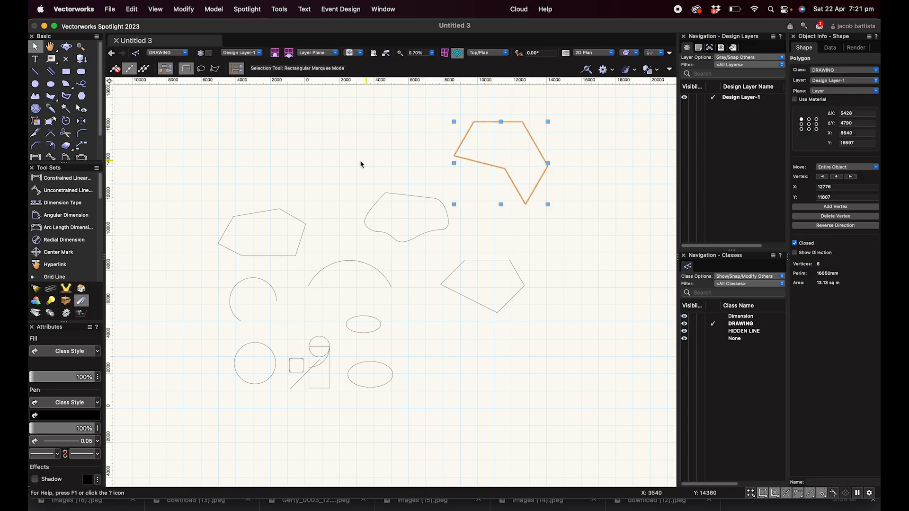
{"action": "left_click", "coordinate": [353, 165]}
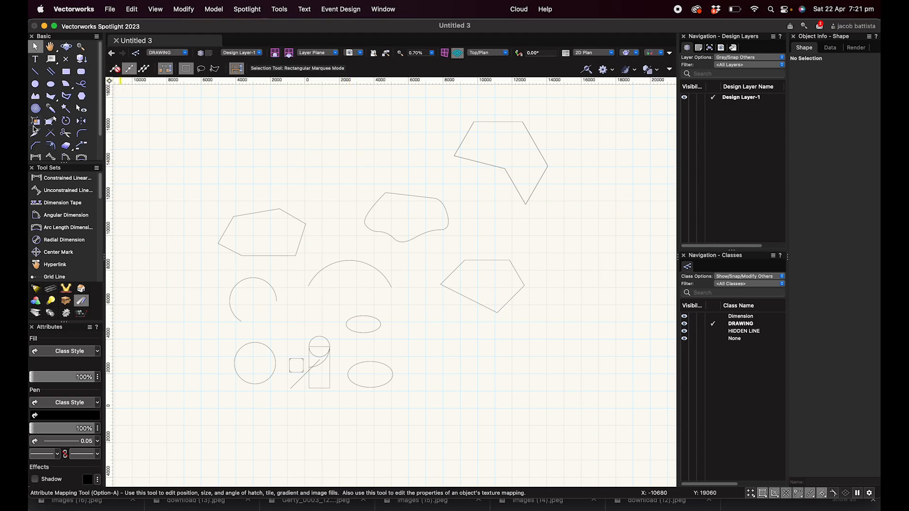
- Draw an upright three-sided regular polygon in Inscribed Mode, with sides of about 3390 mm, above the six-sided polyline
{"action": "left_click", "coordinate": [82, 97]}
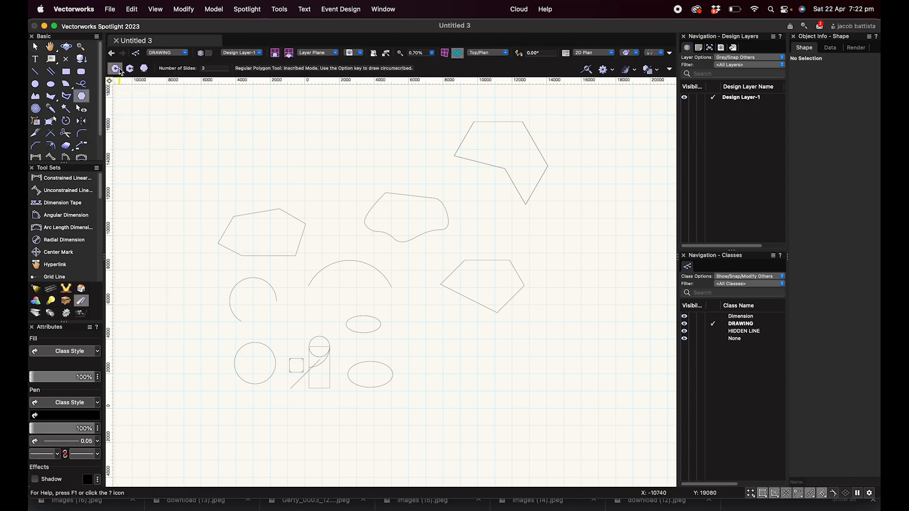
{"action": "left_click", "coordinate": [216, 69]}
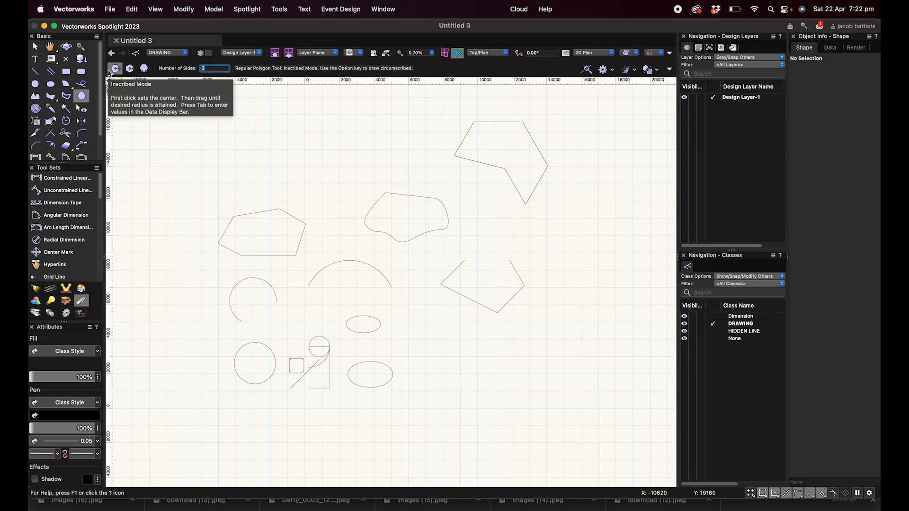
{"action": "left_click", "coordinate": [258, 150]}
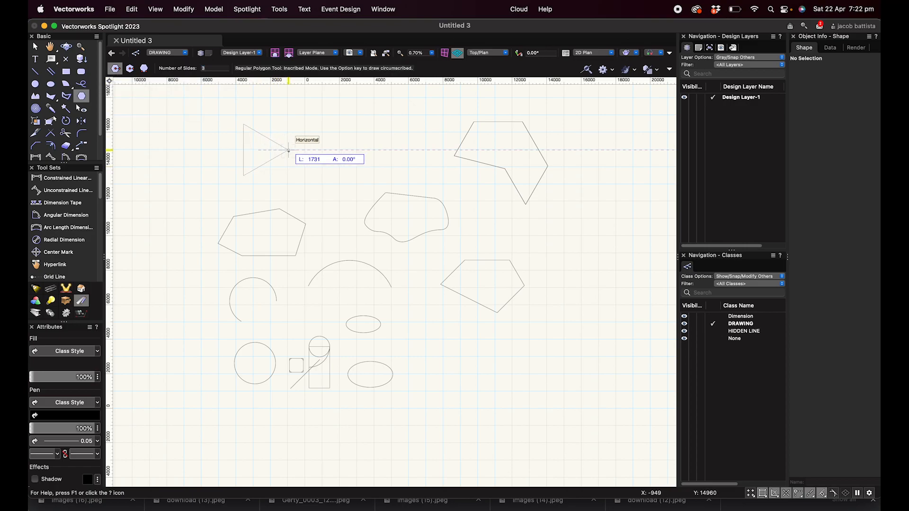
{"action": "left_click", "coordinate": [259, 116]}
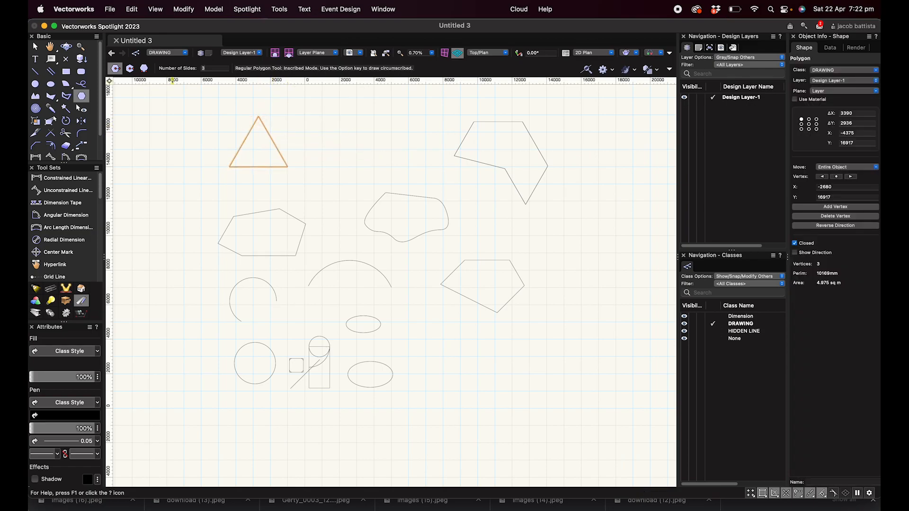
- Draw an eight-sided regular polygon in Circumscribed Mode, with a radius of about 2256 mm at 30°, right of the triangle
{"action": "left_click", "coordinate": [219, 68]}
{"action": "type", "text": "8"}
{"action": "left_click", "coordinate": [129, 68]}
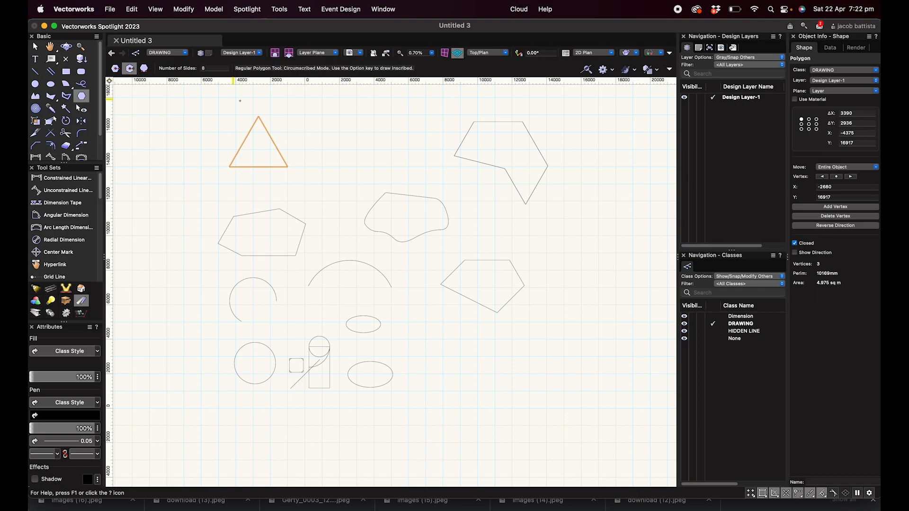
{"action": "left_click", "coordinate": [327, 141]}
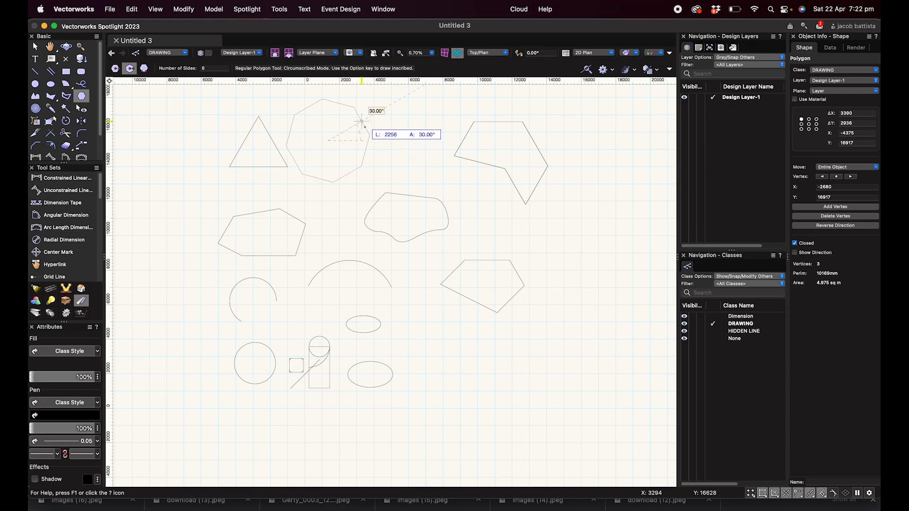
{"action": "left_click", "coordinate": [361, 121]}
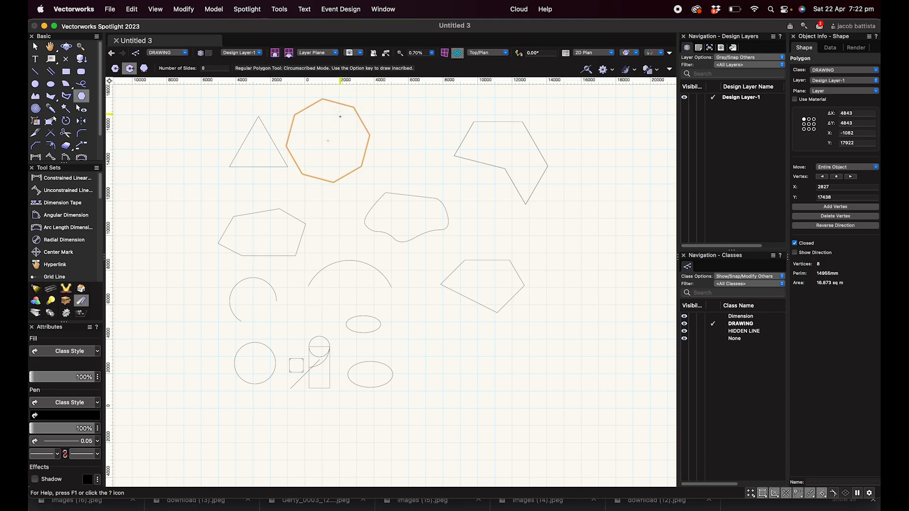
- Draw a second circumscribed octagon about 3060 mm across, left of the triangle, deselect it, and decline saving a backup copy
{"action": "left_click", "coordinate": [166, 139]}
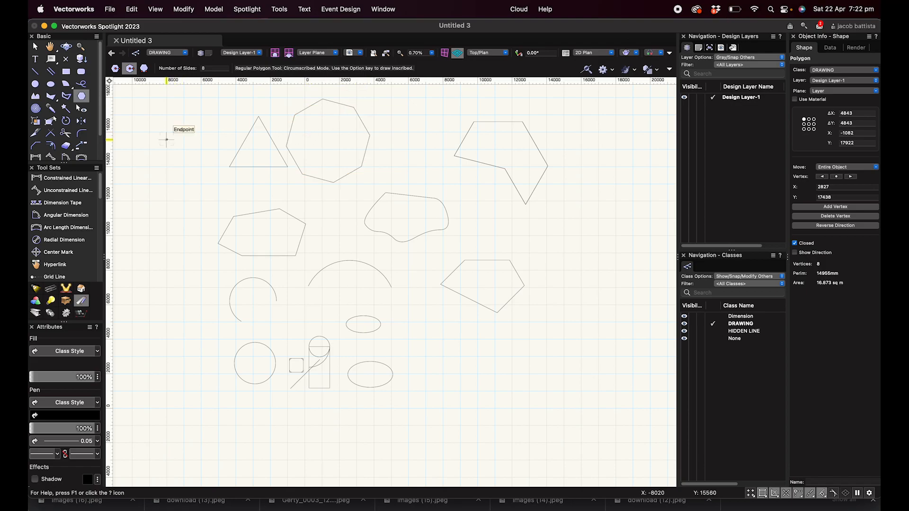
{"action": "left_click", "coordinate": [188, 126]}
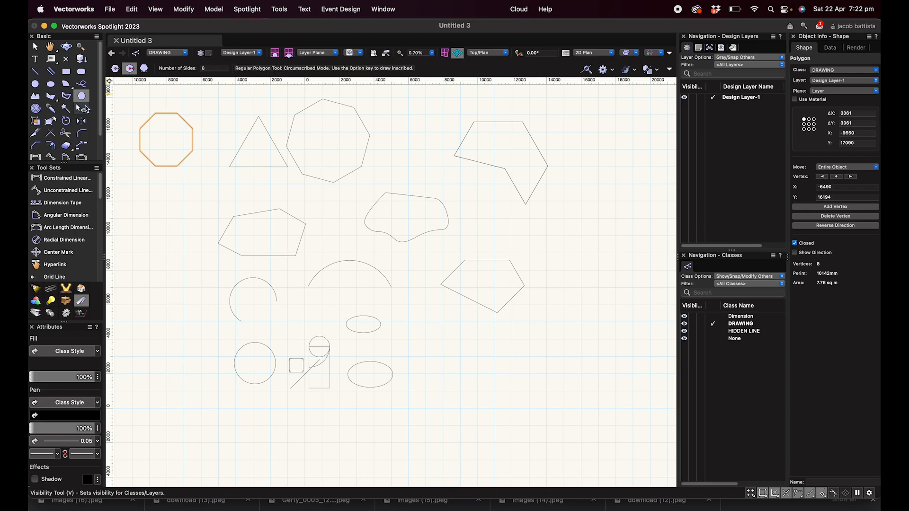
{"action": "left_click", "coordinate": [35, 46]}
{"action": "left_click", "coordinate": [217, 124]}
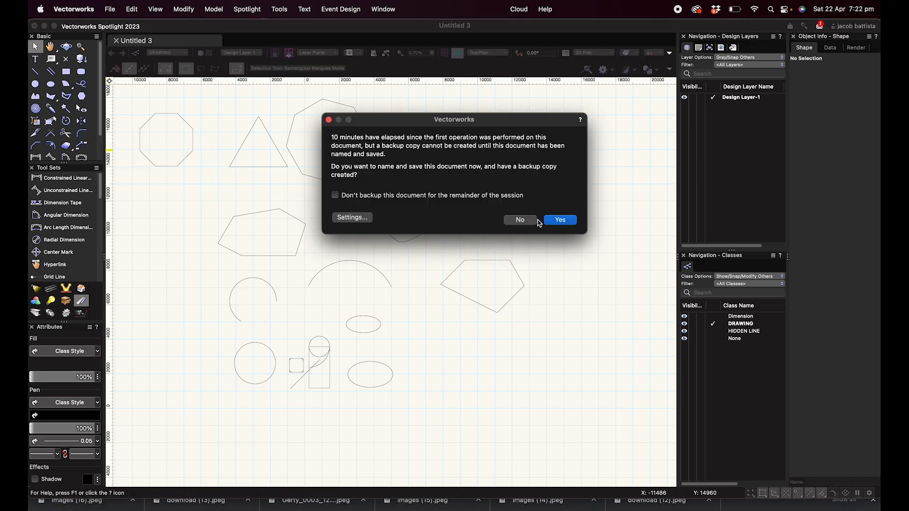
{"action": "left_click", "coordinate": [535, 220]}
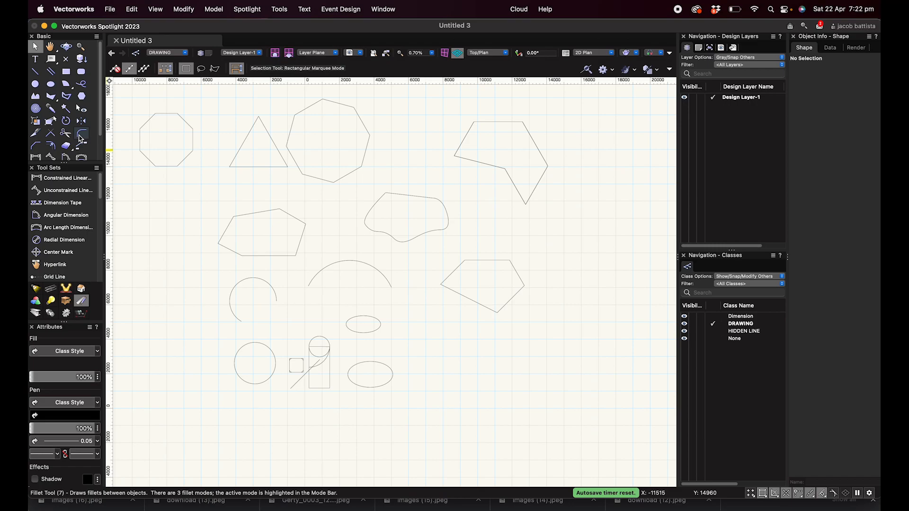
- Add a 300 mm radius fillet in Standard Mode at the top-left corner of the notched six-sided outline
{"action": "left_click", "coordinate": [81, 134]}
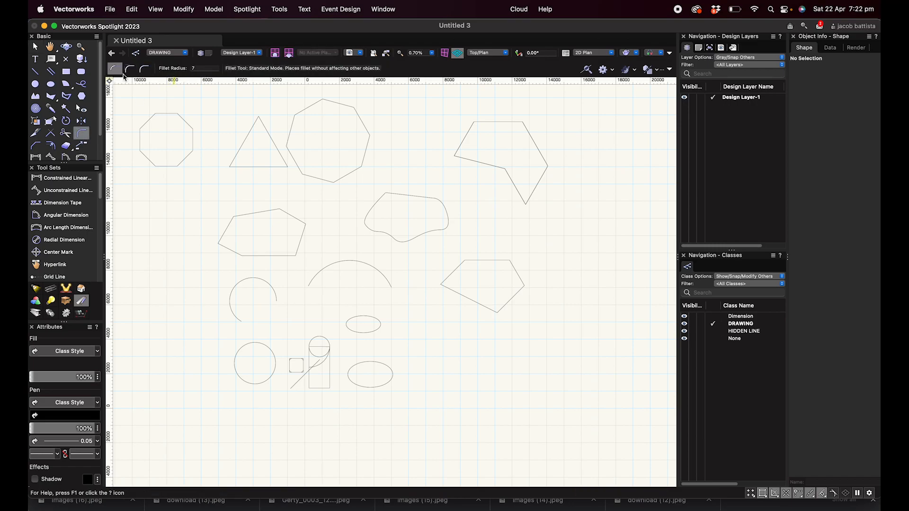
{"action": "left_click", "coordinate": [203, 68]}
{"action": "key", "text": "Return"}
{"action": "left_click", "coordinate": [469, 130]}
{"action": "scroll", "coordinate": [473, 123], "scroll_direction": "up", "scroll_amount": 3}
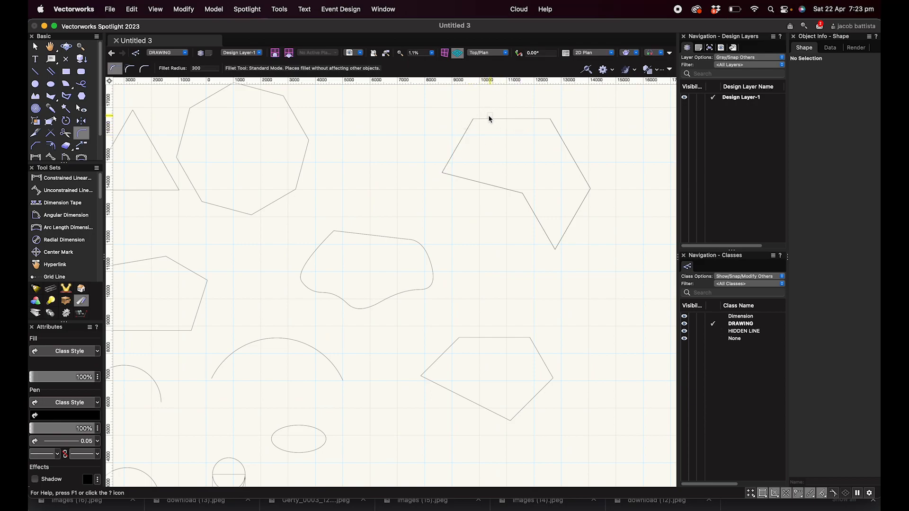
{"action": "left_click", "coordinate": [468, 128]}
{"action": "left_click", "coordinate": [486, 119]}
{"action": "scroll", "coordinate": [470, 122], "scroll_direction": "up", "scroll_amount": 5}
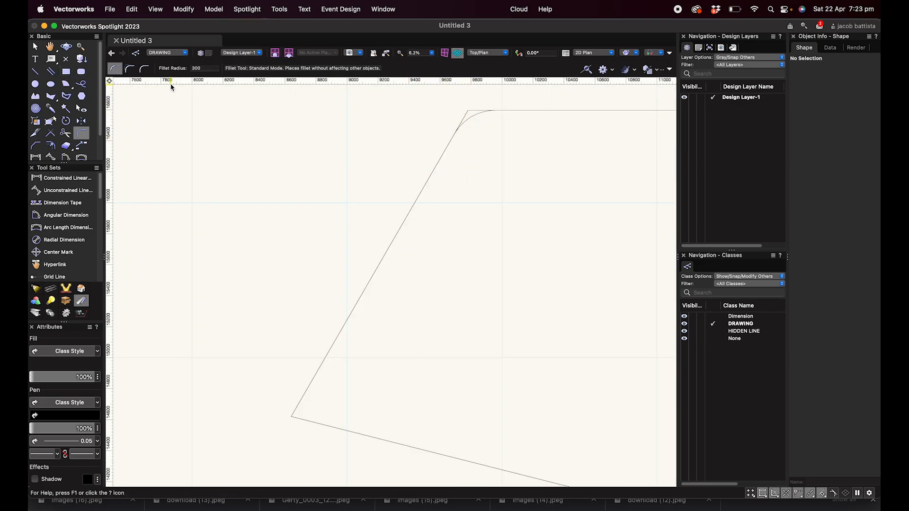
- Add a 300 mm radius fillet in Trim Mode at the top-right corner of the notched six-sided outline
{"action": "left_click", "coordinate": [148, 74]}
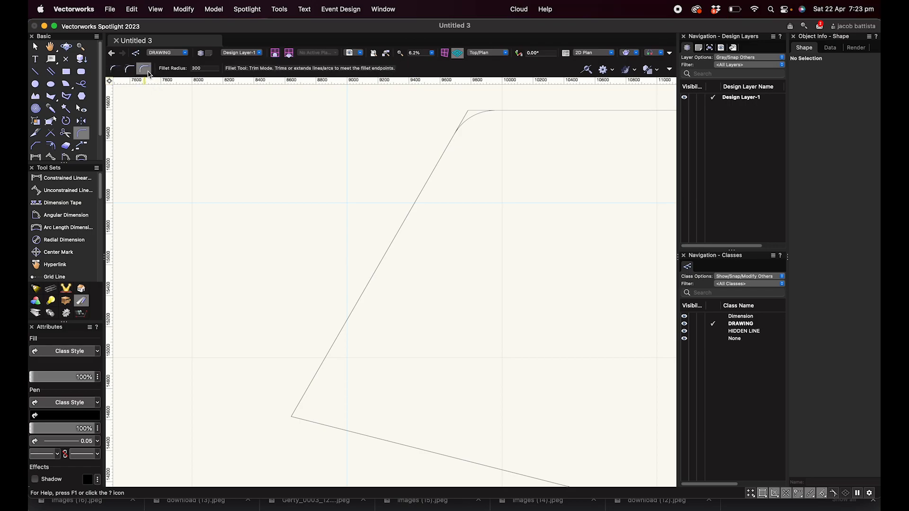
{"action": "scroll", "coordinate": [488, 208], "scroll_direction": "down", "scroll_amount": 3}
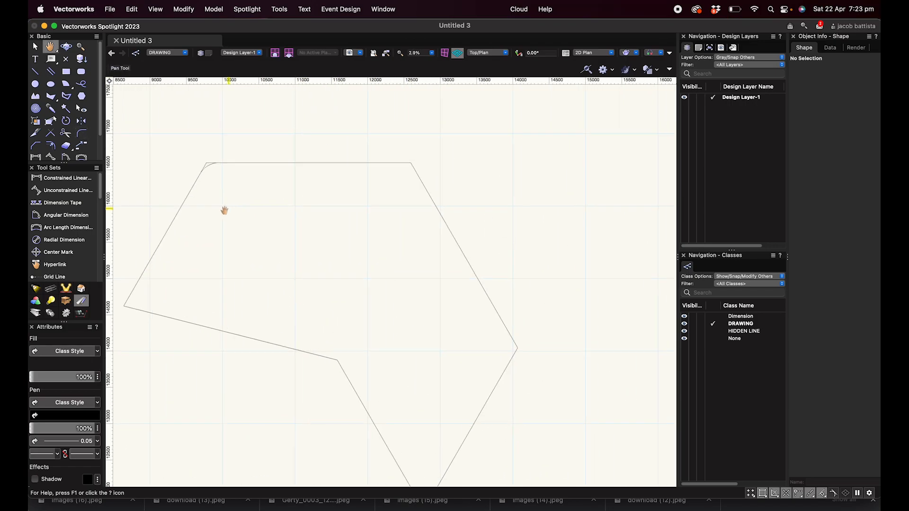
{"action": "left_click", "coordinate": [393, 164]}
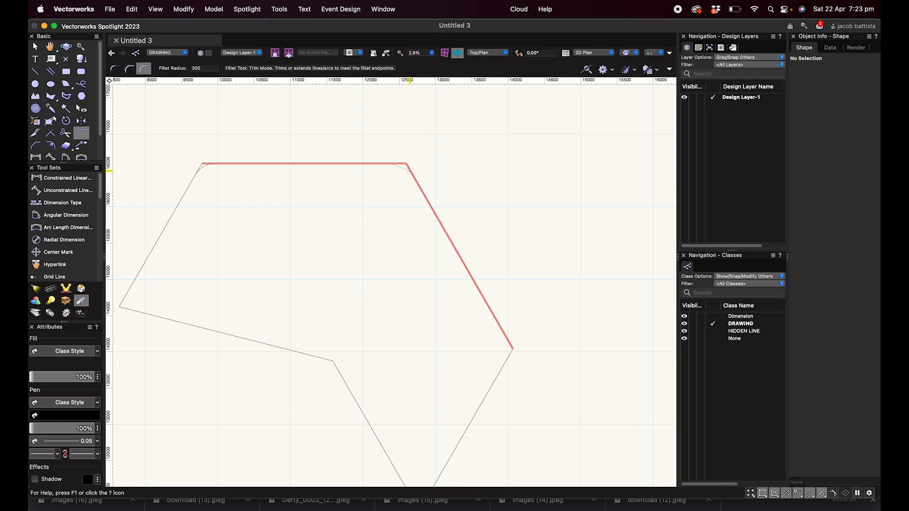
{"action": "left_click", "coordinate": [413, 176]}
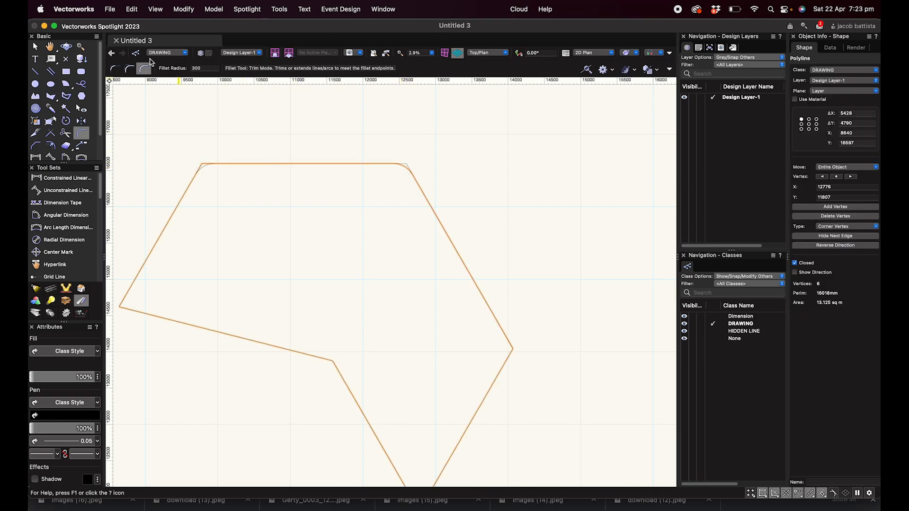
- Add a 300 mm radius fillet in Split Mode at the rightmost corner of the notched six-sided outline
{"action": "left_click", "coordinate": [129, 69]}
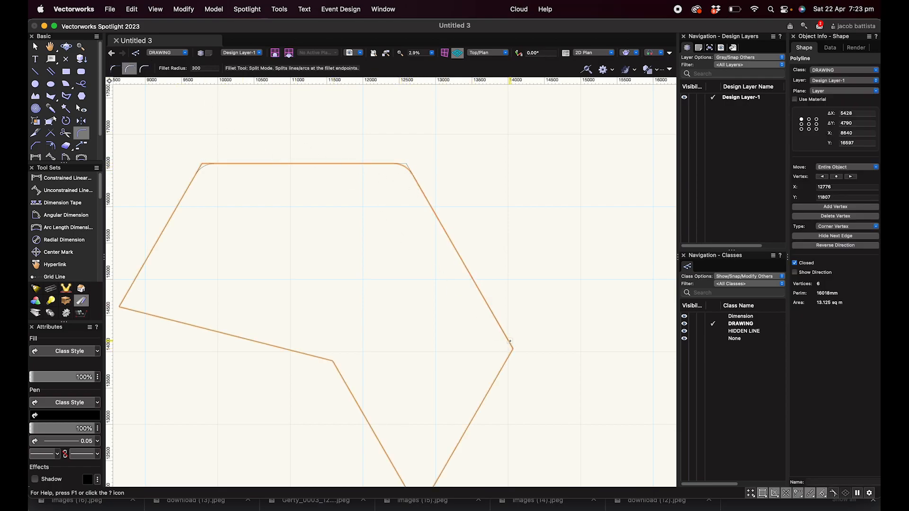
{"action": "left_click", "coordinate": [510, 341]}
{"action": "left_click", "coordinate": [507, 359]}
- Round the lower-right corner of the tall rectangle with a 300 mm radius fillet in Trim Mode
{"action": "left_click", "coordinate": [114, 69]}
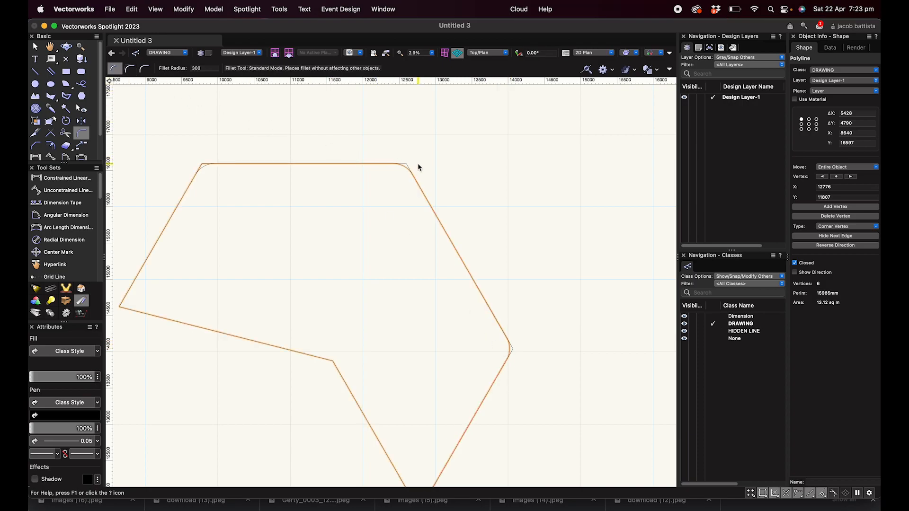
{"action": "scroll", "coordinate": [406, 164], "scroll_direction": "down", "scroll_amount": 5}
{"action": "middle_click_drag", "start_coordinate": [406, 164], "coordinate": [483, 117]}
{"action": "scroll", "coordinate": [284, 352], "scroll_direction": "up", "scroll_amount": 1}
{"action": "scroll", "coordinate": [284, 353], "scroll_direction": "up", "scroll_amount": 5}
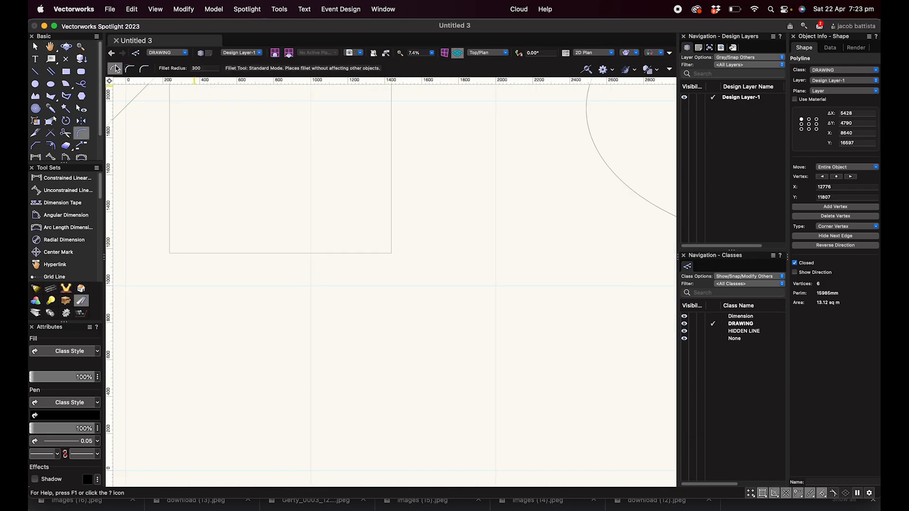
{"action": "left_click", "coordinate": [144, 69]}
{"action": "left_click", "coordinate": [372, 252]}
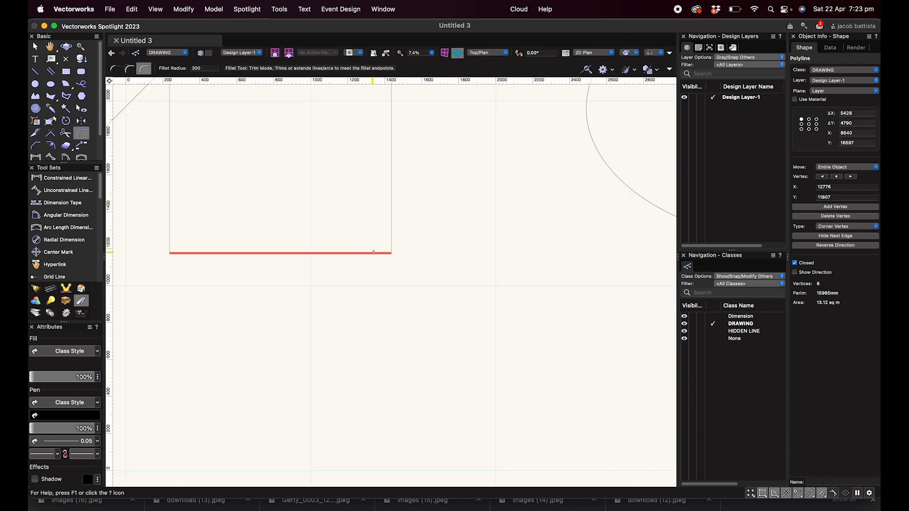
{"action": "left_click", "coordinate": [391, 239]}
{"action": "scroll", "coordinate": [287, 239], "scroll_direction": "down", "scroll_amount": 4}
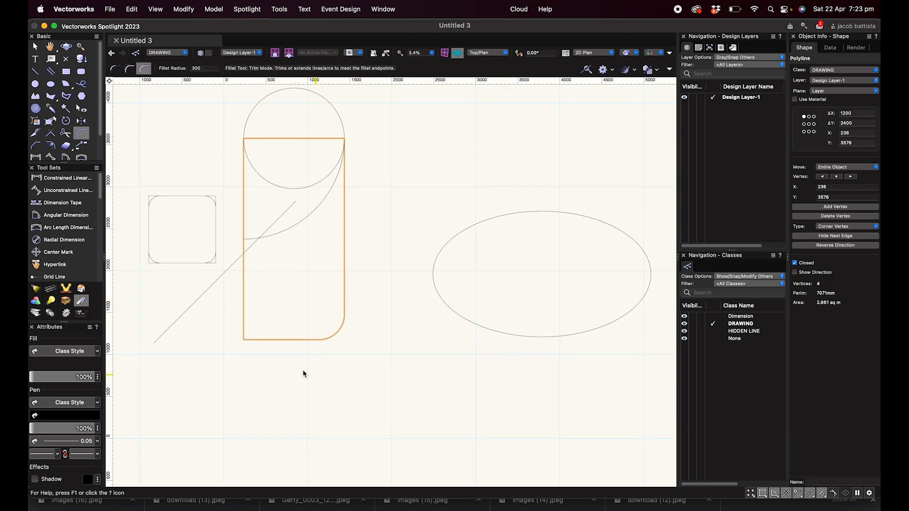
- Chamfer the tall rectangle's lower-left corner in Trim Mode, with a first line of 200 mm and a second line of 100 mm
{"action": "left_click", "coordinate": [36, 146]}
{"action": "double_click", "coordinate": [223, 69]}
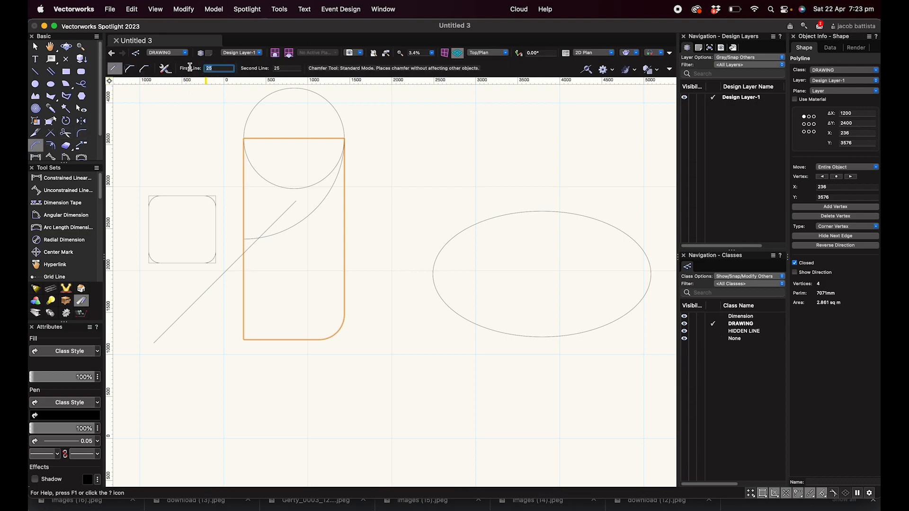
{"action": "left_click", "coordinate": [144, 69]}
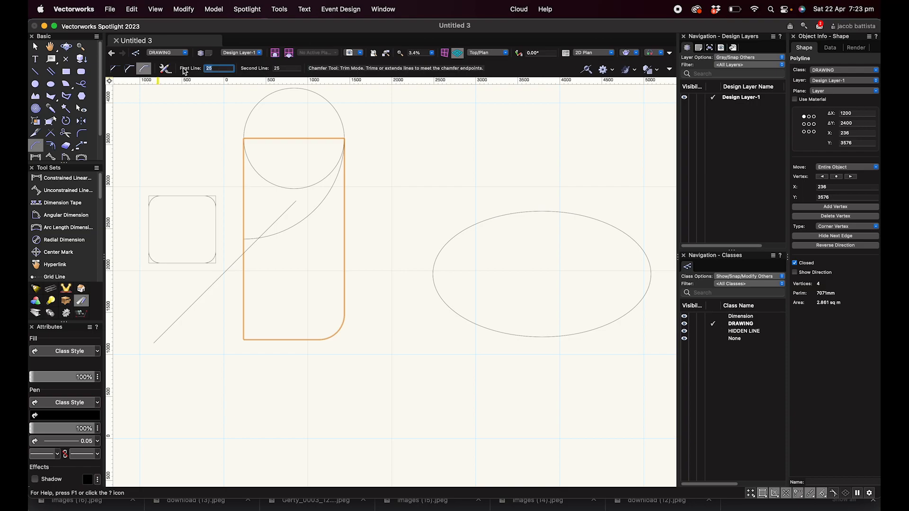
{"action": "key", "text": "Return"}
{"action": "double_click", "coordinate": [274, 69]}
{"action": "type", "text": "100"}
{"action": "key", "text": "Return"}
{"action": "left_click", "coordinate": [244, 318]}
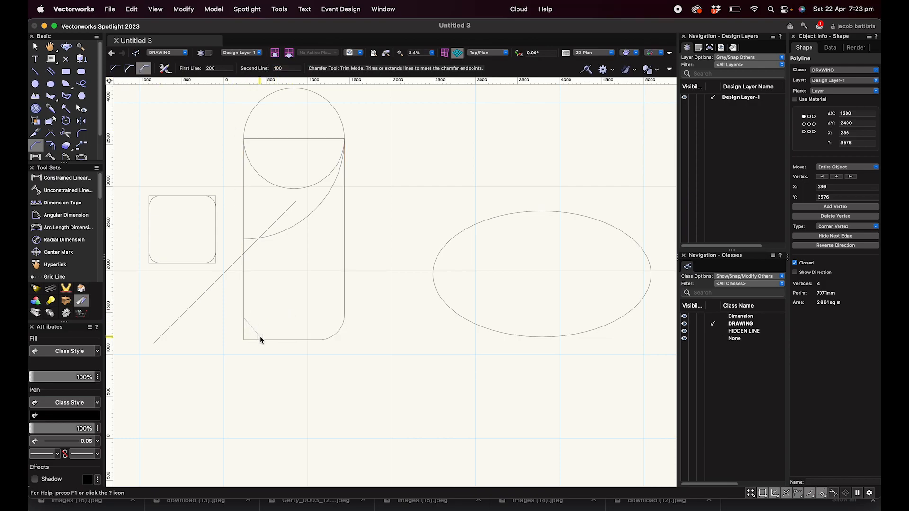
{"action": "left_click", "coordinate": [295, 338]}
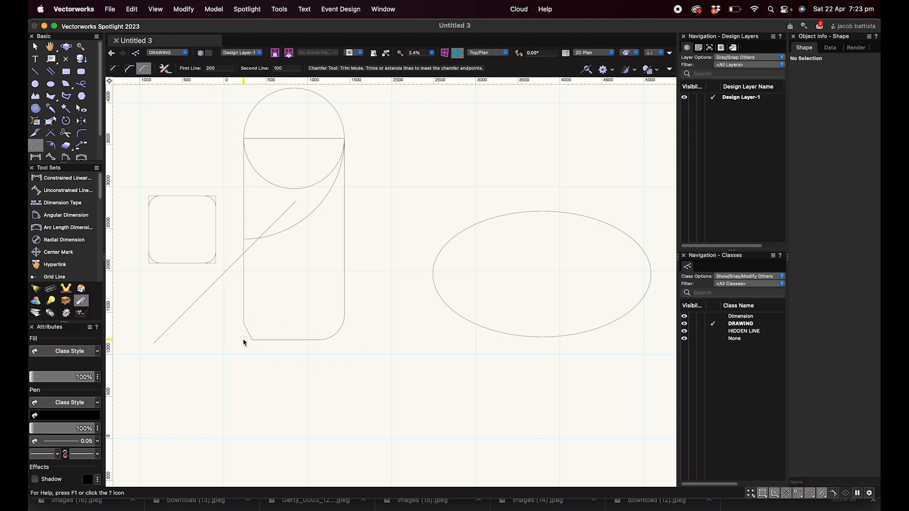
- Set the second chamfer line to 200 mm and chamfer the tall rectangle's upper-left corner in Trim Mode
{"action": "double_click", "coordinate": [285, 68]}
{"action": "type", "text": "2"}
{"action": "key", "text": "Return"}
{"action": "scroll", "coordinate": [237, 186], "scroll_direction": "down", "scroll_amount": 8}
{"action": "middle_click_drag", "start_coordinate": [237, 186], "coordinate": [272, 198]}
{"action": "scroll", "coordinate": [273, 199], "scroll_direction": "up", "scroll_amount": 4}
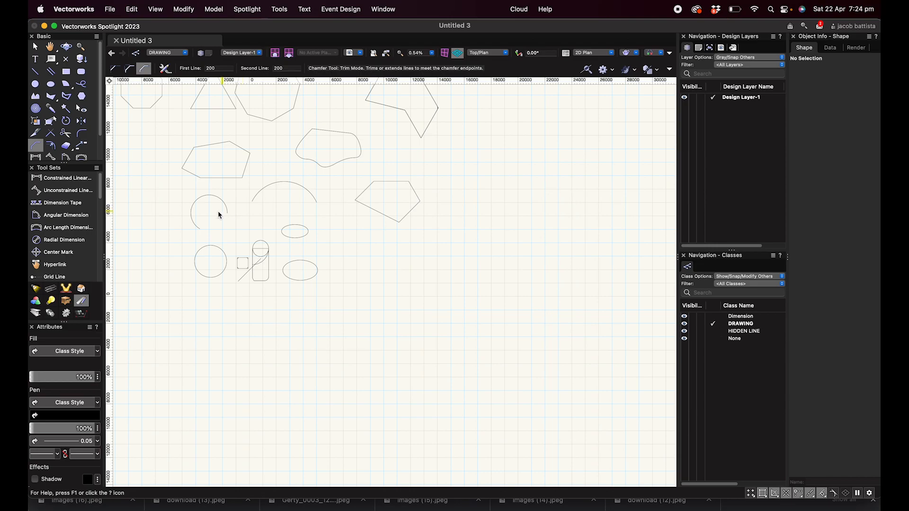
{"action": "scroll", "coordinate": [252, 267], "scroll_direction": "up", "scroll_amount": 6}
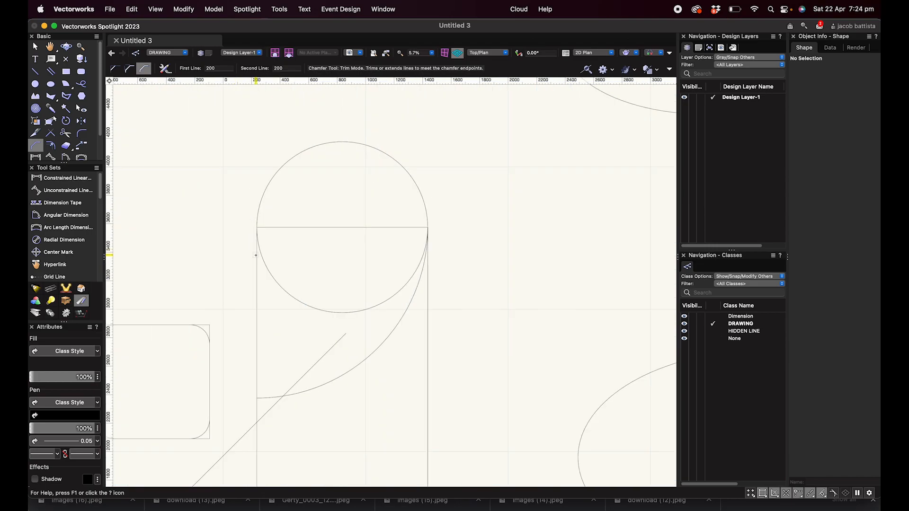
{"action": "left_click", "coordinate": [257, 256]}
{"action": "left_click", "coordinate": [272, 228]}
- Offset the large circle left of the rounded square outward by a distance of 100 mm
{"action": "scroll", "coordinate": [171, 202], "scroll_direction": "down", "scroll_amount": 4}
{"action": "middle_click_drag", "start_coordinate": [229, 219], "coordinate": [330, 254]}
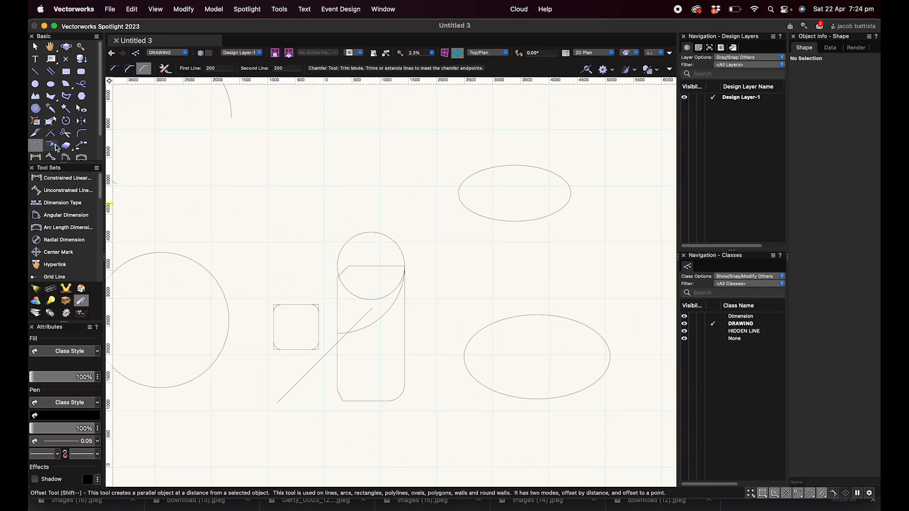
{"action": "left_click", "coordinate": [50, 145]}
{"action": "key", "text": "x"}
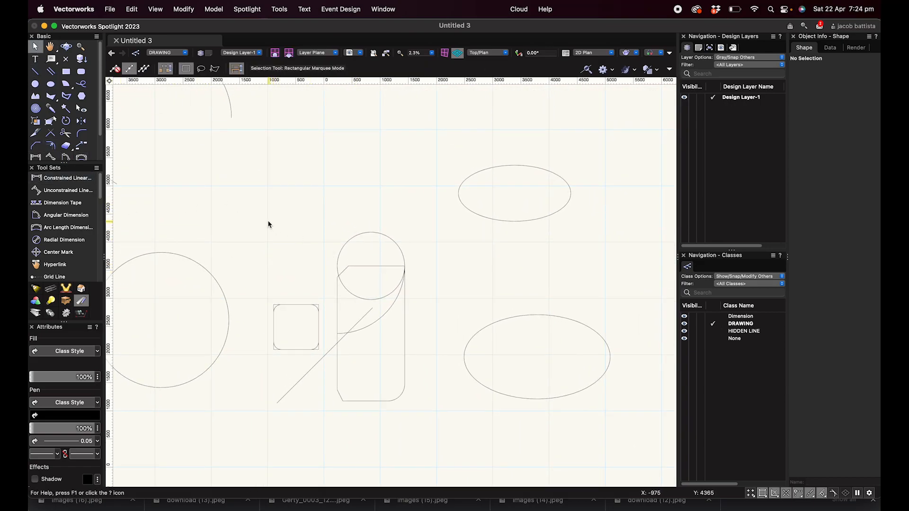
{"action": "scroll", "coordinate": [211, 234], "scroll_direction": "left", "scroll_amount": 5}
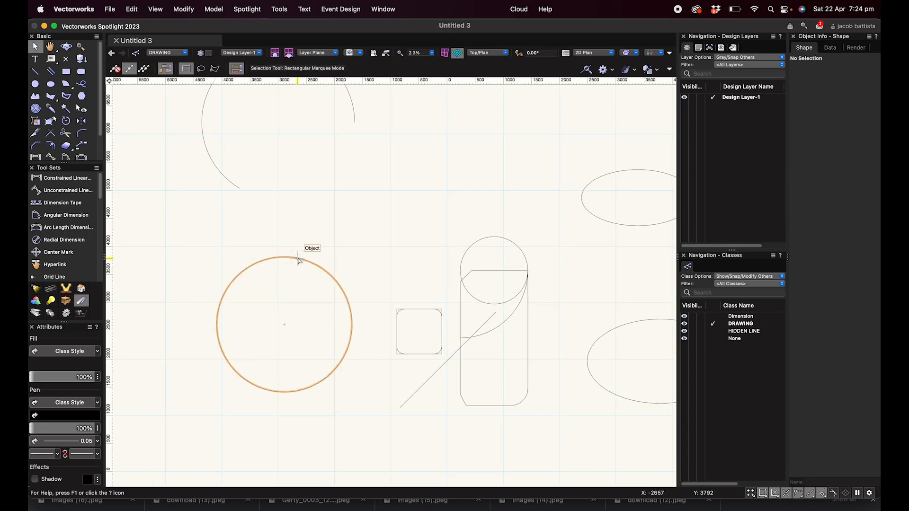
{"action": "left_click", "coordinate": [298, 260]}
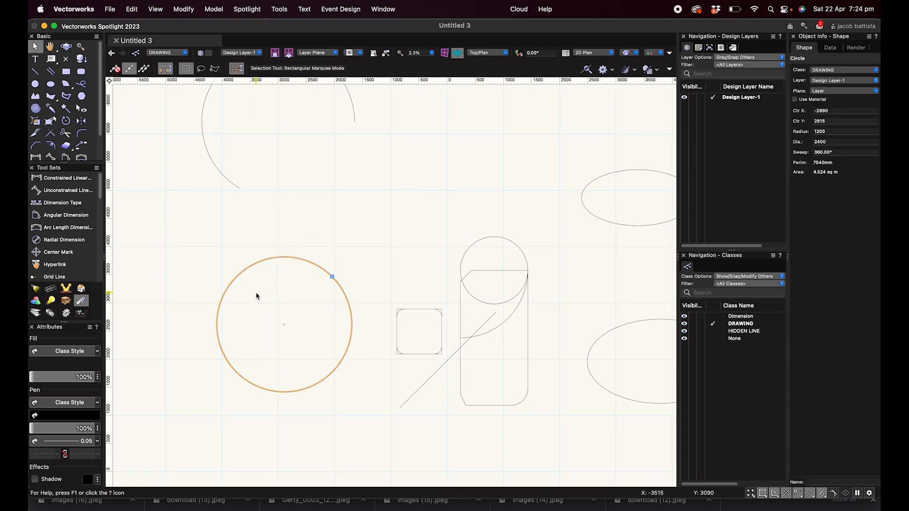
{"action": "left_click", "coordinate": [52, 148]}
{"action": "left_click_drag", "start_coordinate": [246, 68], "coordinate": [201, 72]}
{"action": "type", "text": "100"}
{"action": "key", "text": "Return"}
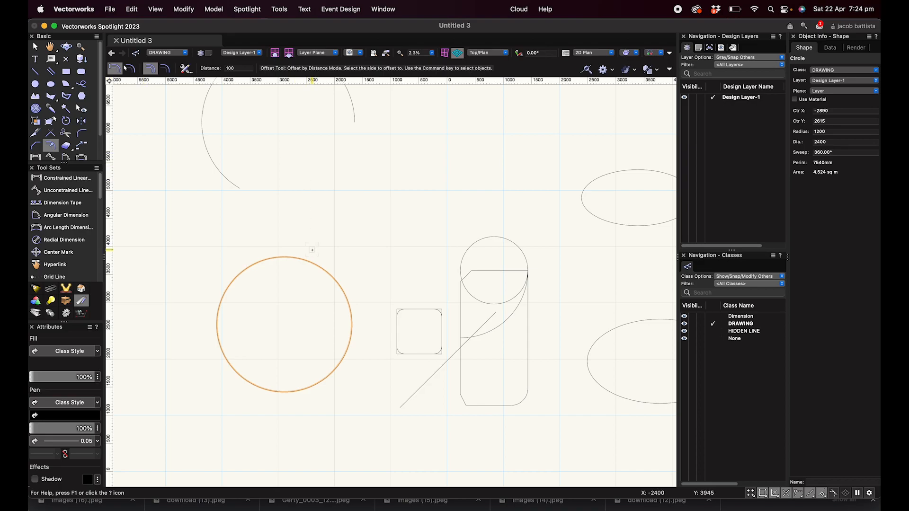
{"action": "left_click", "coordinate": [301, 219]}
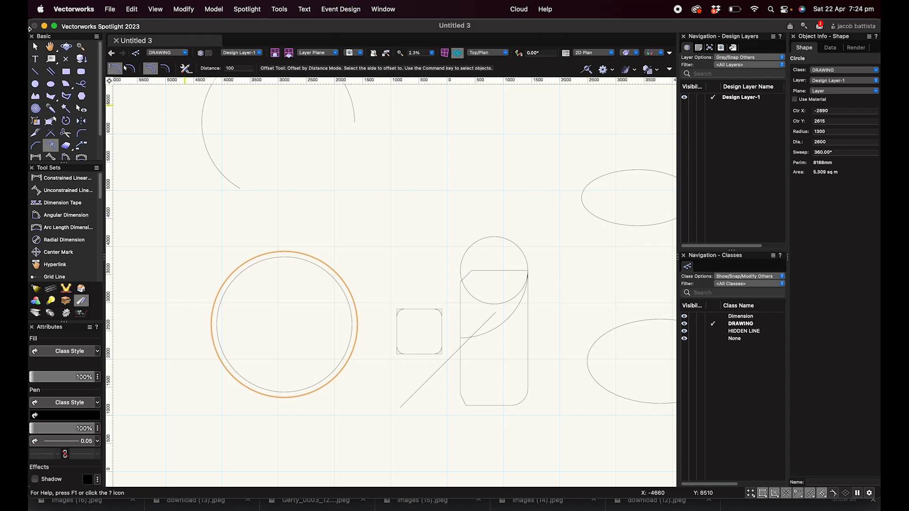
- Reselect the original large circle, offset it inward by 100 mm, and clear the selection
{"action": "key", "text": "x"}
{"action": "left_click", "coordinate": [317, 267]}
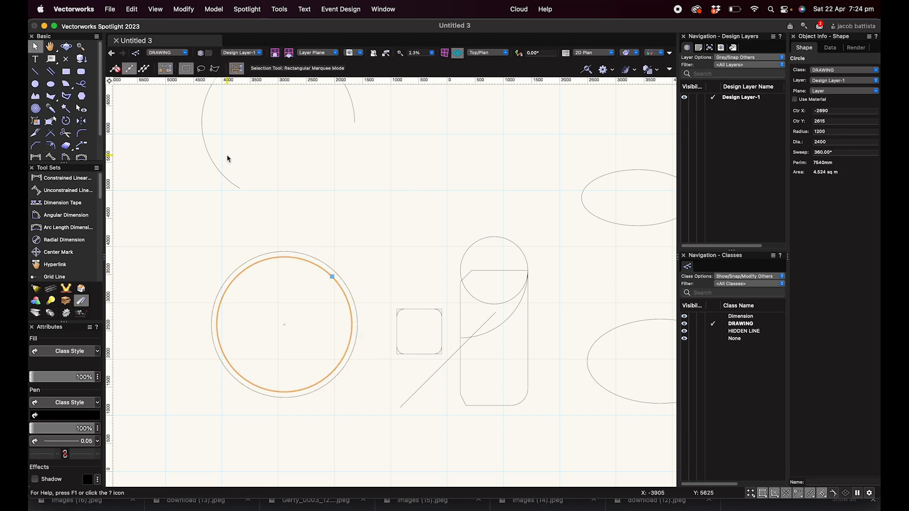
{"action": "left_click", "coordinate": [50, 147]}
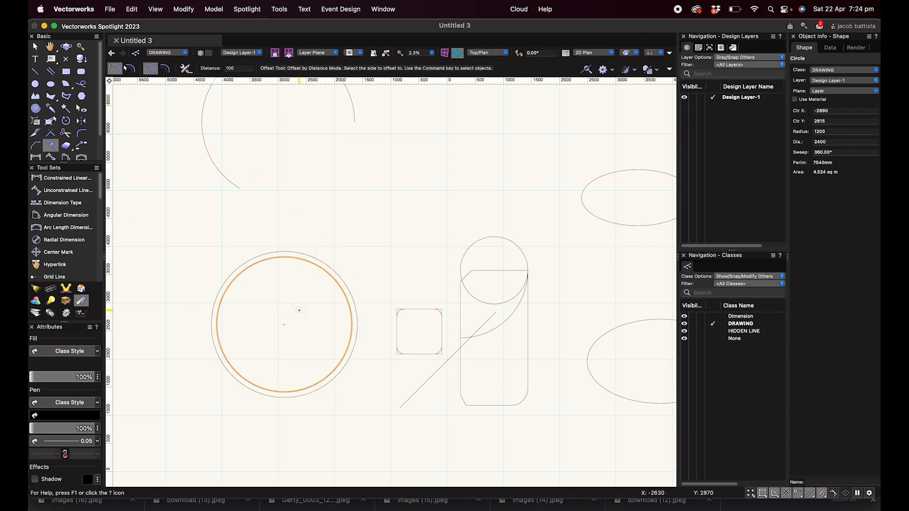
{"action": "left_click", "coordinate": [299, 310]}
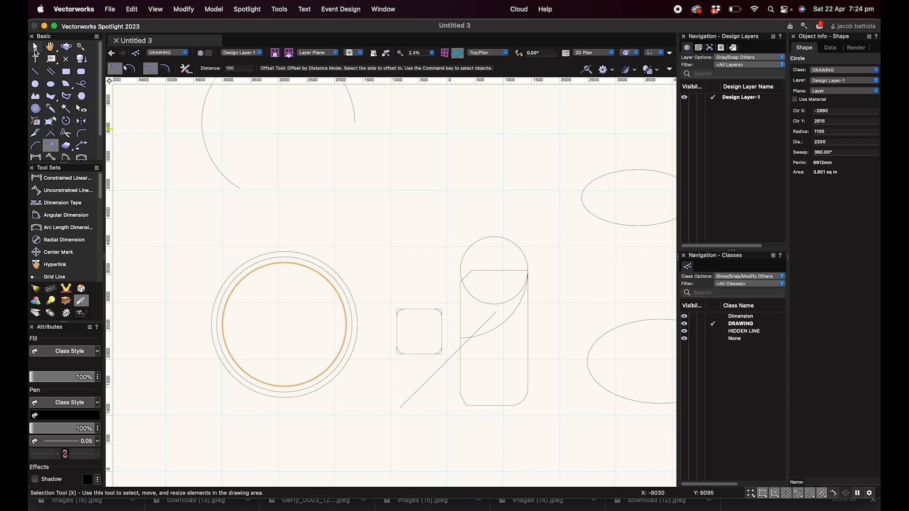
{"action": "left_click", "coordinate": [35, 47]}
{"action": "left_click", "coordinate": [165, 190]}
- Mirror the three concentric circles in Duplicate Mode across a vertical axis drawn to their left
{"action": "scroll", "coordinate": [81, 150], "scroll_direction": "down", "scroll_amount": 1}
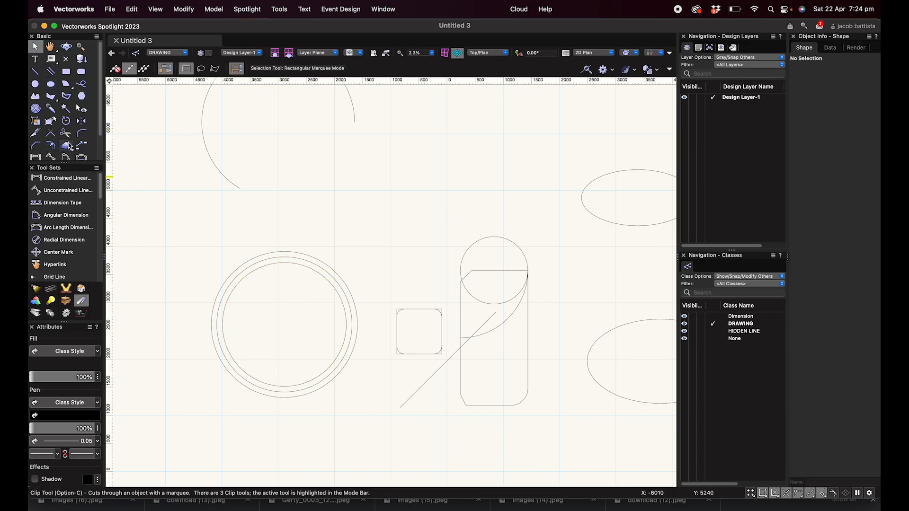
{"action": "scroll", "coordinate": [80, 151], "scroll_direction": "down", "scroll_amount": 2}
{"action": "scroll", "coordinate": [338, 221], "scroll_direction": "up", "scroll_amount": 1}
{"action": "scroll", "coordinate": [338, 221], "scroll_direction": "down", "scroll_amount": 5}
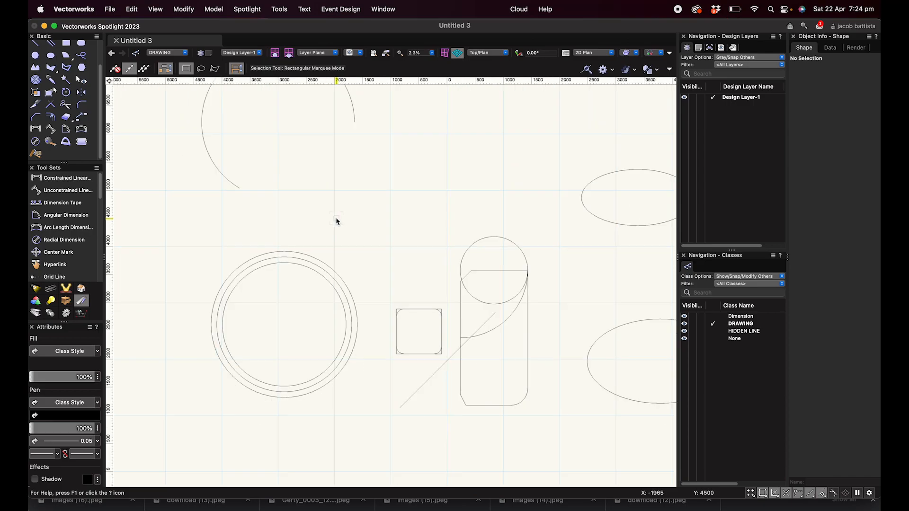
{"action": "middle_click_drag", "start_coordinate": [337, 219], "coordinate": [264, 279]}
{"action": "scroll", "coordinate": [312, 258], "scroll_direction": "down", "scroll_amount": 3}
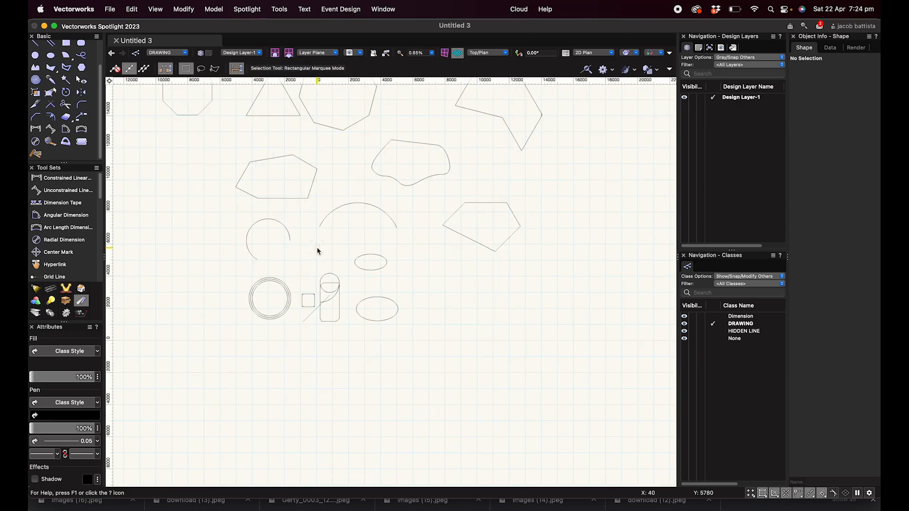
{"action": "scroll", "coordinate": [369, 306], "scroll_direction": "up", "scroll_amount": 5}
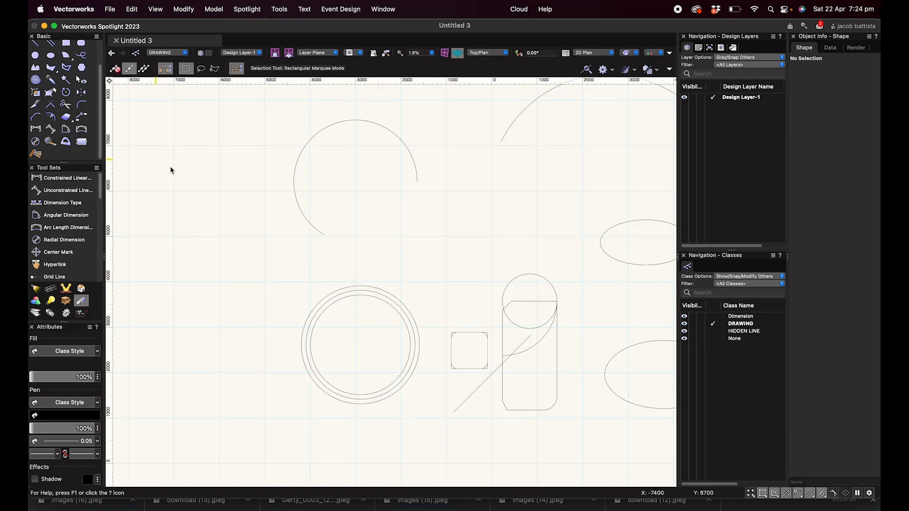
{"action": "left_click_drag", "start_coordinate": [427, 267], "coordinate": [270, 402]}
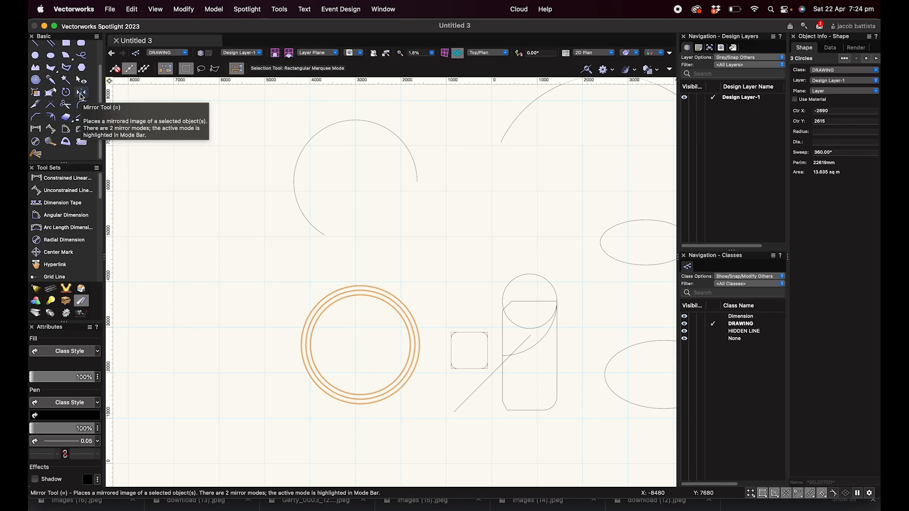
{"action": "left_click", "coordinate": [82, 93]}
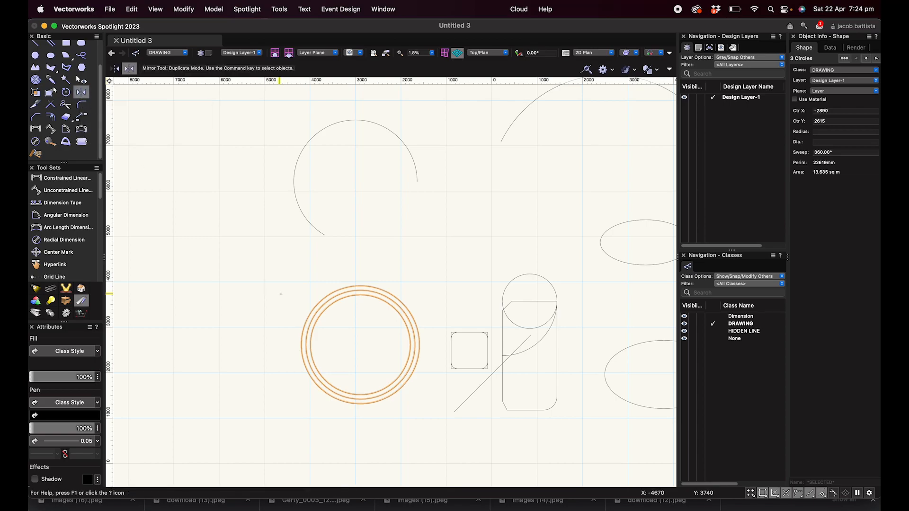
{"action": "left_click", "coordinate": [242, 244]}
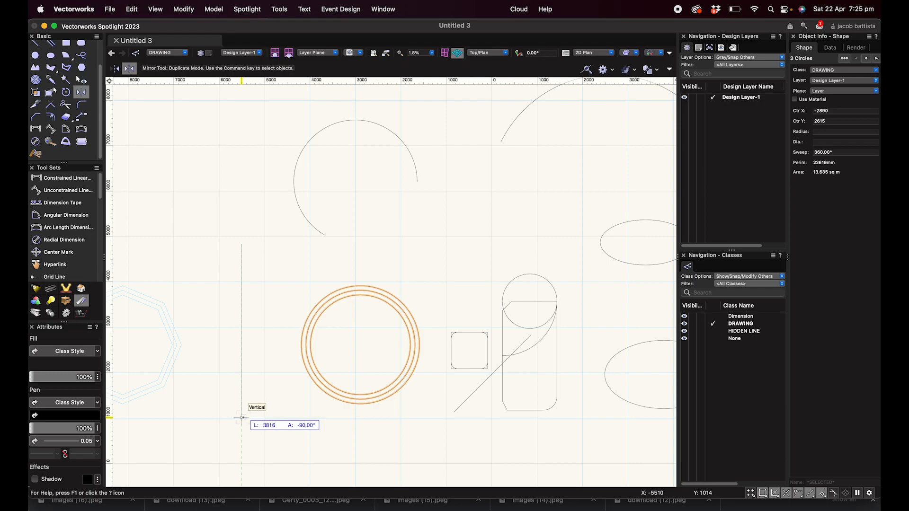
{"action": "left_click", "coordinate": [241, 377]}
{"action": "scroll", "coordinate": [239, 376], "scroll_direction": "down", "scroll_amount": 4}
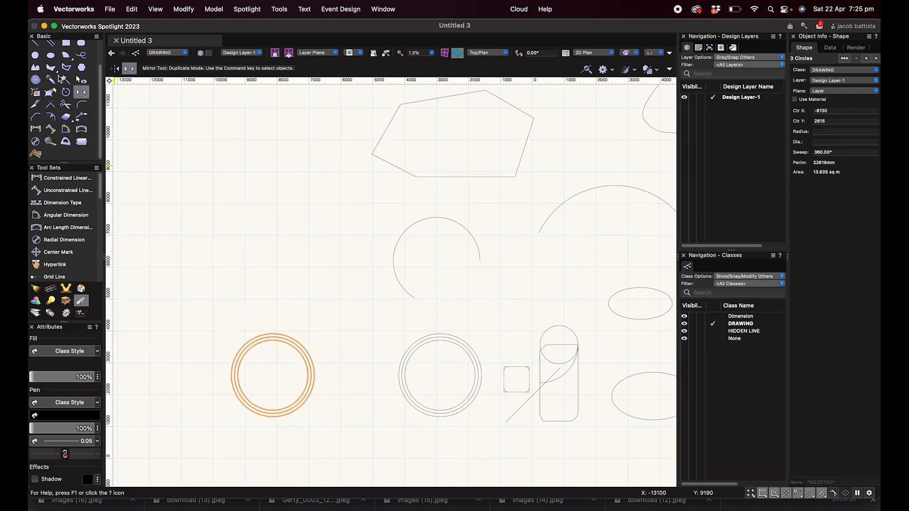
- Draw a 1200 by 1200 mm square in Corner to Corner Mode, above and left of the mirrored circles
{"action": "left_click", "coordinate": [66, 43]}
{"action": "left_click", "coordinate": [182, 169]}
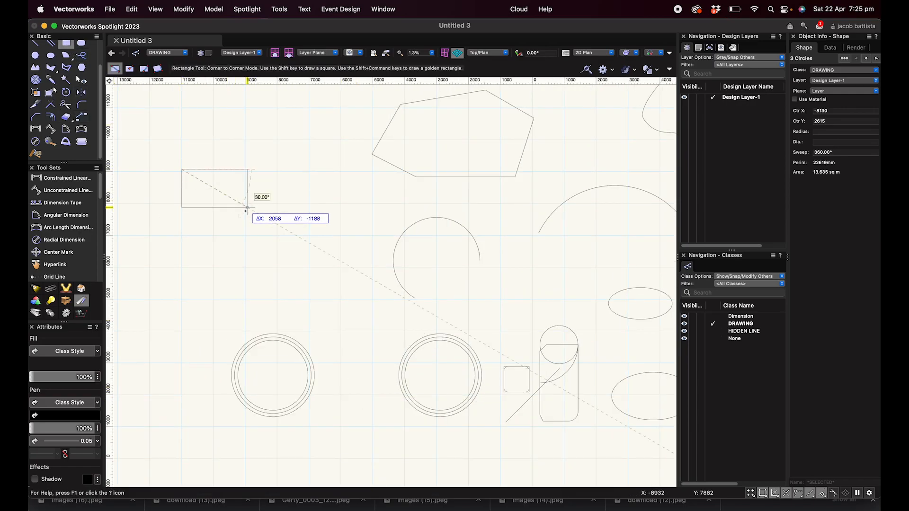
{"action": "key", "text": "Tab"}
{"action": "type", "text": "1200"}
{"action": "key", "text": "Tab"}
{"action": "type", "text": "1200"}
{"action": "key", "text": "Return"}
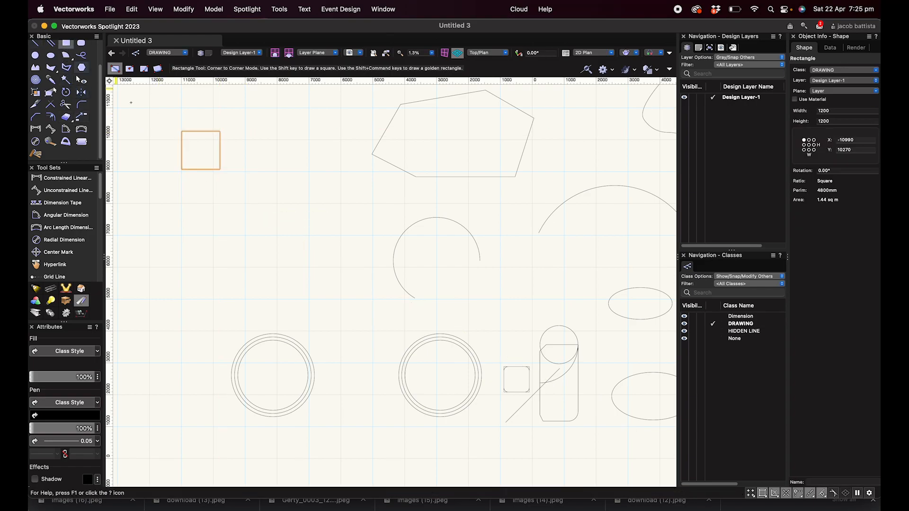
- Draw a 100 by 100 mm square inside the lower-left corner of the 1200 mm square
{"action": "left_click", "coordinate": [181, 169]}
{"action": "scroll", "coordinate": [190, 161], "scroll_direction": "up", "scroll_amount": 3}
{"action": "scroll", "coordinate": [331, 214], "scroll_direction": "up", "scroll_amount": 2}
{"action": "key", "text": "Tab"}
{"action": "type", "text": "100"}
{"action": "key", "text": "Tab"}
{"action": "type", "text": "100"}
{"action": "key", "text": "Return"}
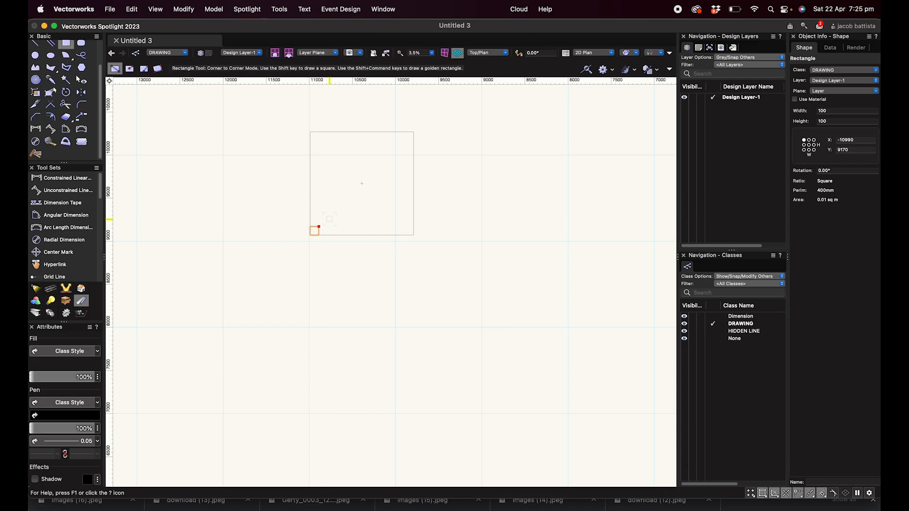
- Mirror the 100 mm square in Duplicate Mode across the large square's horizontal centre axis into its upper-left corner
{"action": "left_click", "coordinate": [81, 92]}
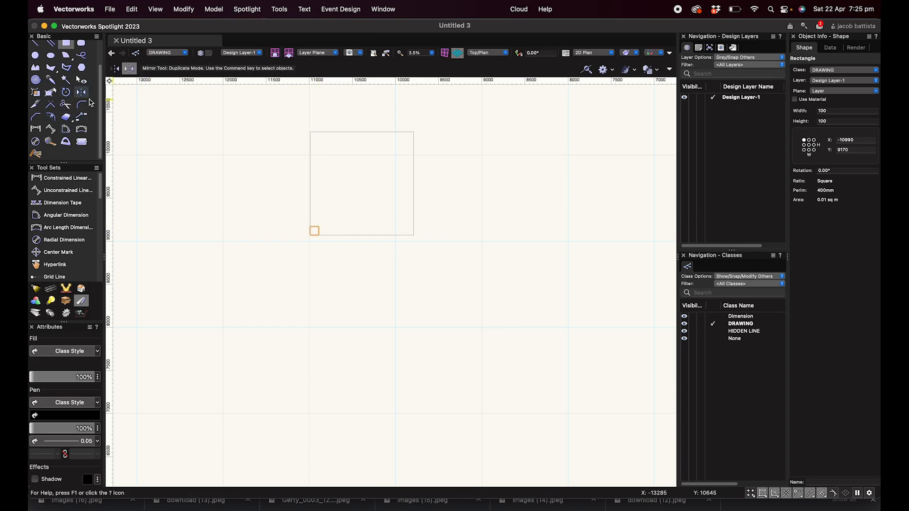
{"action": "left_click", "coordinate": [310, 183]}
{"action": "left_click", "coordinate": [413, 183]}
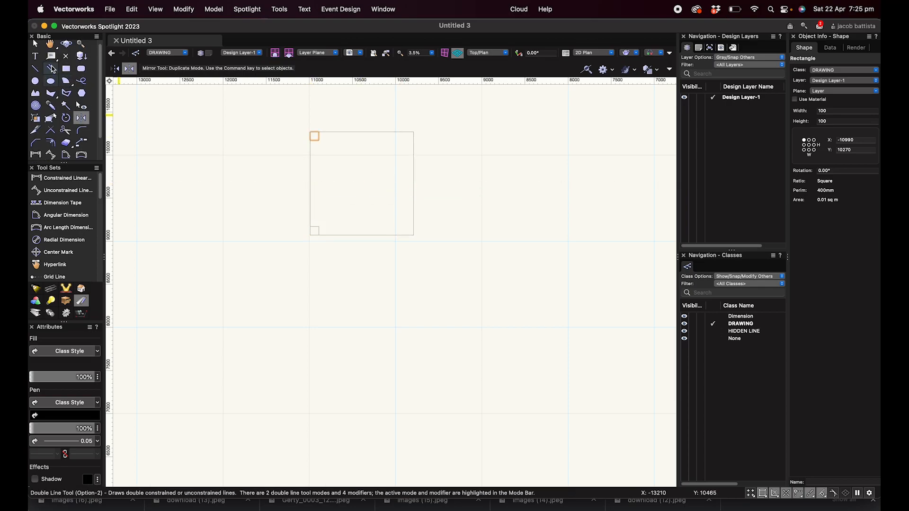
- Mirror the upper-left small square in Standard Mode across the large square's vertical centre axis into the upper-right corner
{"action": "scroll", "coordinate": [101, 71], "scroll_direction": "up", "scroll_amount": 2}
{"action": "left_click", "coordinate": [115, 69]}
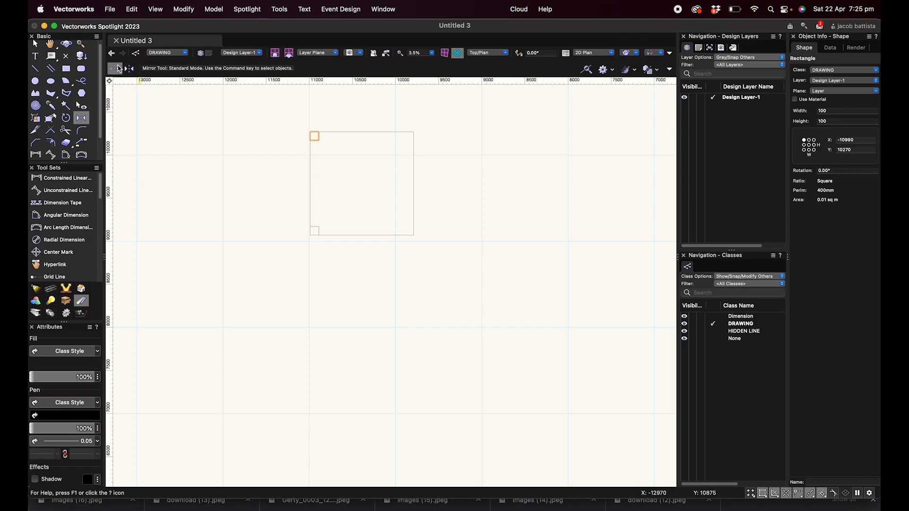
{"action": "left_click", "coordinate": [35, 44]}
{"action": "left_click_drag", "start_coordinate": [236, 112], "coordinate": [339, 164]}
{"action": "left_click", "coordinate": [82, 118]}
{"action": "left_click", "coordinate": [361, 134]}
{"action": "left_click", "coordinate": [362, 166]}
- Mirror the upper-right small square in Duplicate Mode across the vertical centre axis back into the upper-left corner
{"action": "left_click", "coordinate": [128, 68]}
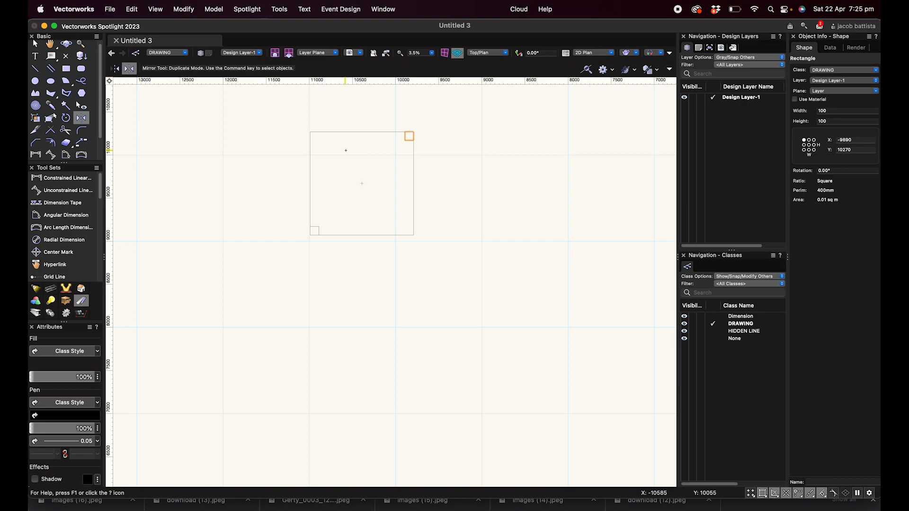
{"action": "left_click", "coordinate": [362, 132]}
{"action": "left_click", "coordinate": [362, 161]}
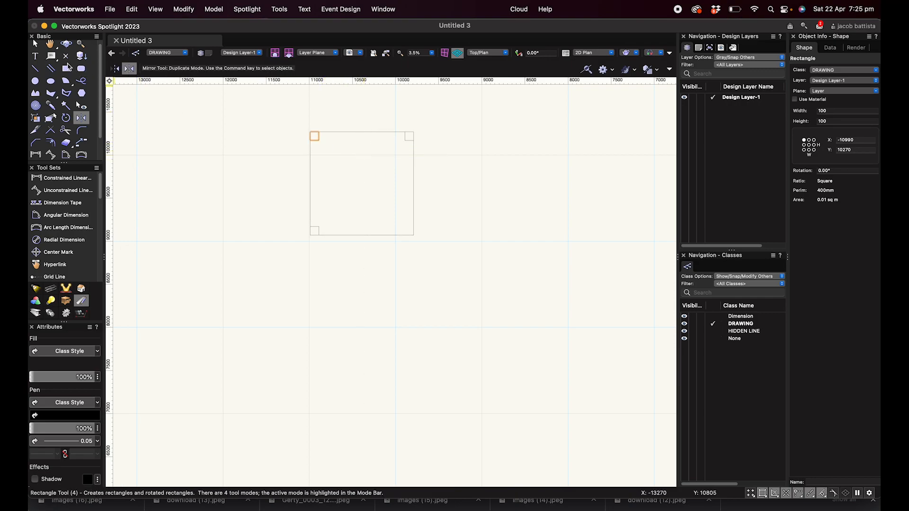
- Select the upper-right small square and mirror a duplicate across the horizontal centre axis into the lower-right corner
{"action": "key", "text": "x"}
{"action": "left_click_drag", "start_coordinate": [375, 116], "coordinate": [428, 151]}
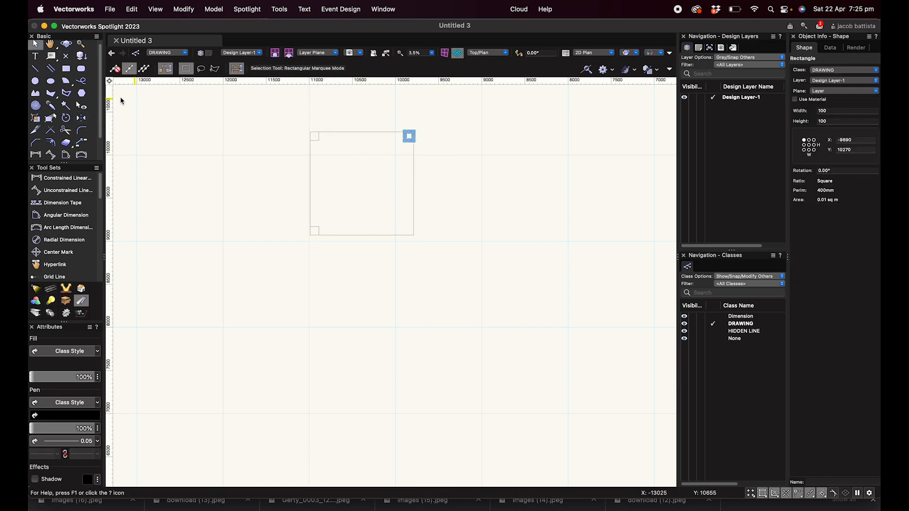
{"action": "left_click", "coordinate": [82, 118]}
{"action": "left_click", "coordinate": [310, 183]}
{"action": "left_click", "coordinate": [421, 183]}
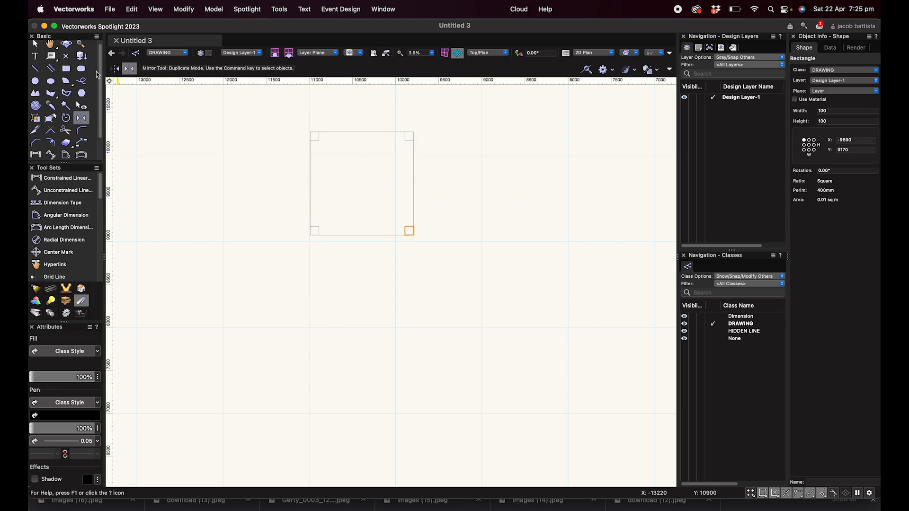
- Select all four small corner squares, assign them to the HIDDEN LINE class, and clear the selection
{"action": "key", "text": "x"}
{"action": "left_click_drag", "start_coordinate": [241, 111], "coordinate": [365, 256]}
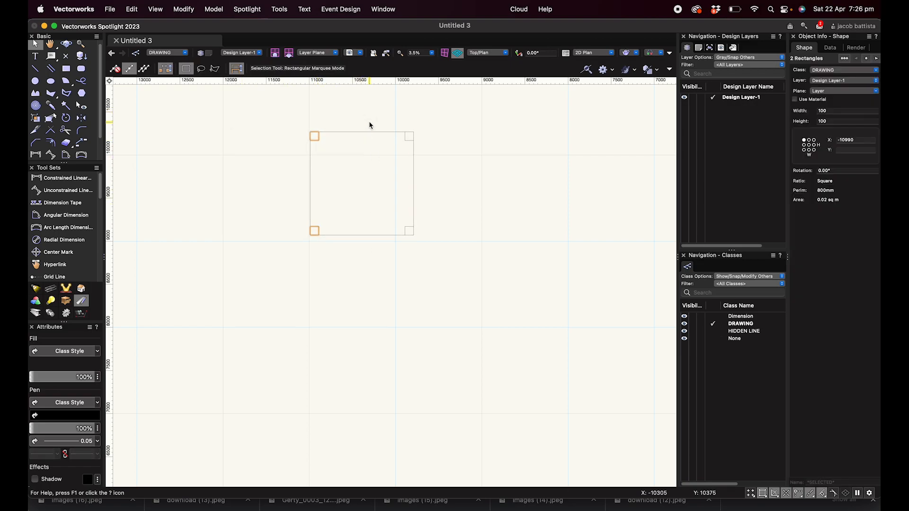
{"action": "left_click_drag", "start_coordinate": [364, 116], "coordinate": [475, 258], "text": "shift"}
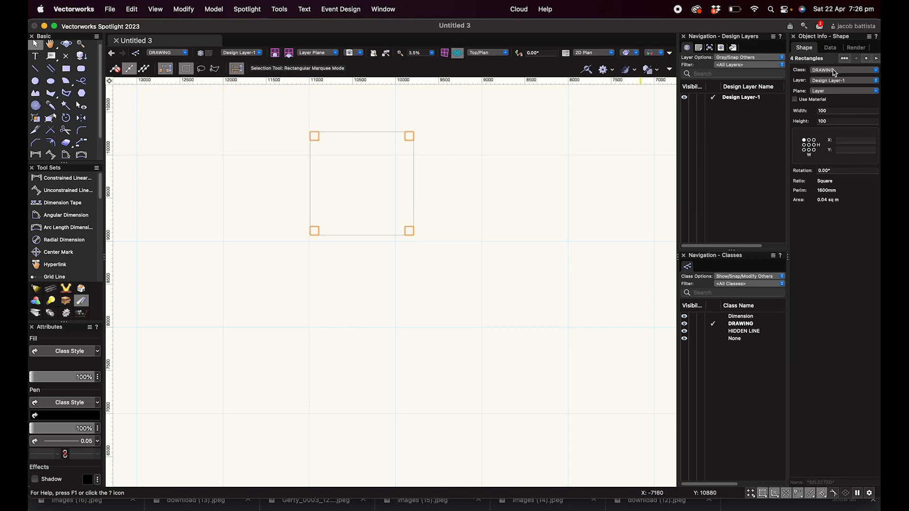
{"action": "left_click", "coordinate": [835, 72]}
{"action": "left_click", "coordinate": [805, 143]}
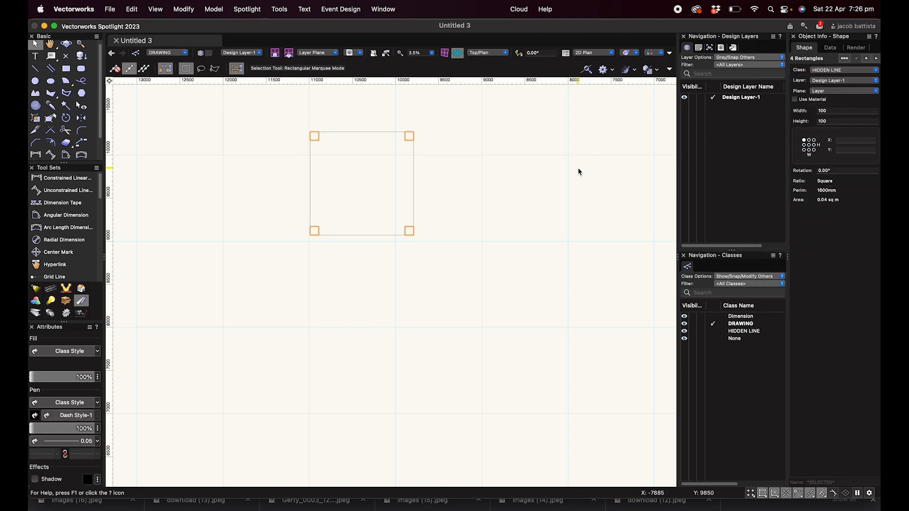
{"action": "left_click", "coordinate": [577, 173]}
- Resize the large square from its centre point to 1300 mm wide and 1300 mm high, and deselect it
{"action": "scroll", "coordinate": [385, 138], "scroll_direction": "up", "scroll_amount": 1}
{"action": "left_click", "coordinate": [382, 132]}
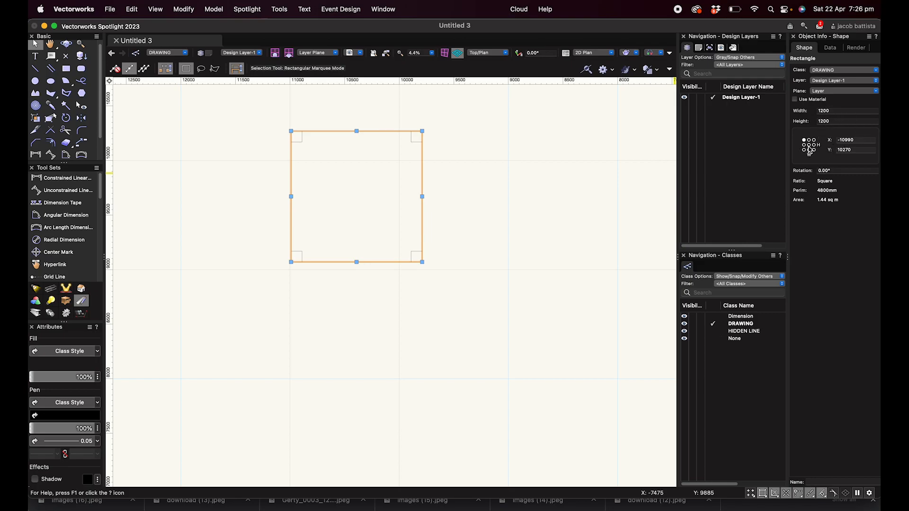
{"action": "left_click", "coordinate": [833, 112]}
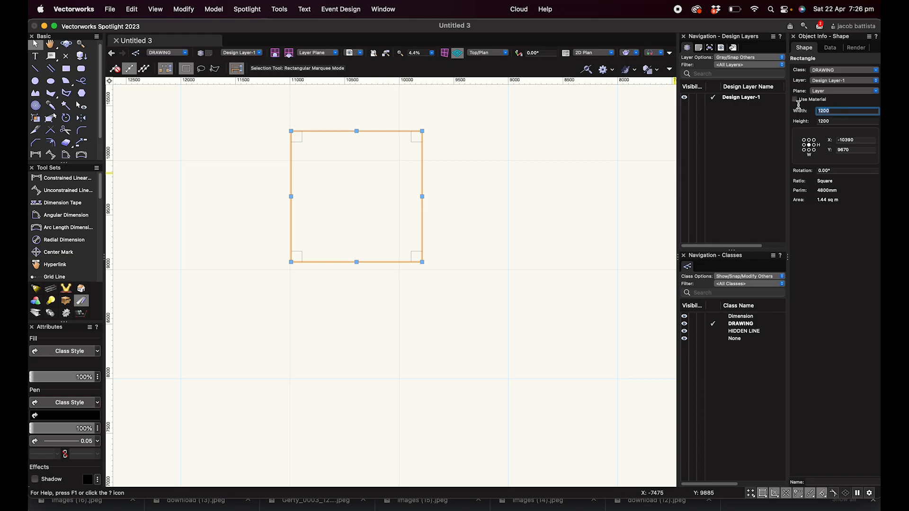
{"action": "type", "text": "1300"}
{"action": "key", "text": "Tab"}
{"action": "type", "text": "1"}
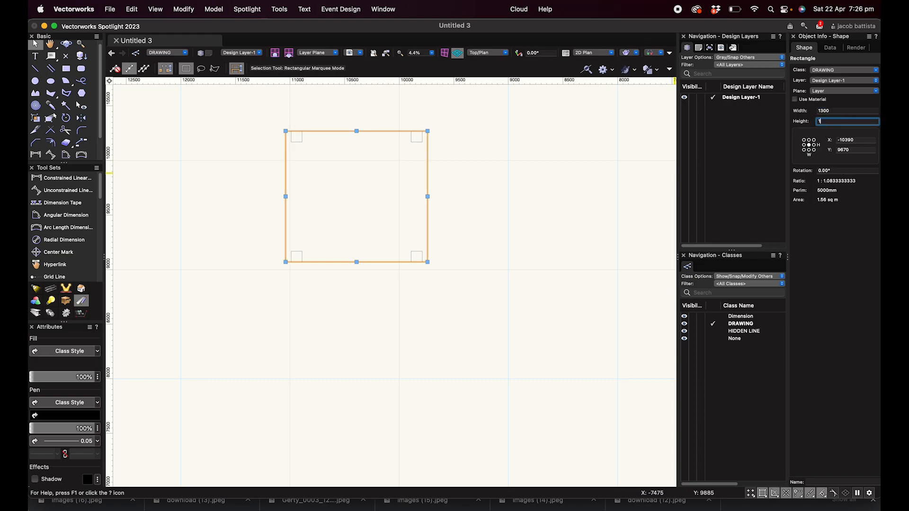
{"action": "type", "text": "300"}
{"action": "key", "text": "Return"}
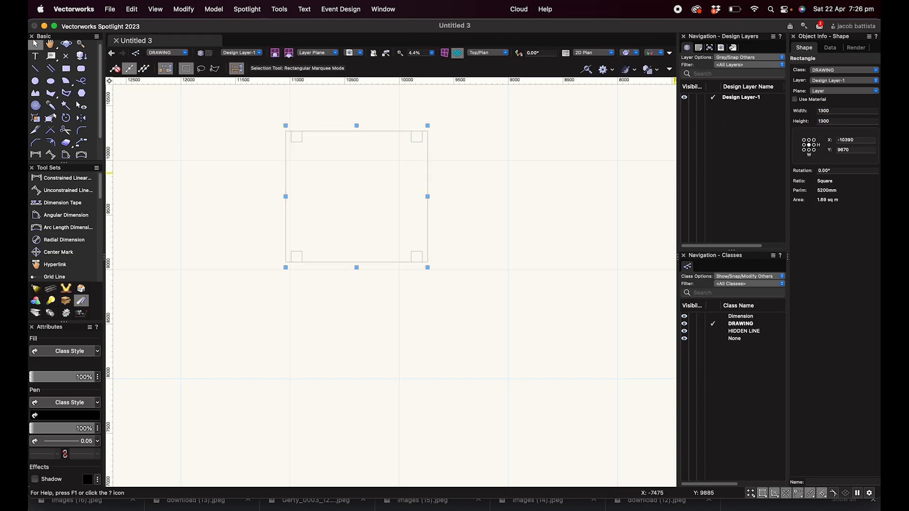
{"action": "scroll", "coordinate": [491, 184], "scroll_direction": "down", "scroll_amount": 1}
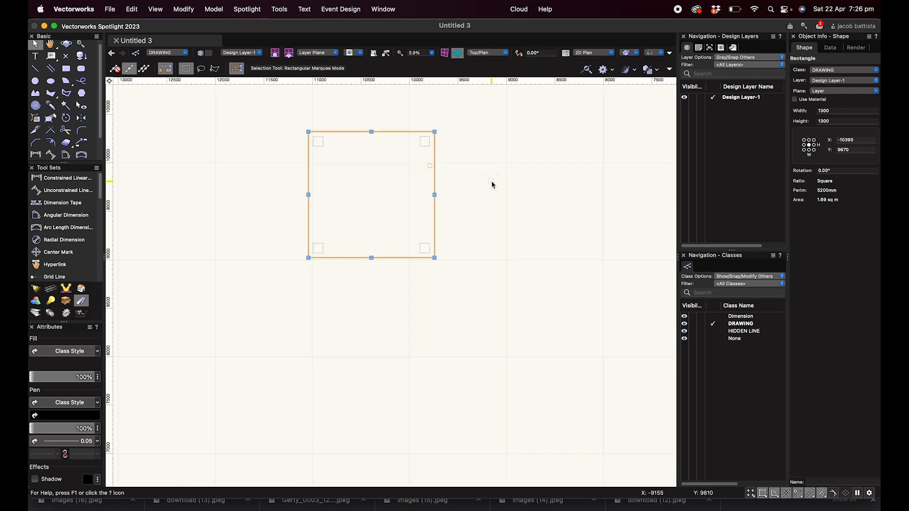
{"action": "left_click", "coordinate": [427, 164]}
{"action": "left_click", "coordinate": [434, 159]}
{"action": "left_click", "coordinate": [485, 173]}
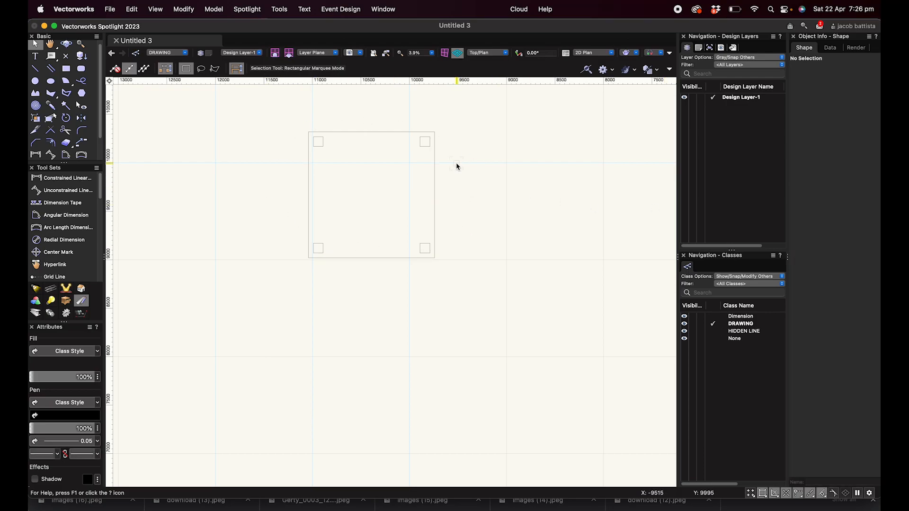
- Examine the line style of the small corner squares and the surrounding shapes in a wider view of the drawing
{"action": "scroll", "coordinate": [457, 163], "scroll_direction": "down", "scroll_amount": 3}
{"action": "middle_click_drag", "start_coordinate": [456, 164], "coordinate": [346, 217]}
{"action": "scroll", "coordinate": [346, 216], "scroll_direction": "down", "scroll_amount": 1}
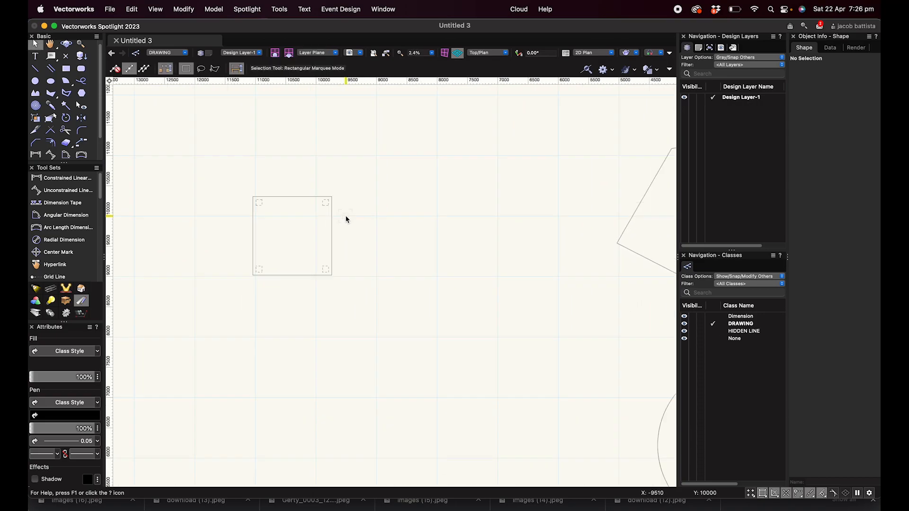
{"action": "scroll", "coordinate": [52, 125], "scroll_direction": "down", "scroll_amount": 2}
{"action": "scroll", "coordinate": [52, 125], "scroll_direction": "down", "scroll_amount": 1}
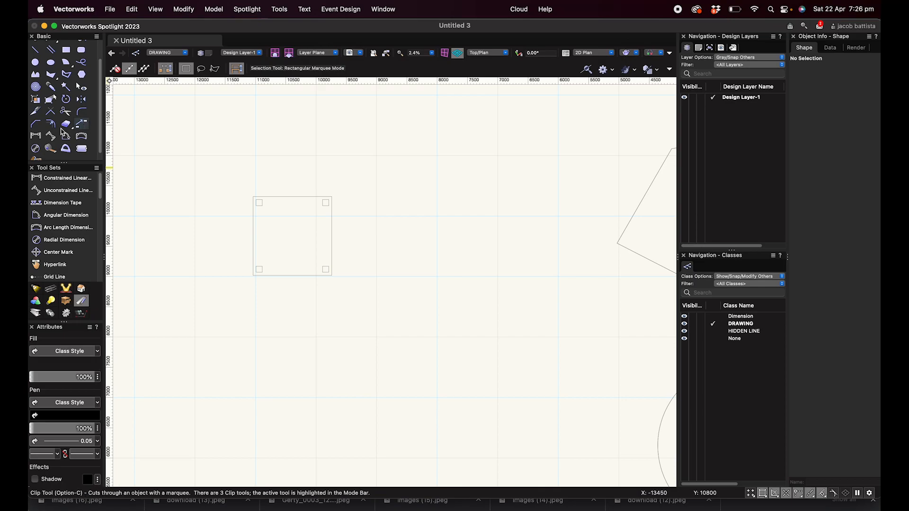
{"action": "scroll", "coordinate": [317, 217], "scroll_direction": "down", "scroll_amount": 2}
{"action": "scroll", "coordinate": [332, 207], "scroll_direction": "down", "scroll_amount": 2}
{"action": "middle_click_drag", "start_coordinate": [332, 207], "coordinate": [338, 172]}
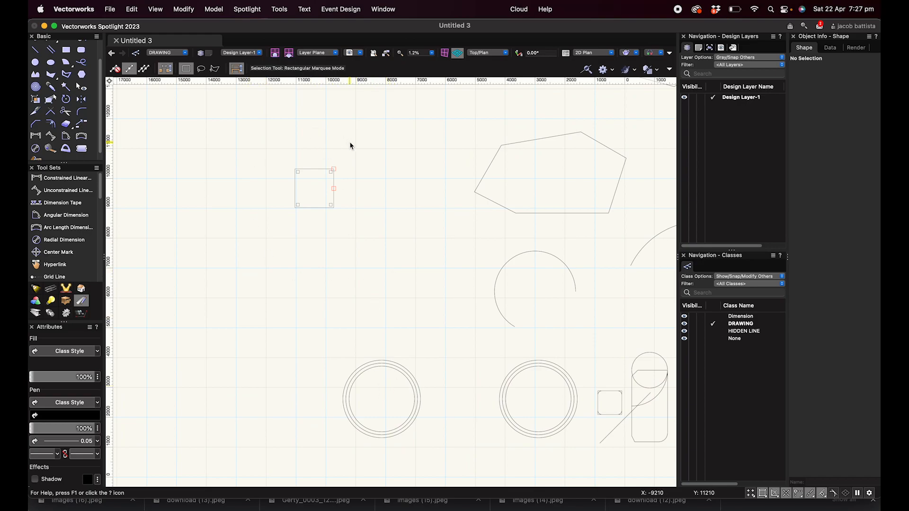
- Move the large square and its four corner squares by points from their centre to the centre of the left-hand concentric circles
{"action": "scroll", "coordinate": [380, 397], "scroll_direction": "up", "scroll_amount": 3}
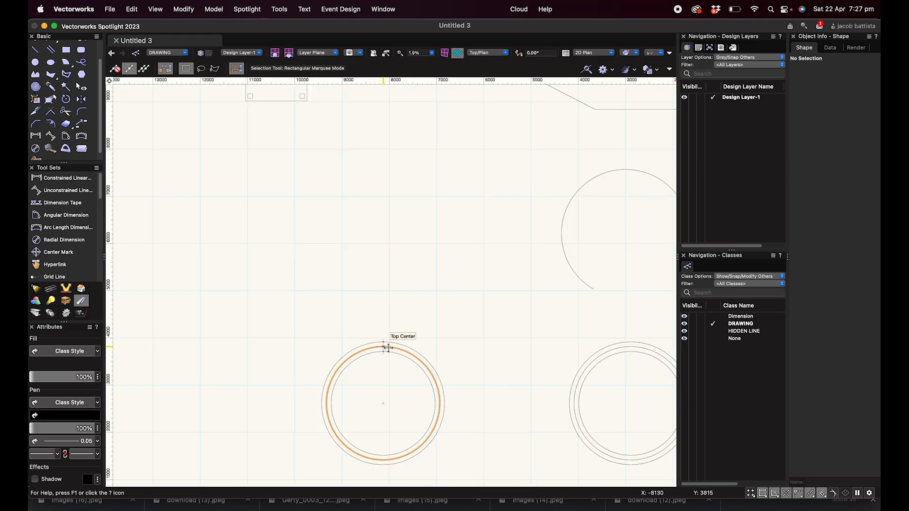
{"action": "middle_click_drag", "start_coordinate": [361, 321], "coordinate": [374, 369]}
{"action": "scroll", "coordinate": [375, 360], "scroll_direction": "down", "scroll_amount": 1}
{"action": "middle_click_drag", "start_coordinate": [363, 312], "coordinate": [365, 299]}
{"action": "left_click_drag", "start_coordinate": [344, 97], "coordinate": [266, 184]}
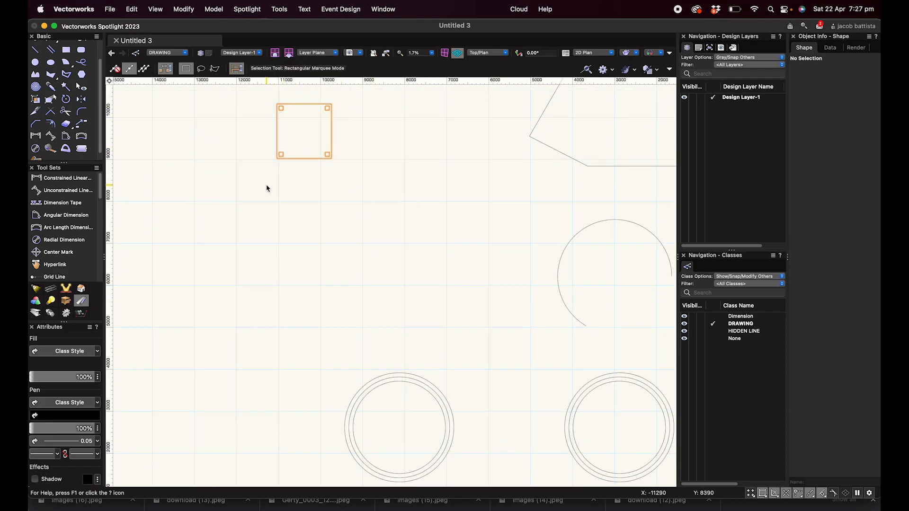
{"action": "left_click", "coordinate": [84, 124]}
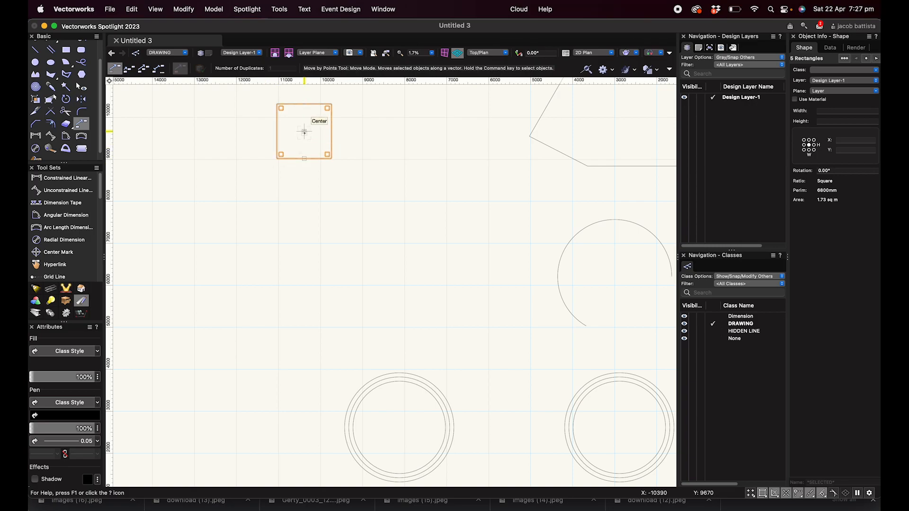
{"action": "left_click", "coordinate": [304, 131]}
{"action": "scroll", "coordinate": [331, 243], "scroll_direction": "down", "scroll_amount": 5}
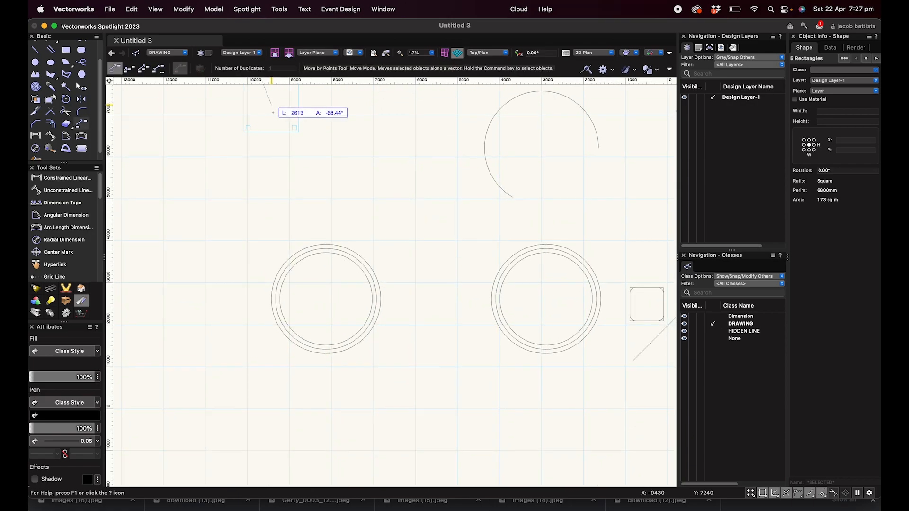
{"action": "left_click", "coordinate": [326, 299]}
{"action": "scroll", "coordinate": [279, 210], "scroll_direction": "down", "scroll_amount": 2}
{"action": "scroll", "coordinate": [280, 211], "scroll_direction": "up", "scroll_amount": 3}
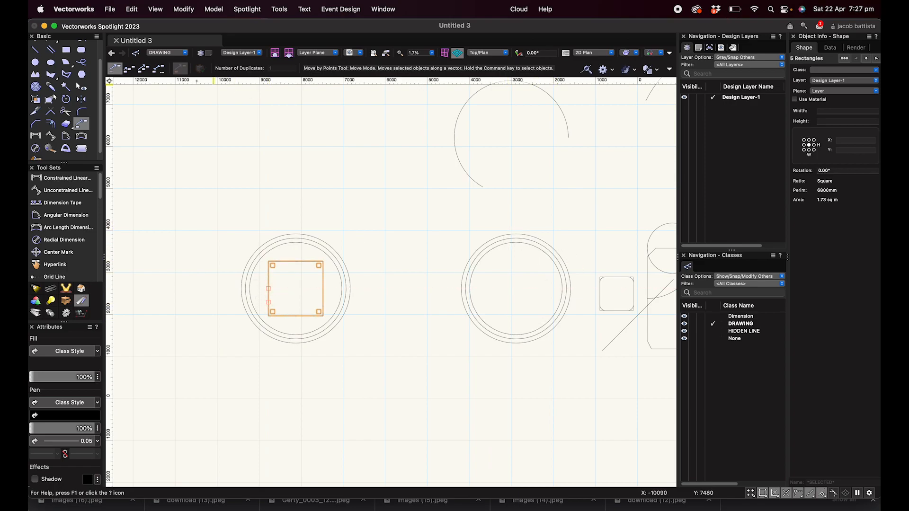
- Duplicate the five squares with Move and Duplicate Mode, retaining the originals, from the left-hand circles' centre to the right-hand circles' centre
{"action": "left_click", "coordinate": [132, 70]}
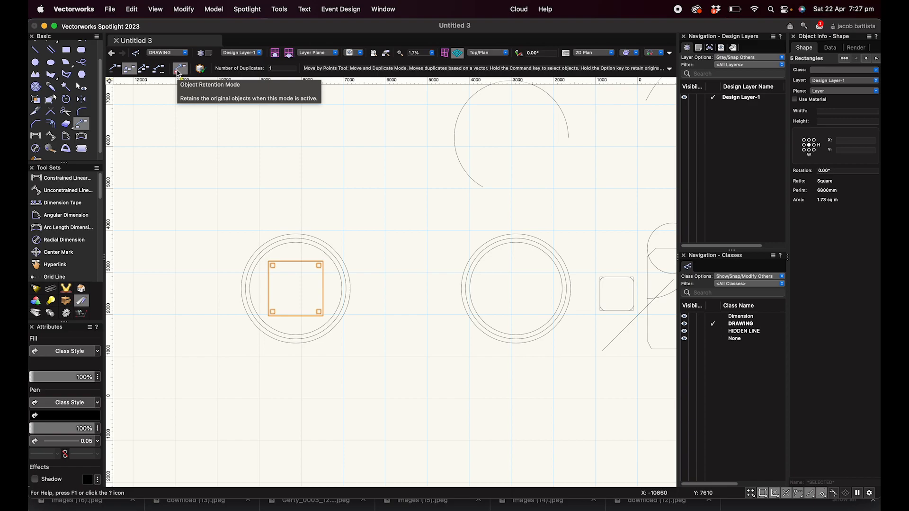
{"action": "left_click", "coordinate": [296, 289]}
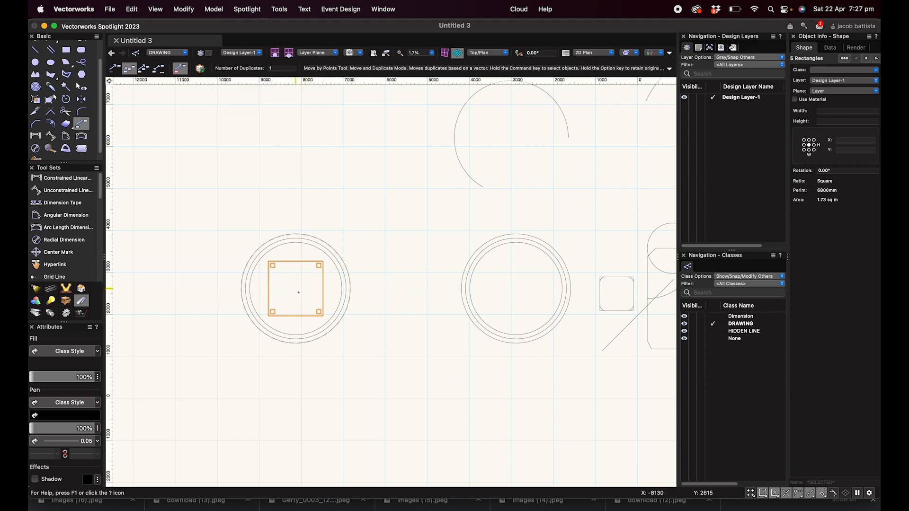
{"action": "left_click", "coordinate": [515, 289]}
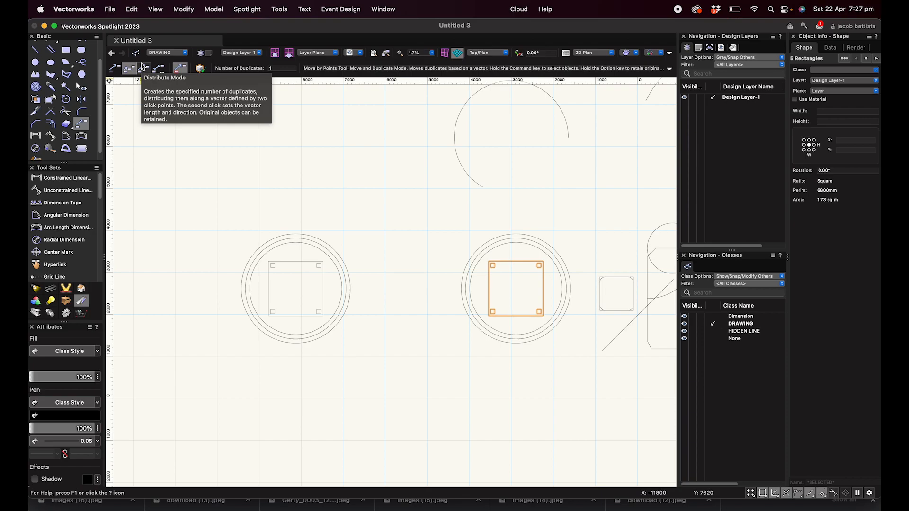
{"action": "left_click", "coordinate": [523, 219]}
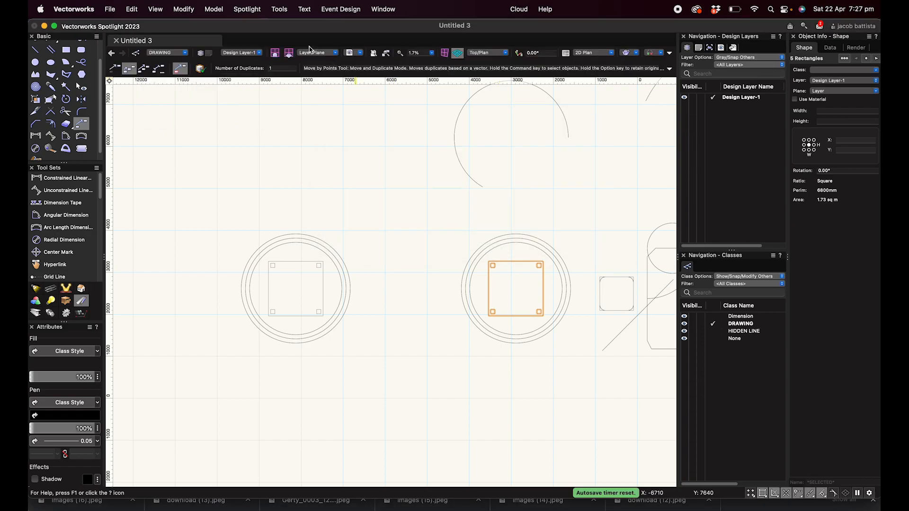
- Set the number of duplicates to 5 and duplicate the selected squares straight down from the right-hand circles' centre at 3000 mm spacing
{"action": "left_click", "coordinate": [290, 67]}
{"action": "type", "text": "5"}
{"action": "key", "text": "Return"}
{"action": "middle_click_drag", "start_coordinate": [518, 270], "coordinate": [449, 200]}
{"action": "left_click", "coordinate": [447, 218]}
{"action": "middle_click_drag", "start_coordinate": [454, 326], "coordinate": [436, 266]}
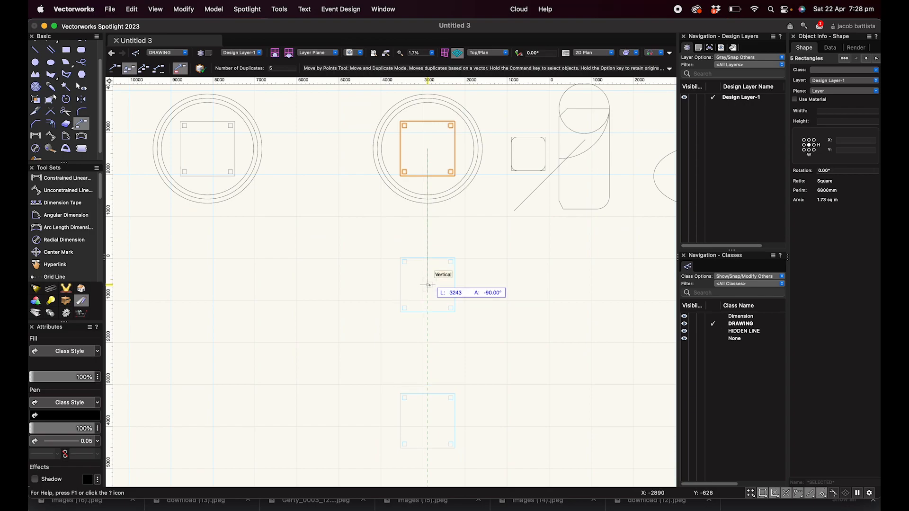
{"action": "type", "text": "3000"}
{"action": "key", "text": "Return"}
{"action": "scroll", "coordinate": [428, 284], "scroll_direction": "down", "scroll_amount": 5}
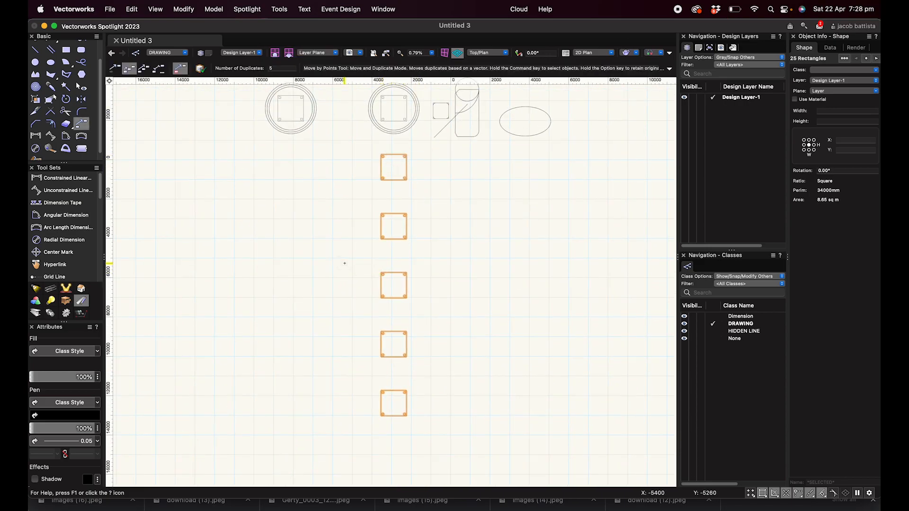
{"action": "middle_click_drag", "start_coordinate": [344, 263], "coordinate": [340, 273]}
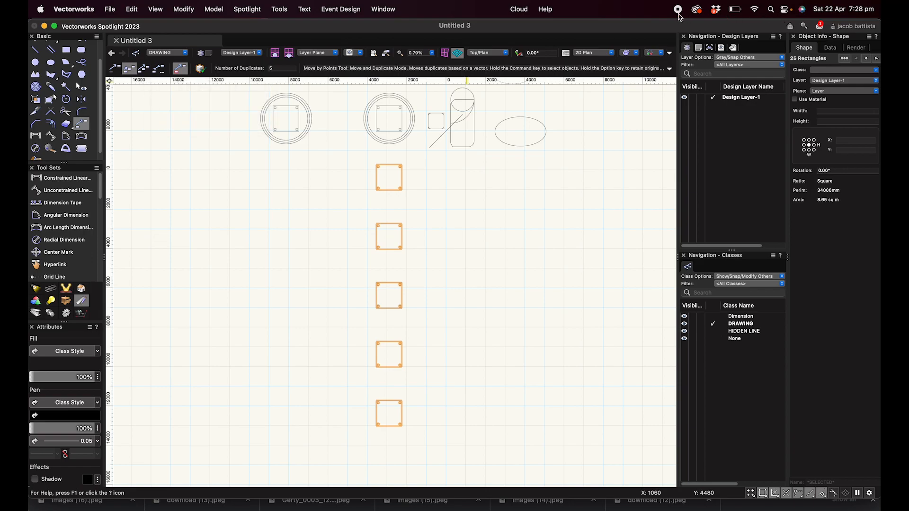
{"action": "scroll", "coordinate": [539, 169], "scroll_direction": "down", "scroll_amount": 1}
{"action": "middle_click_drag", "start_coordinate": [542, 141], "coordinate": [516, 201]}
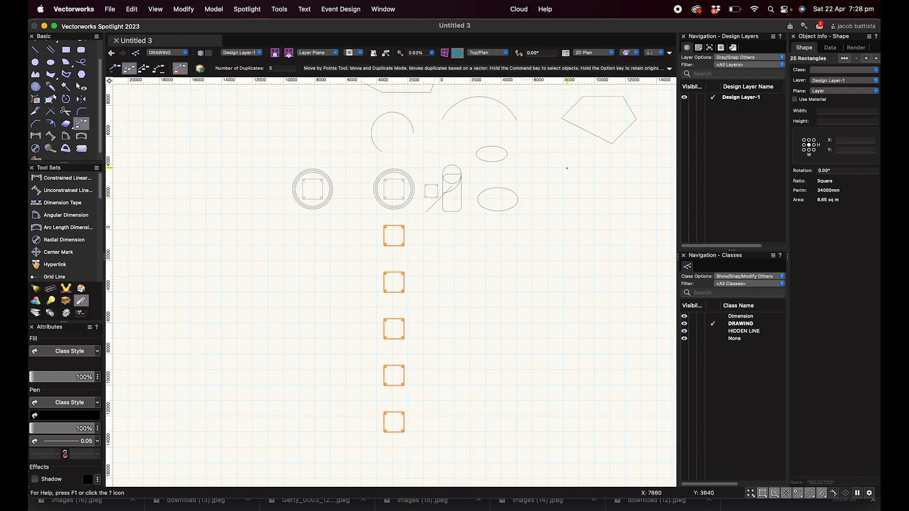